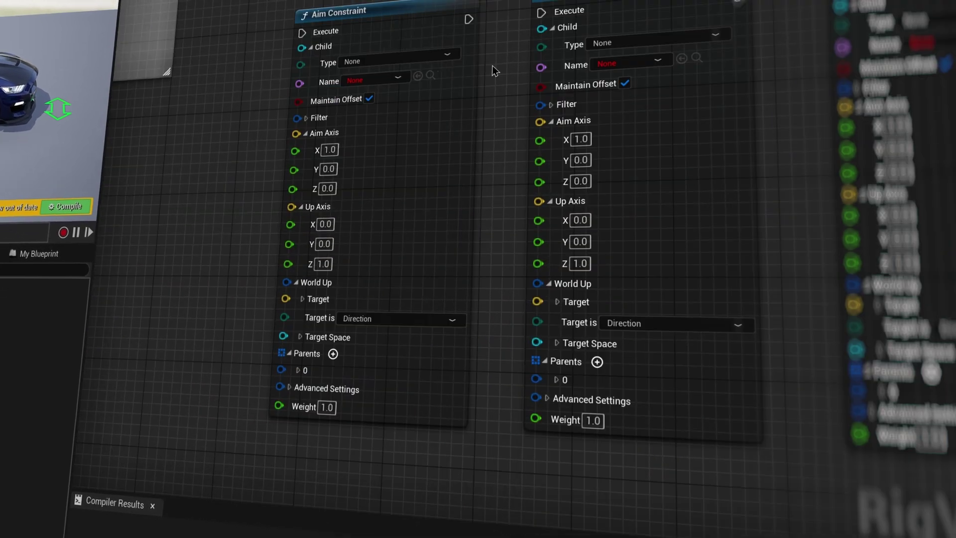
{"action": "left_click", "coordinate": [399, 53]}
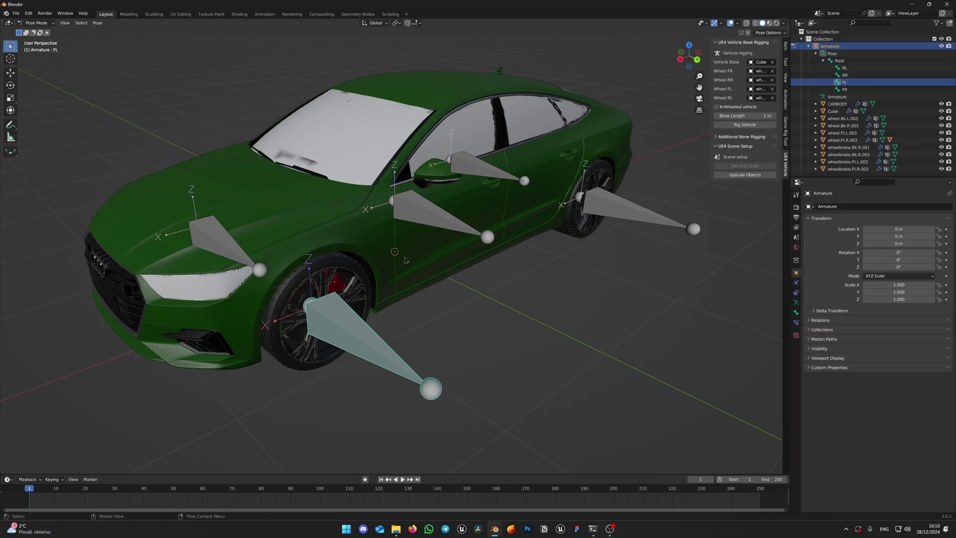
Switch the armature to Edit Mode and duplicate the wheel bones in place
{"action": "left_click", "coordinate": [35, 23]}
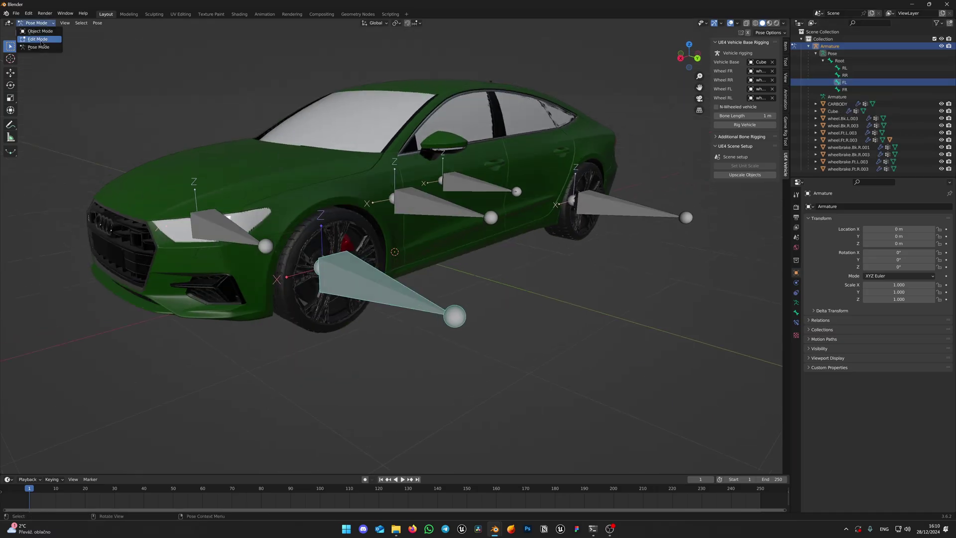
{"action": "left_click", "coordinate": [35, 31]}
{"action": "key", "text": "shift+d"}
{"action": "middle_click_drag", "start_coordinate": [438, 257], "coordinate": [563, 257]}
{"action": "left_click", "coordinate": [502, 241]}
{"action": "key", "text": "shift+d"}
{"action": "middle_click_drag", "start_coordinate": [501, 241], "coordinate": [618, 249]}
{"action": "key", "text": "shift+d"}
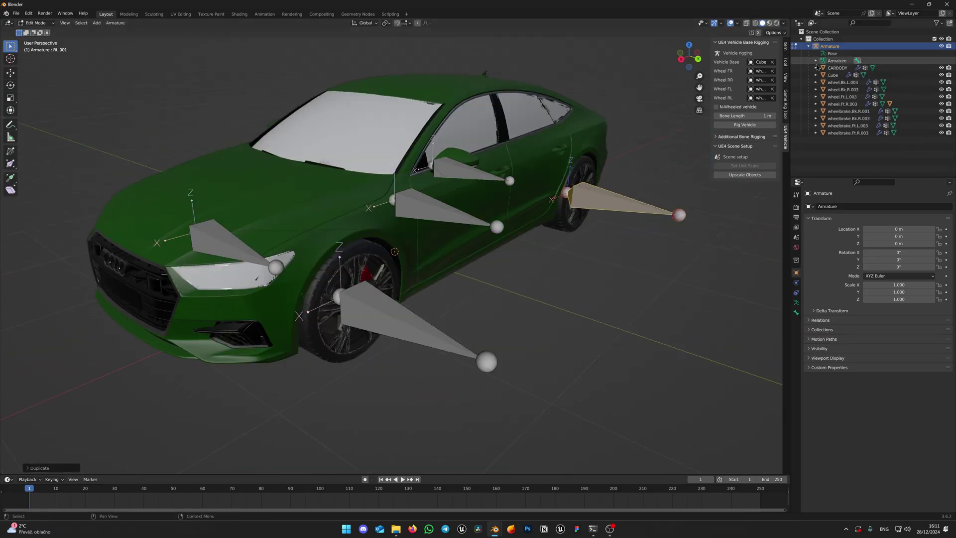
Expand the armature's bone hierarchy and open the duplicated rear-left wheel bone's name for editing
{"action": "left_click", "coordinate": [815, 60], "text": "shift"}
{"action": "double_click", "coordinate": [849, 104]}
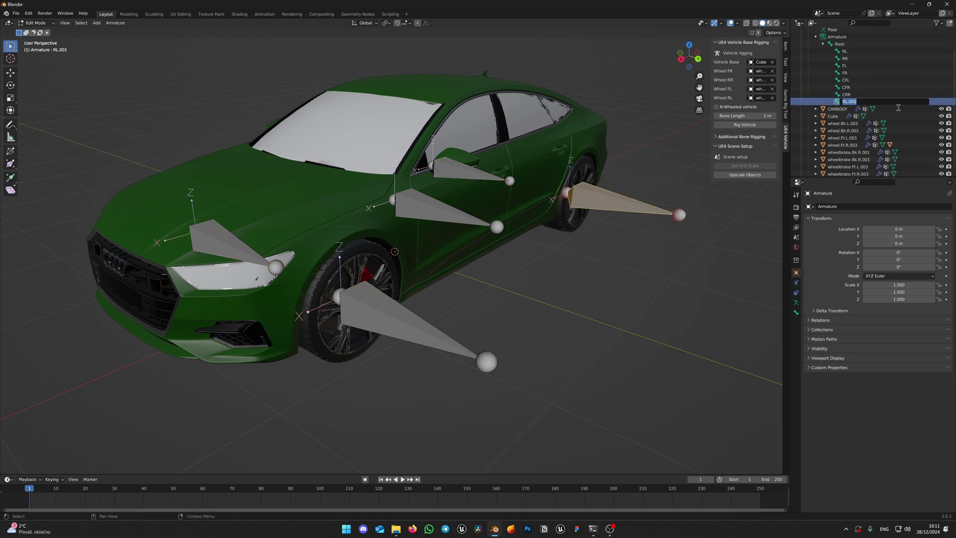
{"action": "middle_click_drag", "start_coordinate": [598, 305], "coordinate": [608, 308]}
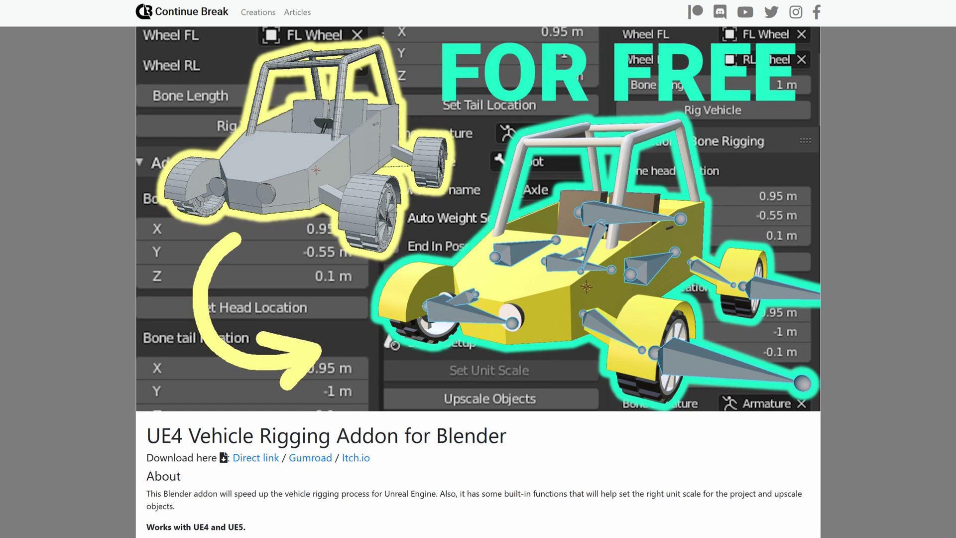
Review the description and installation instructions on the UE4 Vehicle Rigging Addon for Blender web page
{"action": "scroll", "coordinate": [479, 282], "scroll_direction": "down", "scroll_amount": 1}
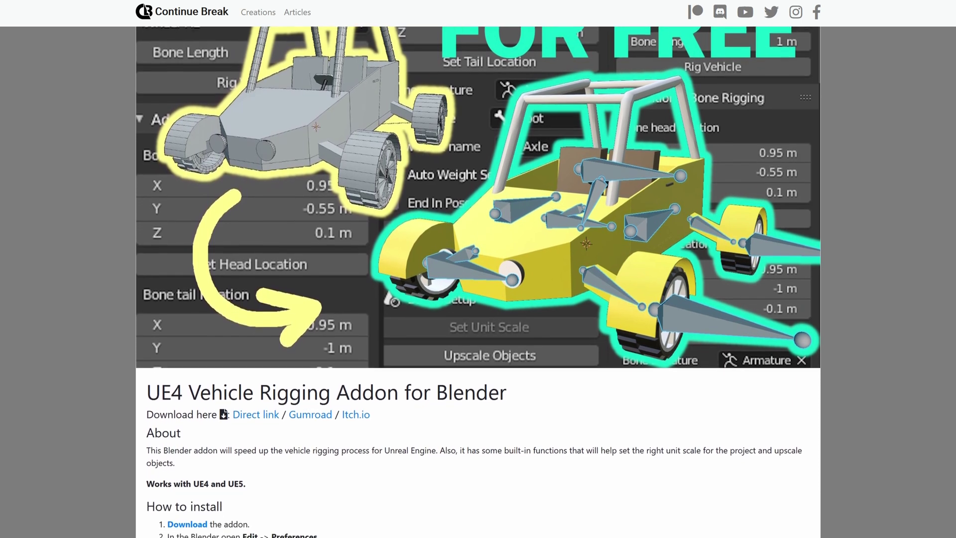
{"action": "scroll", "coordinate": [478, 279], "scroll_direction": "down", "scroll_amount": 2}
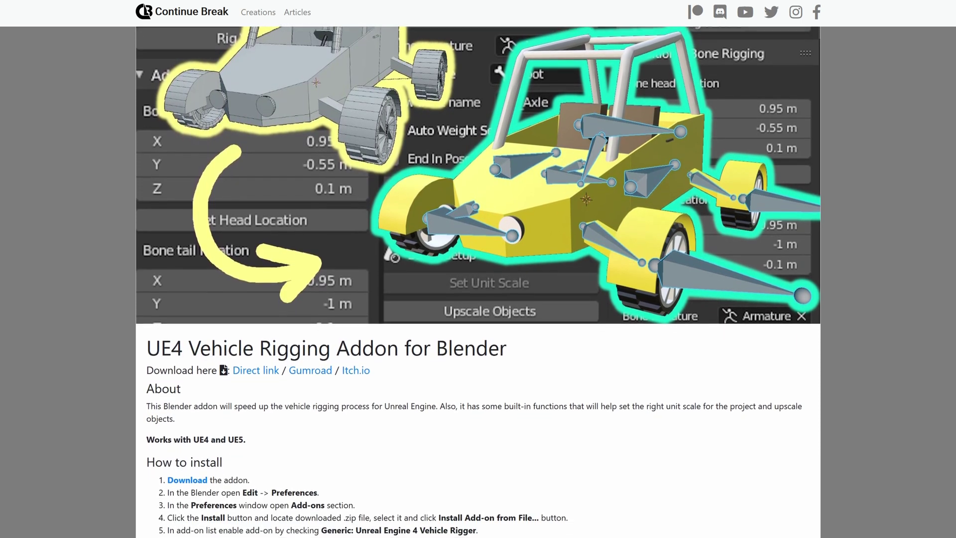
{"action": "scroll", "coordinate": [478, 279], "scroll_direction": "down", "scroll_amount": 2}
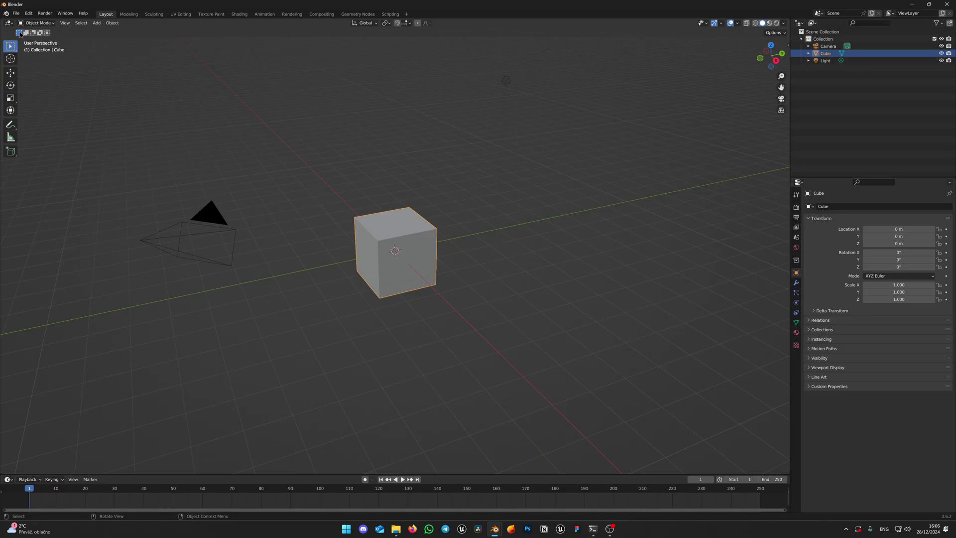
Switch to Blender and install the UE4 vehicle rigging add-on from the zip file on the Desktop
{"action": "left_click", "coordinate": [17, 13]}
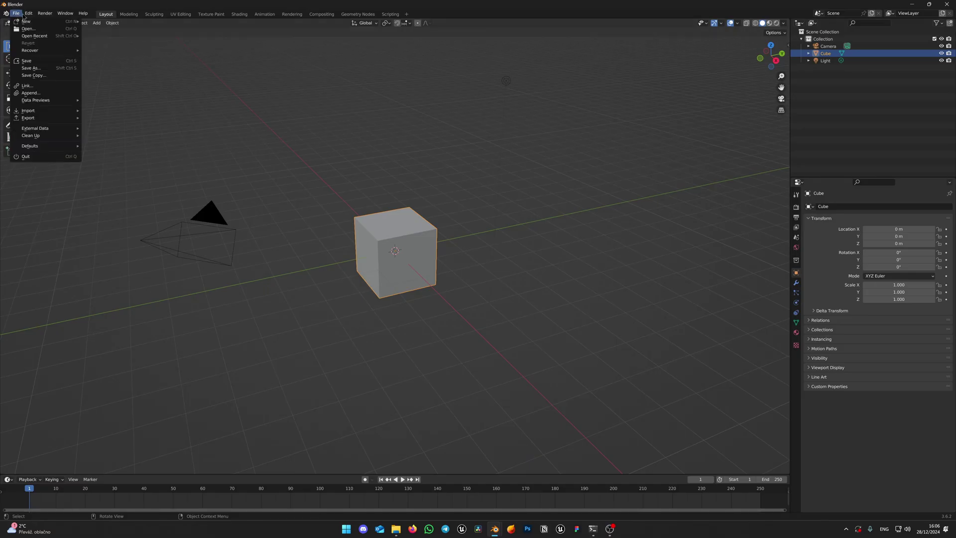
{"action": "mouse_move", "coordinate": [28, 14]}
{"action": "left_click", "coordinate": [36, 117]}
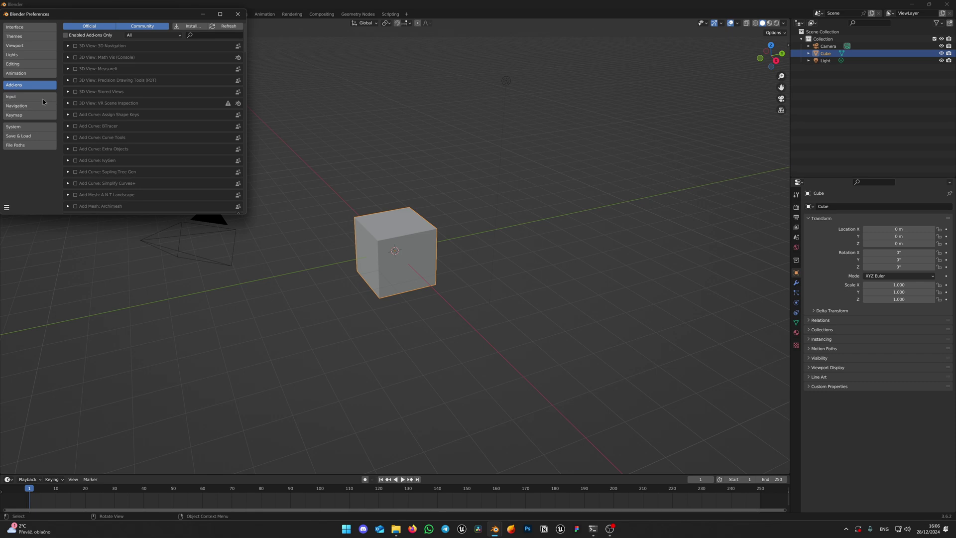
{"action": "left_click", "coordinate": [193, 27]}
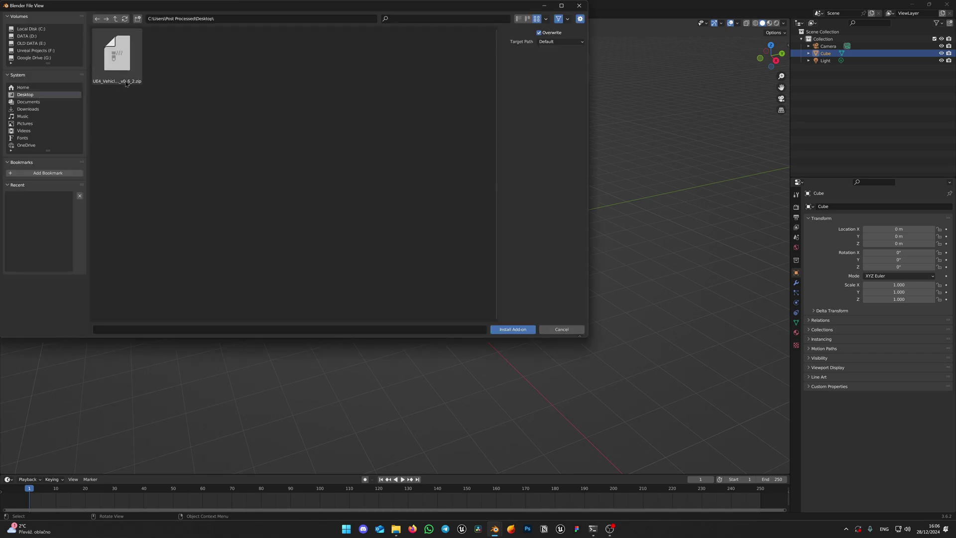
{"action": "left_click", "coordinate": [518, 332]}
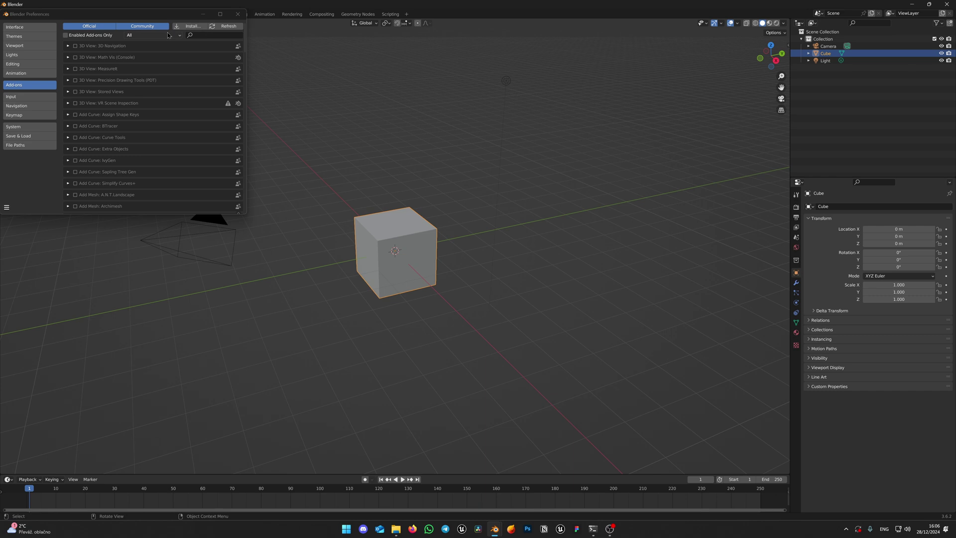
Search the add-ons for "veh", enable Generic: Unreal Engine 4 Vehicle Rigger, and display its tools beside the viewport
{"action": "type", "text": "UE"}
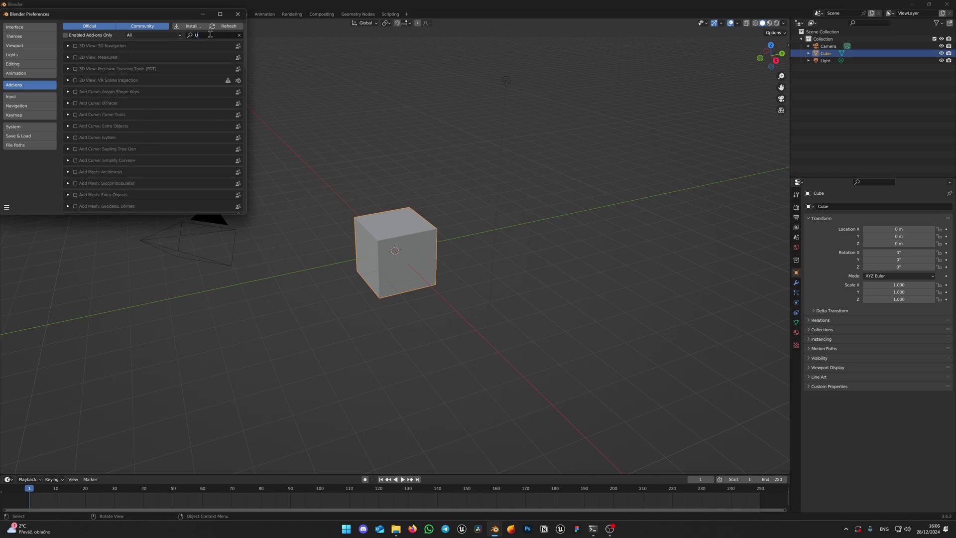
{"action": "type", "text": " ve"}
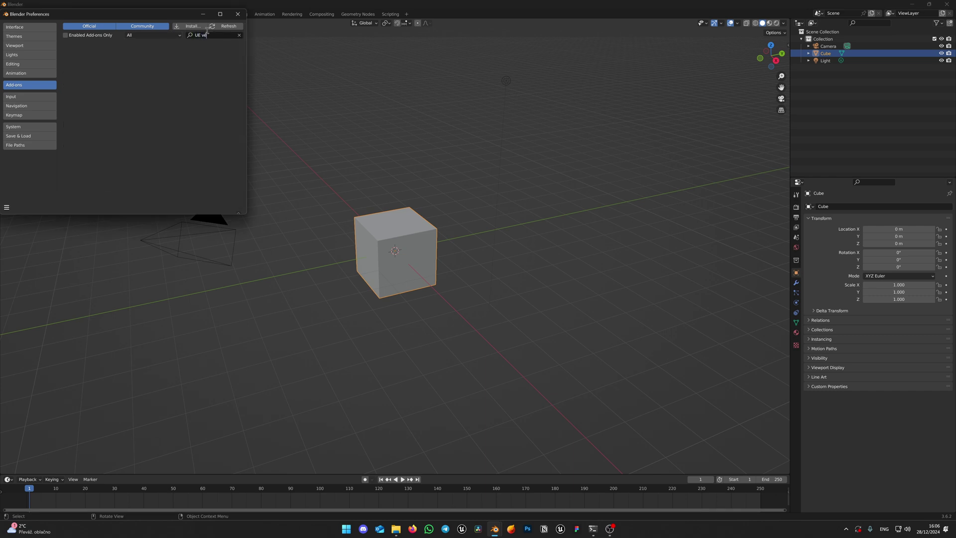
{"action": "type", "text": "veh"}
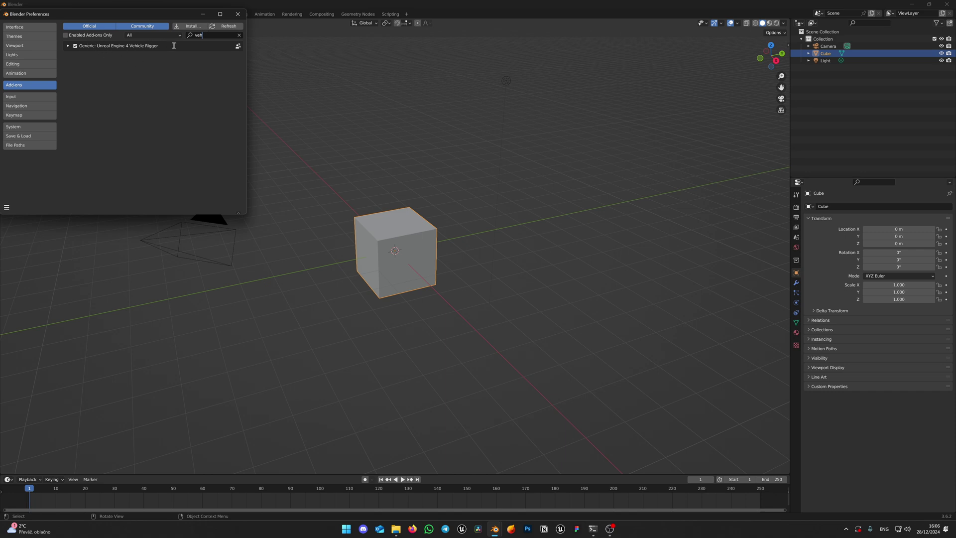
{"action": "left_click", "coordinate": [239, 14]}
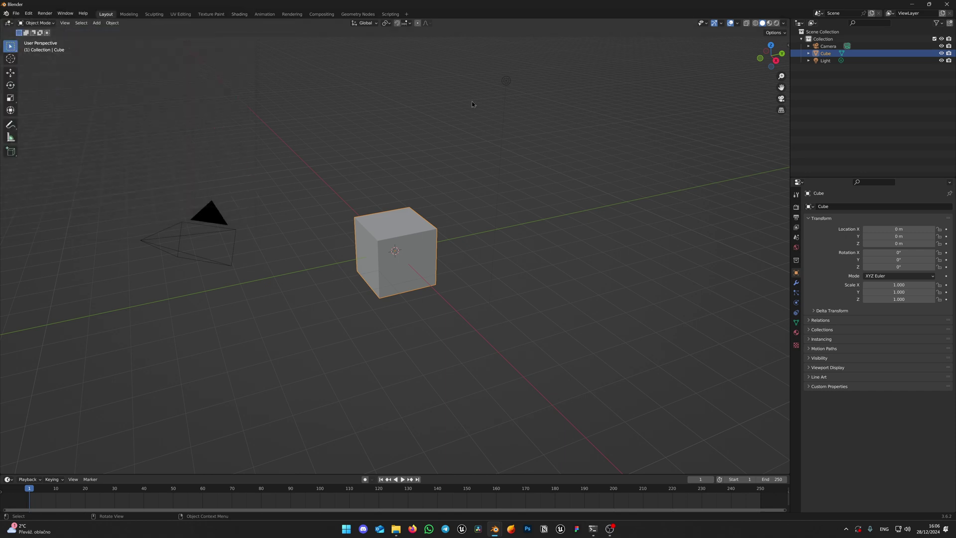
{"action": "left_click", "coordinate": [789, 44]}
{"action": "left_click", "coordinate": [787, 137]}
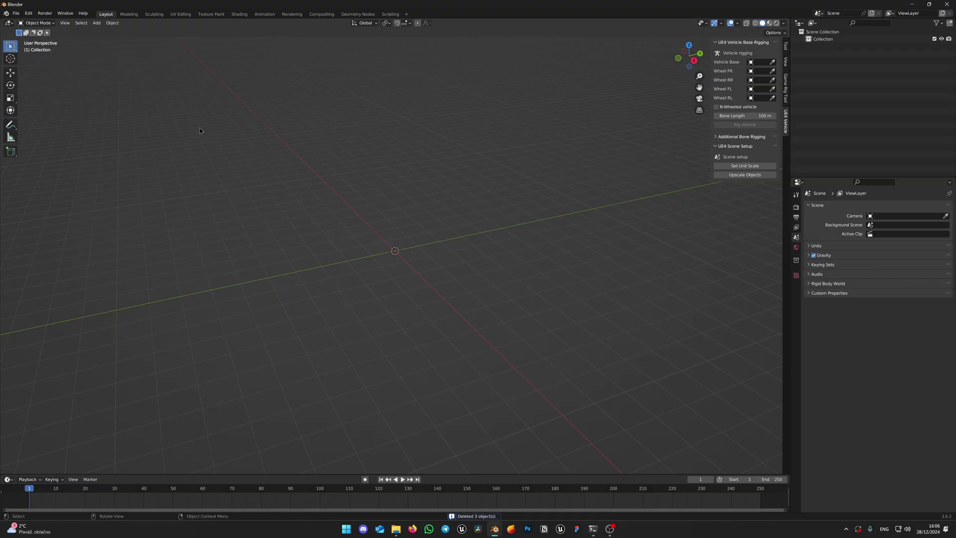
Delete the default scene objects and import the FBX model uploads_files_4144033_Audi.fbx with the default import settings
{"action": "left_click", "coordinate": [15, 14]}
{"action": "mouse_move", "coordinate": [30, 113]}
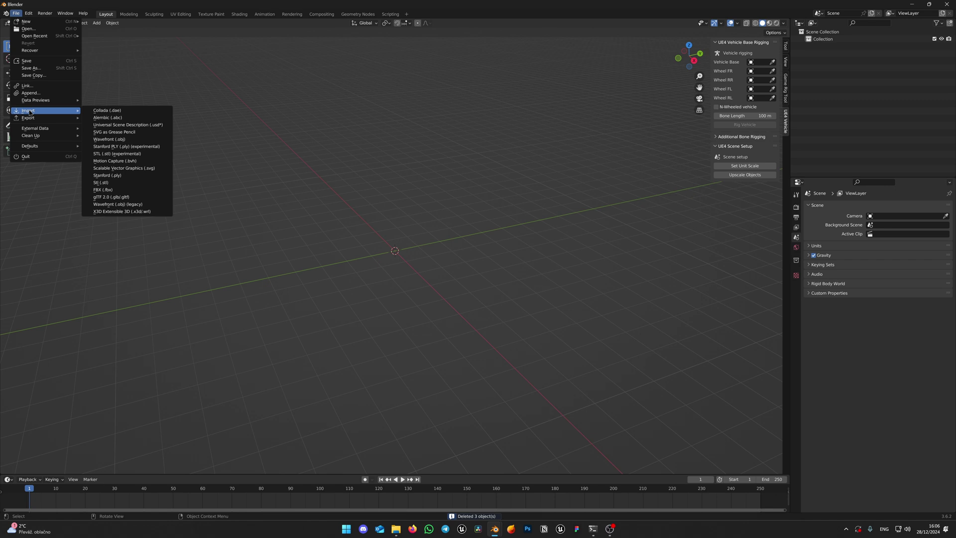
{"action": "left_click", "coordinate": [103, 190]}
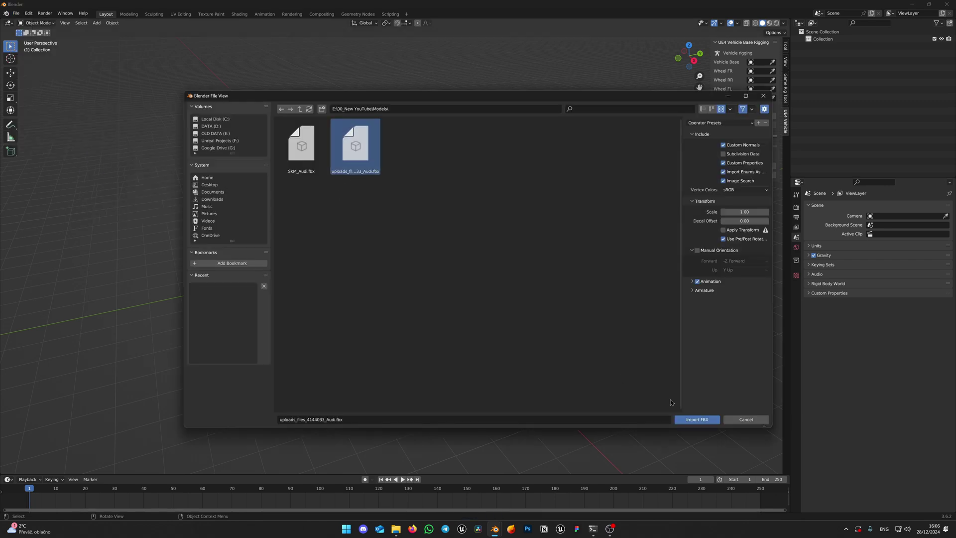
{"action": "left_click", "coordinate": [689, 420]}
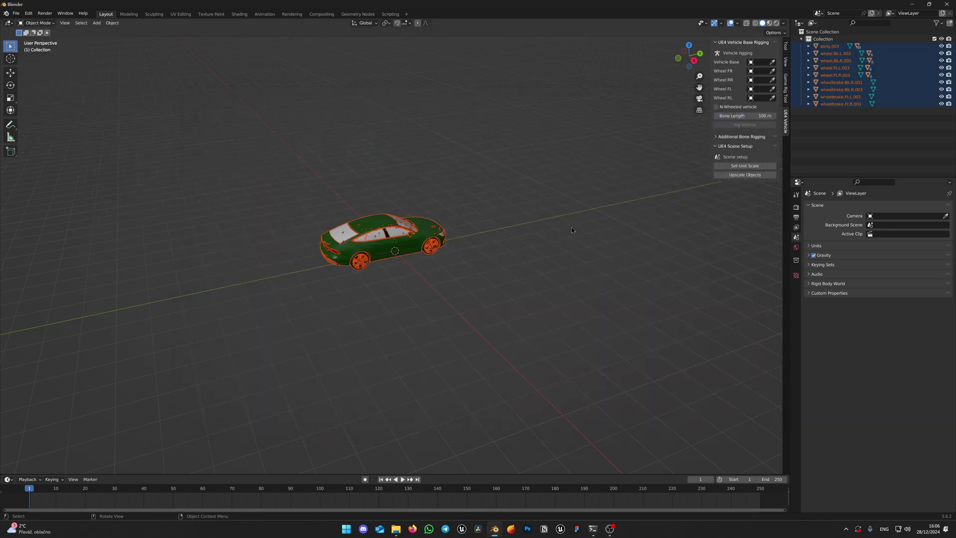
Rotate the whole car a quarter turn about the vertical axis in top view so its front faces positive X
{"action": "mouse_move", "coordinate": [552, 218]}
{"action": "middle_mouse_down"}
{"action": "mouse_move", "coordinate": [523, 249]}
{"action": "mouse_move", "coordinate": [511, 237]}
{"action": "mouse_move", "coordinate": [546, 203]}
{"action": "mouse_move", "coordinate": [551, 210]}
{"action": "middle_mouse_up"}
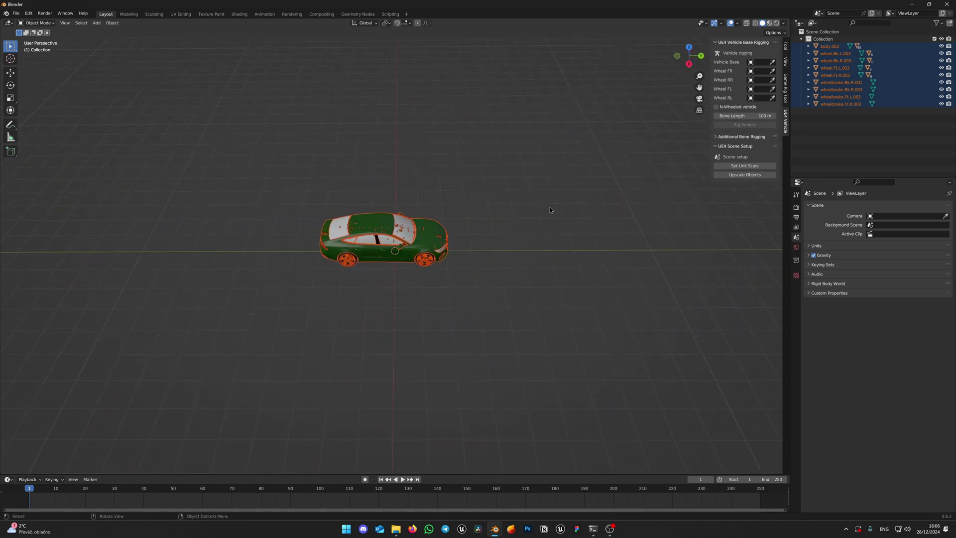
{"action": "left_click", "coordinate": [690, 48]}
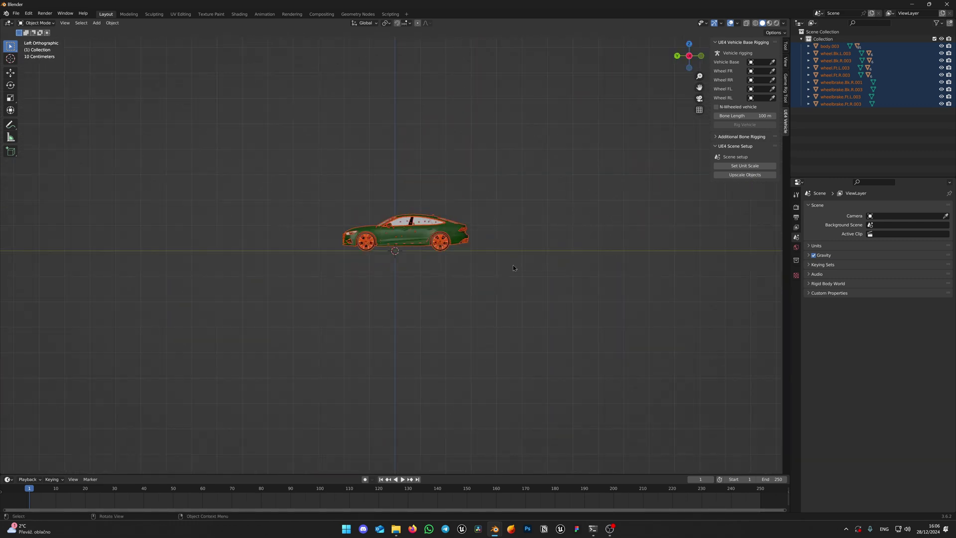
{"action": "left_click", "coordinate": [690, 45]}
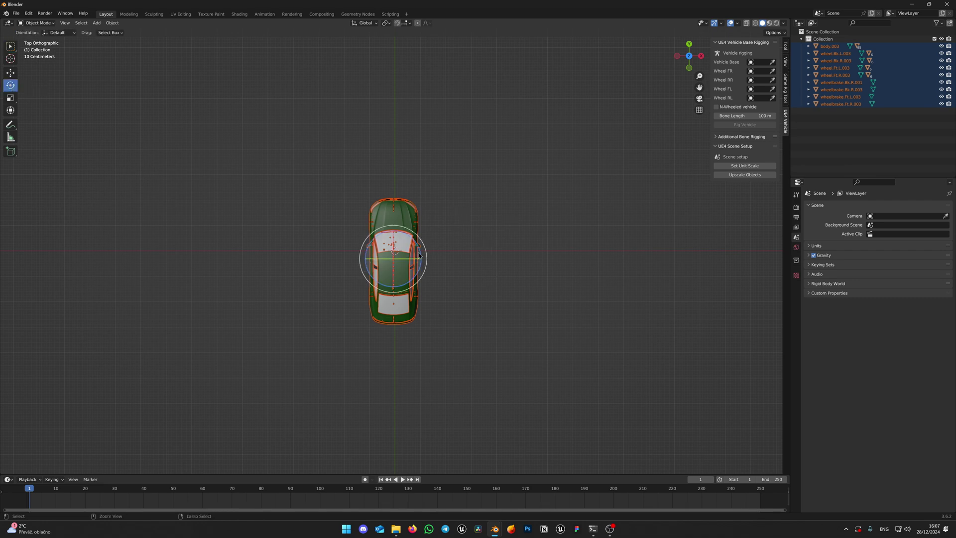
{"action": "left_click_drag", "start_coordinate": [420, 254], "coordinate": [407, 320]}
Select all car parts in the right orthographic view and move them along Y to roughly center the car on the origin
{"action": "left_click", "coordinate": [700, 54]}
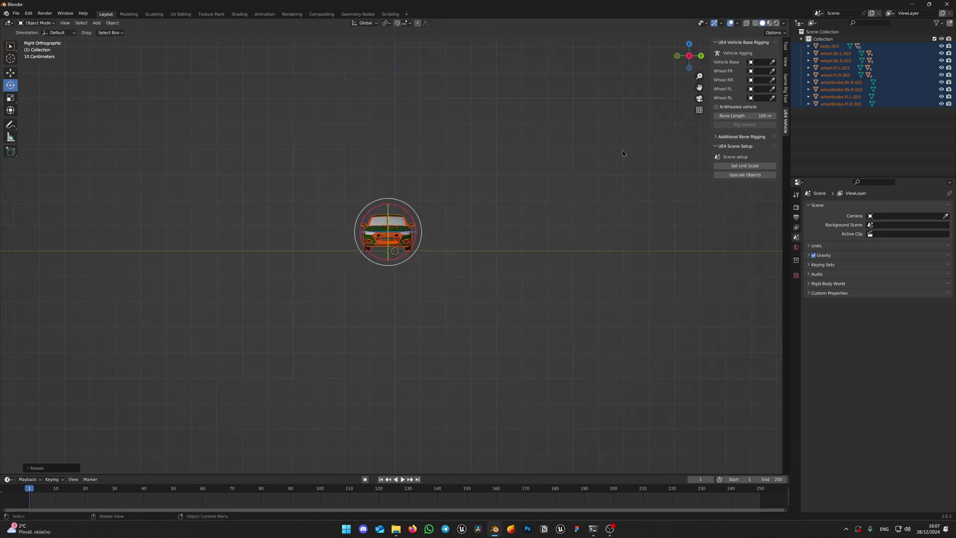
{"action": "scroll", "coordinate": [418, 204], "scroll_direction": "up", "scroll_amount": 10}
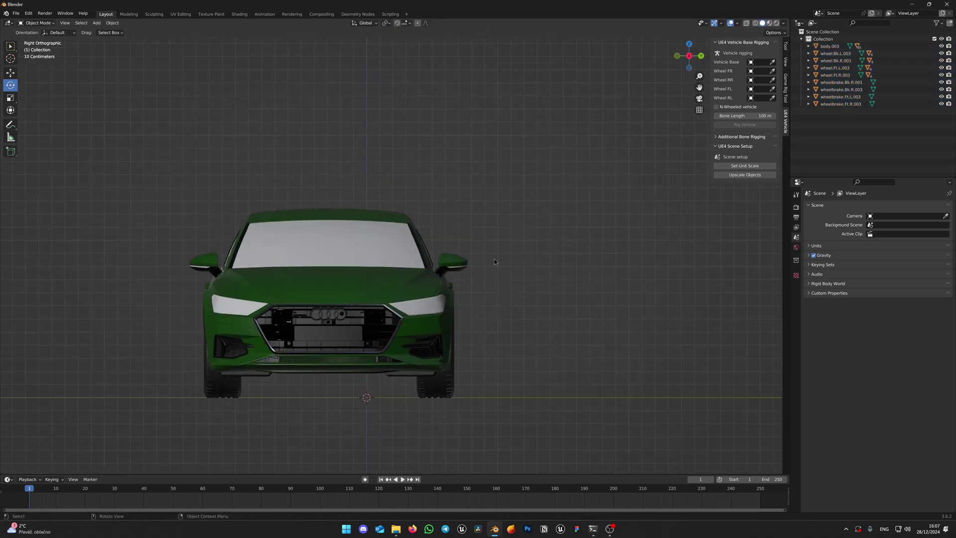
{"action": "scroll", "coordinate": [450, 292], "scroll_direction": "down", "scroll_amount": 1}
{"action": "key", "text": "a"}
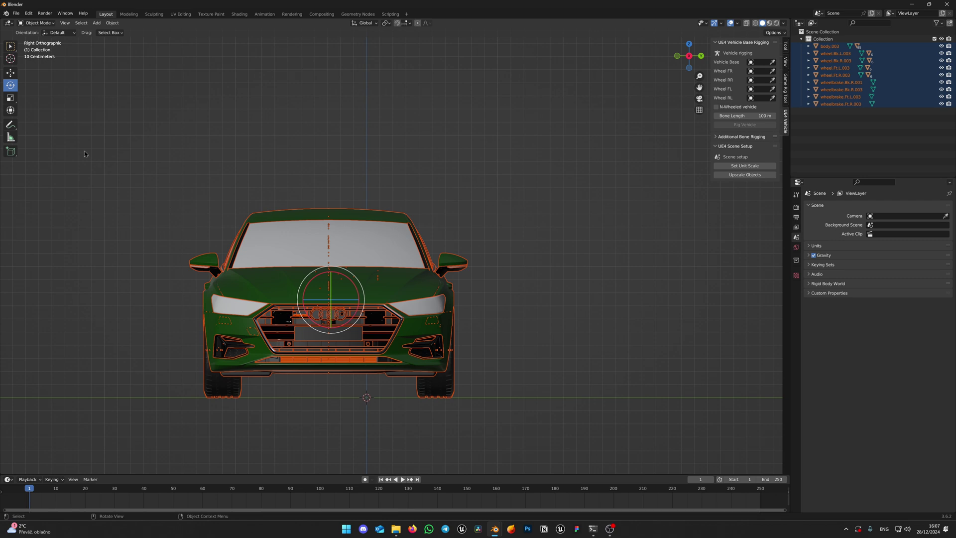
{"action": "scroll", "coordinate": [219, 294], "scroll_direction": "up", "scroll_amount": 2}
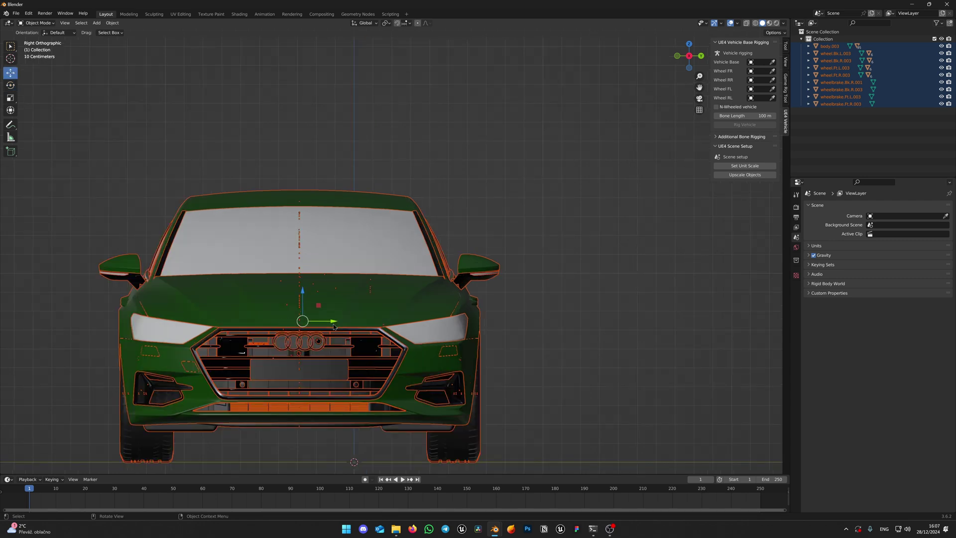
{"action": "left_click_drag", "start_coordinate": [334, 326], "coordinate": [389, 326]}
Switch to wireframe and nudge the car about -0.001 m along Y to align its roof antenna with the vertical center axis
{"action": "scroll", "coordinate": [394, 348], "scroll_direction": "up", "scroll_amount": 6}
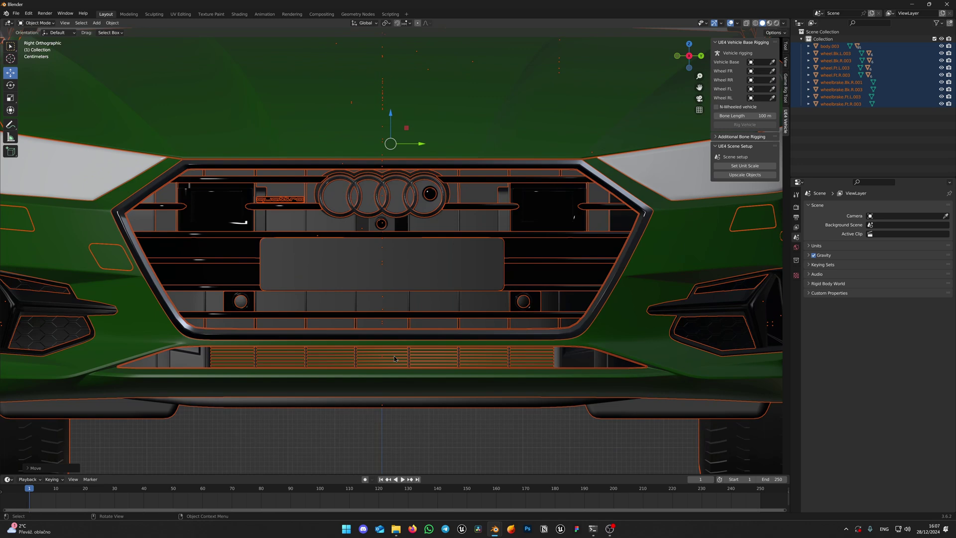
{"action": "mouse_move", "coordinate": [396, 353]}
{"action": "middle_mouse_down", "text": "shift"}
{"action": "mouse_move", "coordinate": [395, 431]}
{"action": "mouse_move", "coordinate": [391, 98]}
{"action": "mouse_move", "coordinate": [397, 226]}
{"action": "middle_mouse_up", "text": "shift"}
{"action": "scroll", "coordinate": [396, 226], "scroll_direction": "up", "scroll_amount": 2}
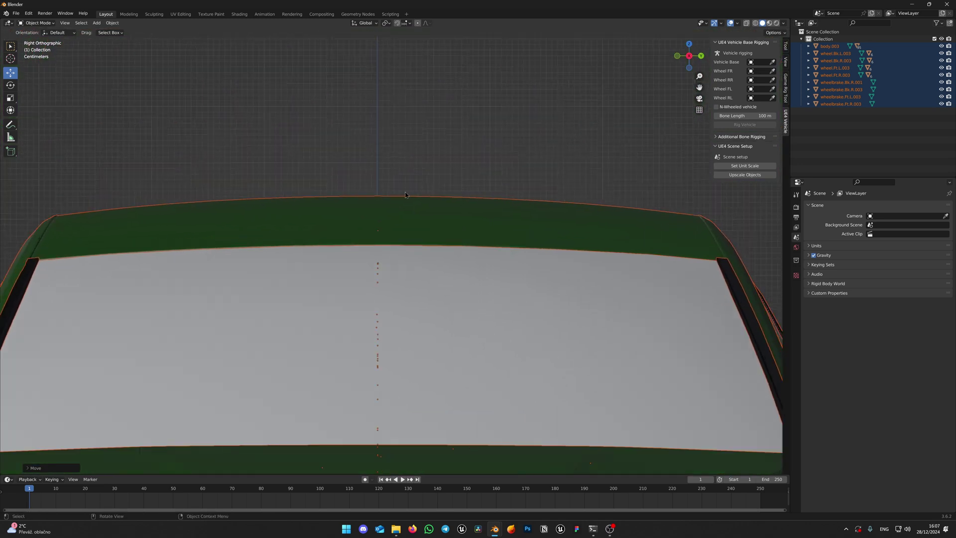
{"action": "key", "text": "shift+z"}
{"action": "scroll", "coordinate": [370, 196], "scroll_direction": "up", "scroll_amount": 3}
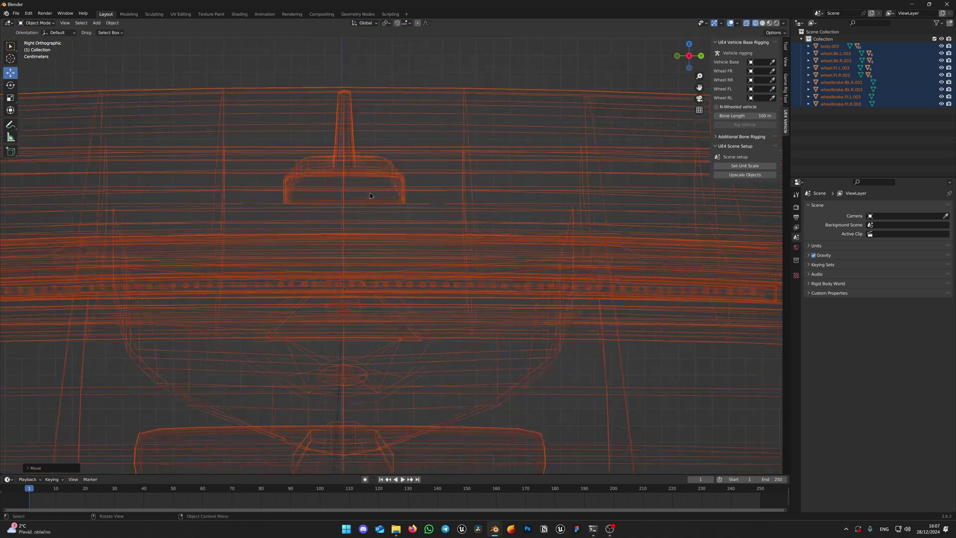
{"action": "scroll", "coordinate": [350, 86], "scroll_direction": "down", "scroll_amount": 6}
{"action": "scroll", "coordinate": [404, 263], "scroll_direction": "up", "scroll_amount": 3}
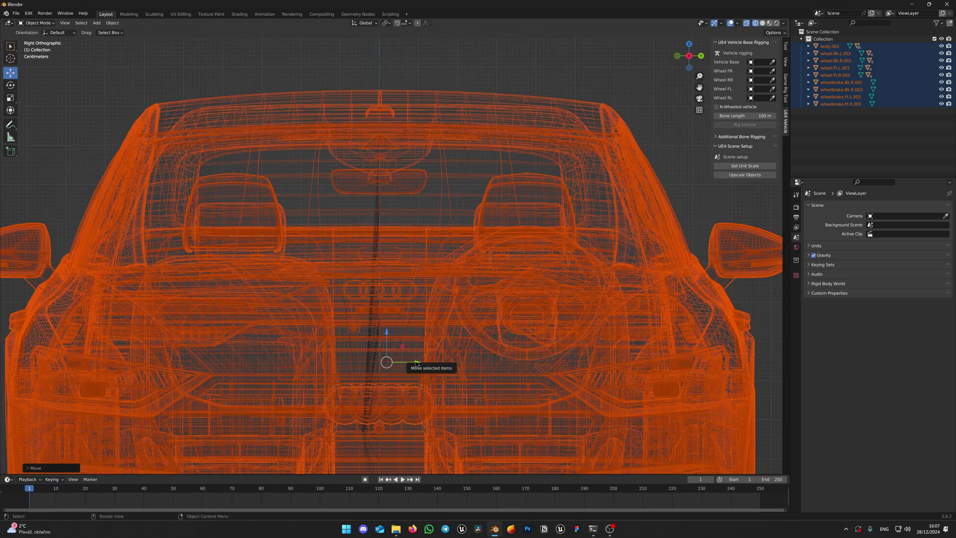
{"action": "left_click_drag", "start_coordinate": [416, 364], "coordinate": [414, 362]}
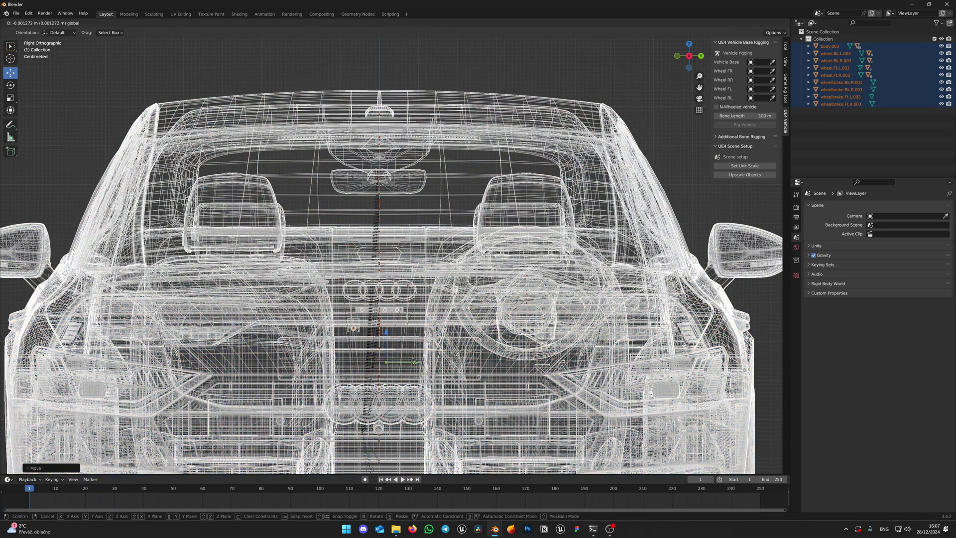
{"action": "left_click", "coordinate": [413, 362]}
Deselect the car, check the roof antenna against the center axis, and return the viewport to solid shading
{"action": "left_click", "coordinate": [420, 68]}
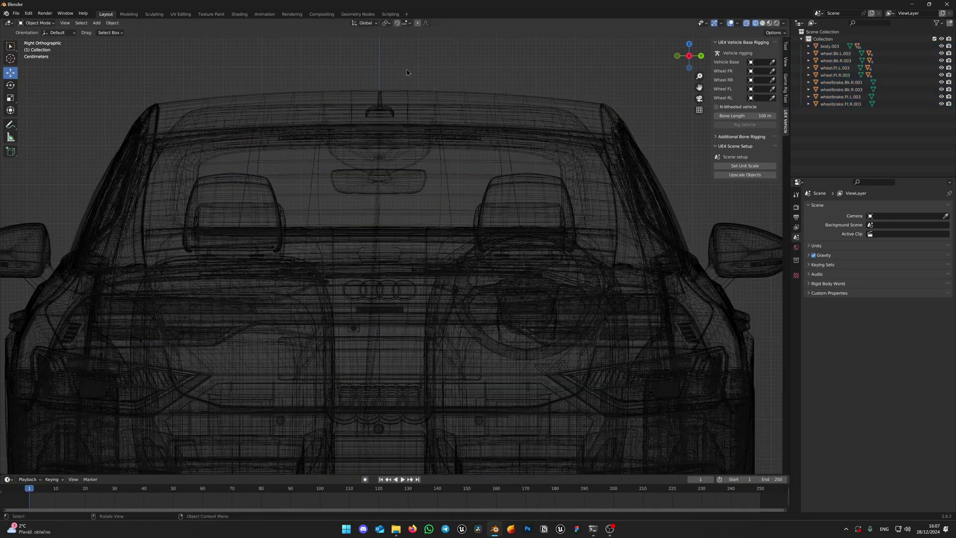
{"action": "scroll", "coordinate": [407, 72], "scroll_direction": "up", "scroll_amount": 5}
{"action": "middle_click_drag", "start_coordinate": [407, 72], "coordinate": [436, 472], "text": "shift"}
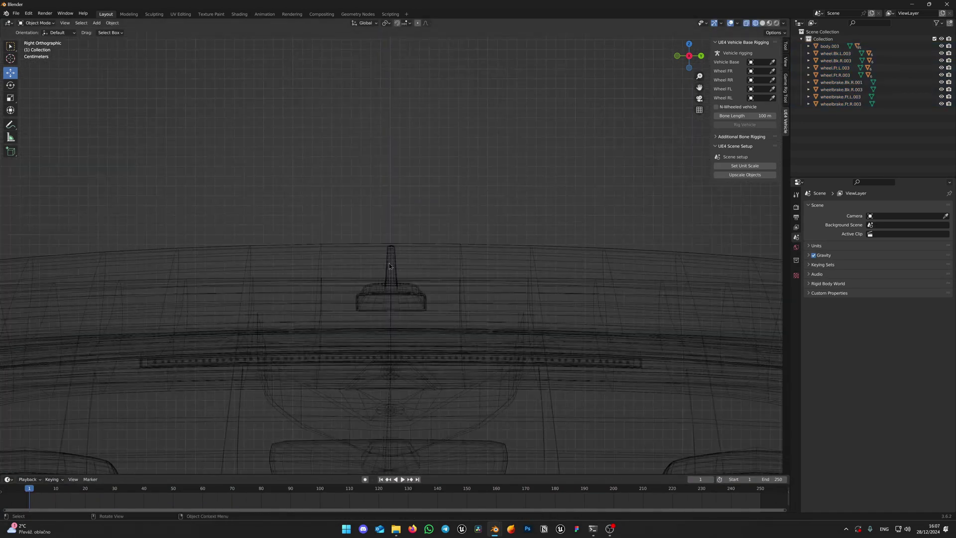
{"action": "scroll", "coordinate": [390, 263], "scroll_direction": "down", "scroll_amount": 12}
{"action": "scroll", "coordinate": [517, 150], "scroll_direction": "up", "scroll_amount": 2}
{"action": "left_click", "coordinate": [763, 22]}
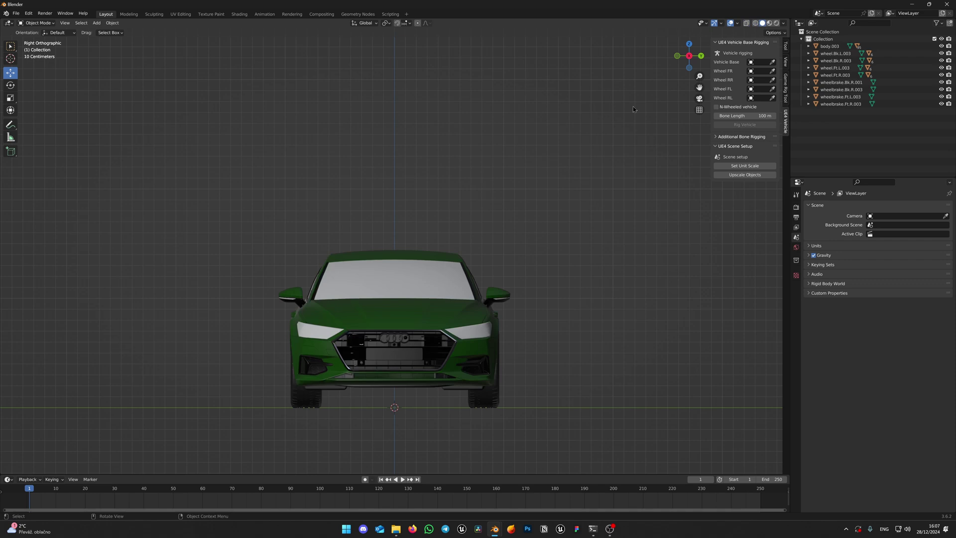
Select the bright rim of the front right wheel and hide it
{"action": "mouse_move", "coordinate": [371, 294]}
{"action": "middle_mouse_down"}
{"action": "mouse_move", "coordinate": [414, 321]}
{"action": "mouse_move", "coordinate": [433, 315]}
{"action": "mouse_move", "coordinate": [397, 156]}
{"action": "mouse_move", "coordinate": [488, 166]}
{"action": "middle_mouse_up"}
{"action": "scroll", "coordinate": [460, 291], "scroll_direction": "up", "scroll_amount": 5}
{"action": "left_click", "coordinate": [471, 268]}
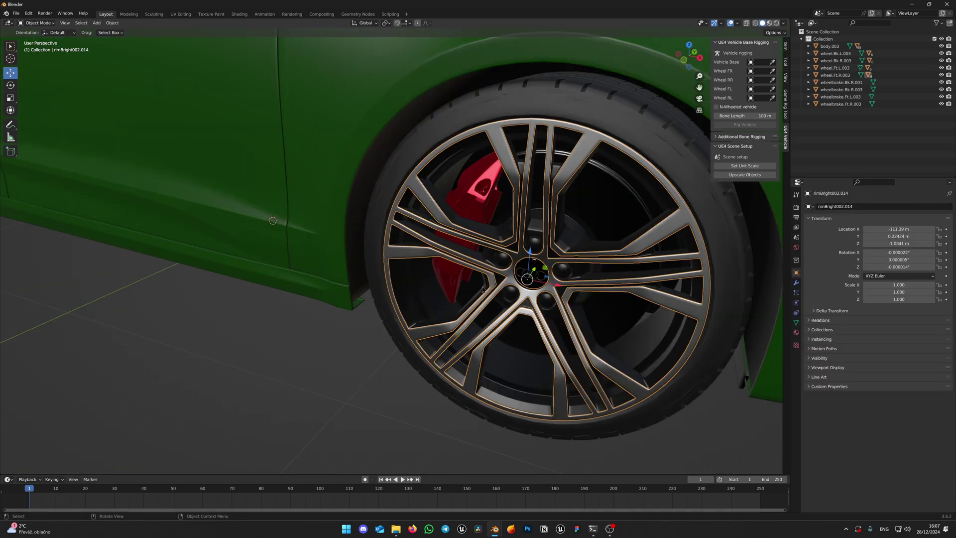
{"action": "scroll", "coordinate": [486, 289], "scroll_direction": "down", "scroll_amount": 3}
{"action": "scroll", "coordinate": [442, 273], "scroll_direction": "down", "scroll_amount": 1}
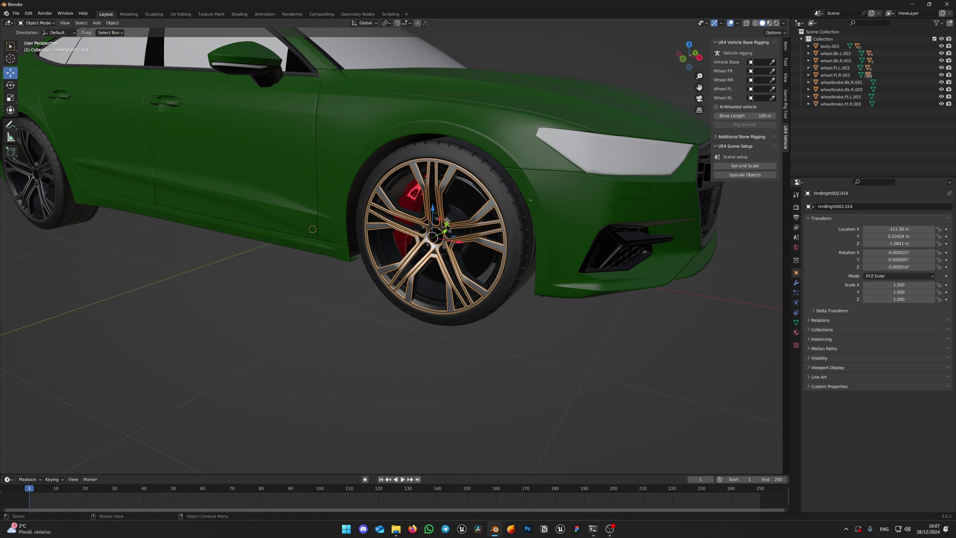
{"action": "key", "text": "h"}
Try hiding the front right tire, and undo the hiding
{"action": "left_click", "coordinate": [509, 231]}
{"action": "key", "text": "h"}
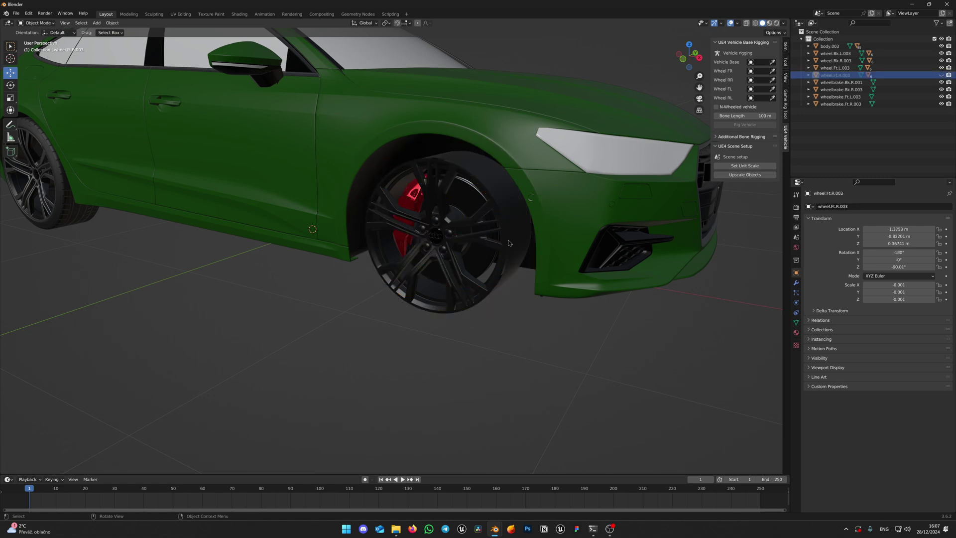
{"action": "key", "text": "ctrl+z"}
{"action": "key", "text": "ctrl+z"}
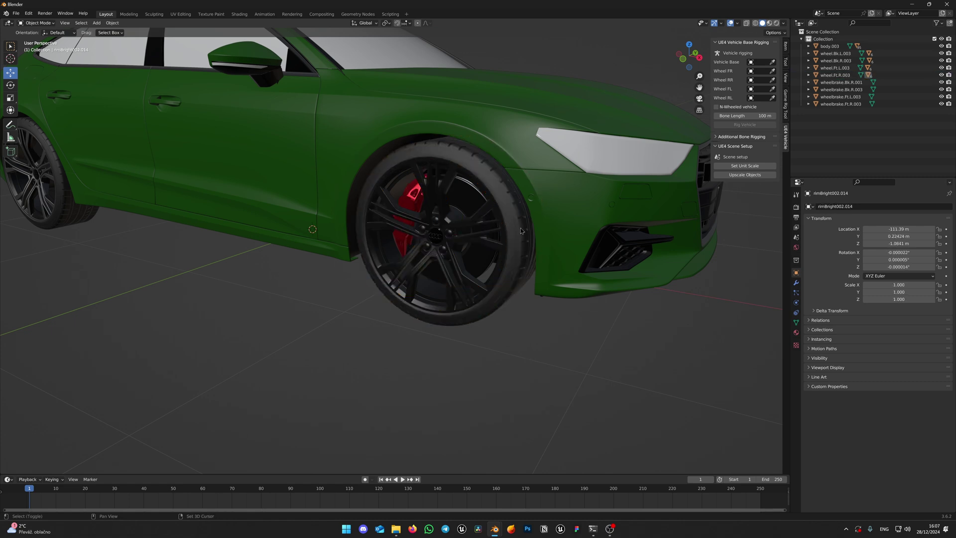
Select wheel.Bk.L.003 together with its hierarchy and join its parts into one mesh
{"action": "middle_click_drag", "start_coordinate": [521, 231], "coordinate": [478, 281], "text": "shift"}
{"action": "left_click", "coordinate": [842, 54]}
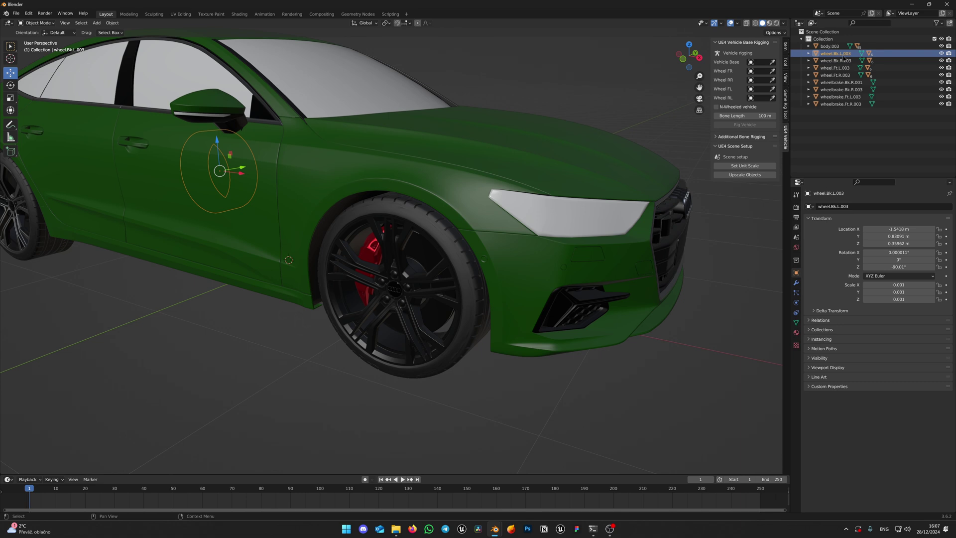
{"action": "middle_click_drag", "start_coordinate": [573, 179], "coordinate": [420, 217]}
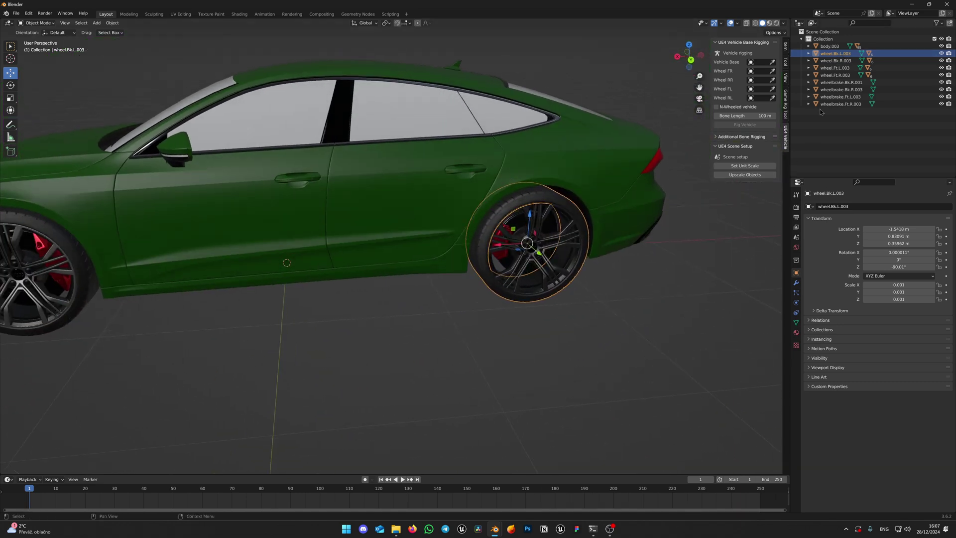
{"action": "right_click", "coordinate": [838, 55]}
{"action": "left_click", "coordinate": [807, 96]}
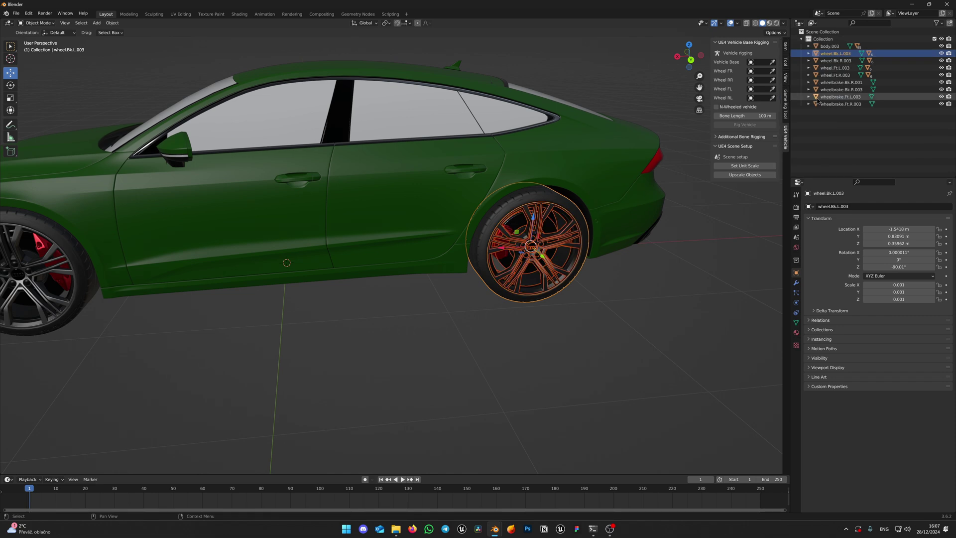
{"action": "middle_click_drag", "start_coordinate": [617, 283], "coordinate": [473, 301]}
{"action": "left_click", "coordinate": [617, 280]}
{"action": "scroll", "coordinate": [465, 305], "scroll_direction": "up", "scroll_amount": 4}
{"action": "left_click", "coordinate": [492, 286]}
{"action": "left_click", "coordinate": [424, 301]}
Select wheel.Bk.R.003 together with its hierarchy and join its parts into one mesh
{"action": "left_click", "coordinate": [837, 61]}
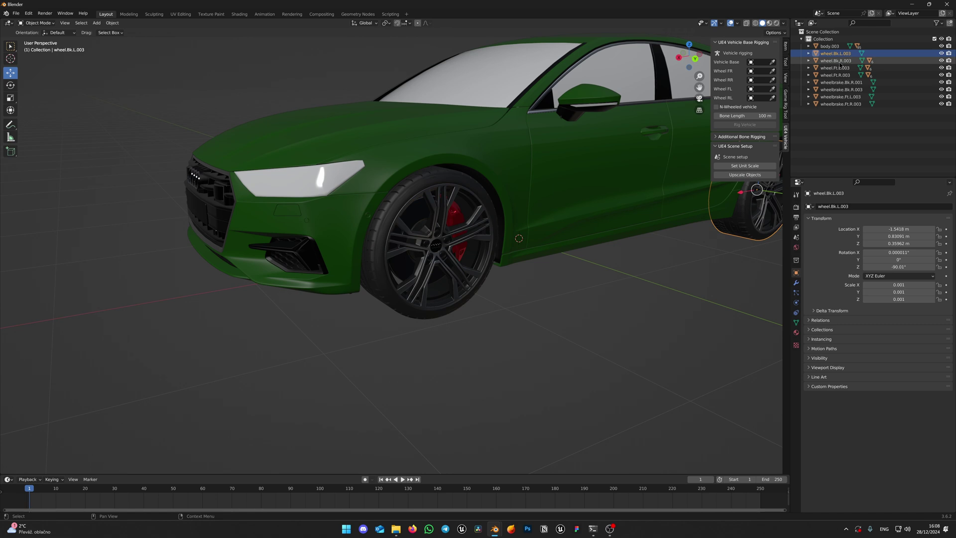
{"action": "right_click", "coordinate": [840, 63]}
{"action": "left_click", "coordinate": [831, 70]}
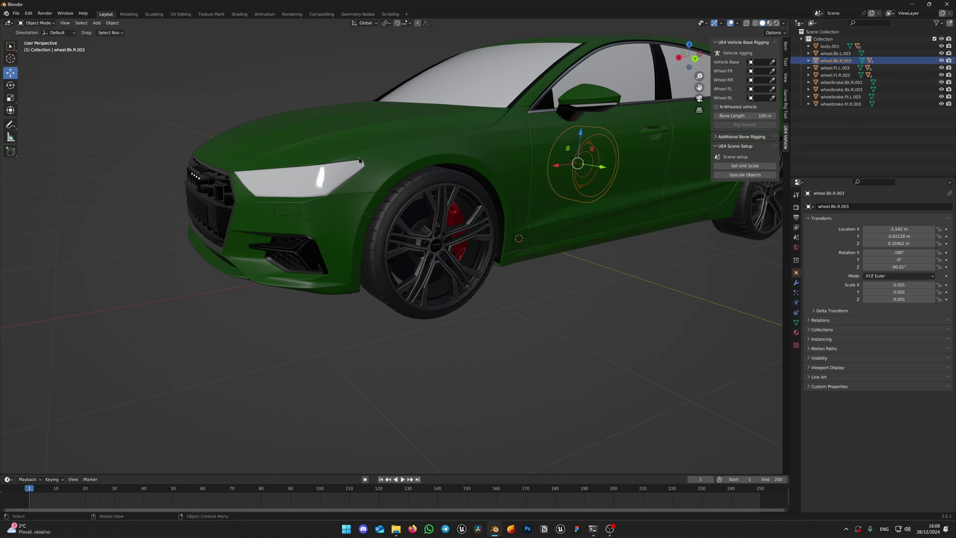
{"action": "middle_click_drag", "start_coordinate": [573, 189], "coordinate": [364, 162]}
{"action": "scroll", "coordinate": [348, 187], "scroll_direction": "up", "scroll_amount": 4}
{"action": "scroll", "coordinate": [394, 155], "scroll_direction": "up", "scroll_amount": 2}
{"action": "scroll", "coordinate": [398, 153], "scroll_direction": "down", "scroll_amount": 2}
{"action": "key", "text": "ctrl+j"}
{"action": "scroll", "coordinate": [423, 156], "scroll_direction": "down", "scroll_amount": 5}
Select wheel.Ft.L.003 together with its hierarchy and join its parts into one mesh
{"action": "left_click", "coordinate": [844, 69]}
{"action": "middle_click_drag", "start_coordinate": [408, 299], "coordinate": [662, 322]}
{"action": "right_click", "coordinate": [841, 69]}
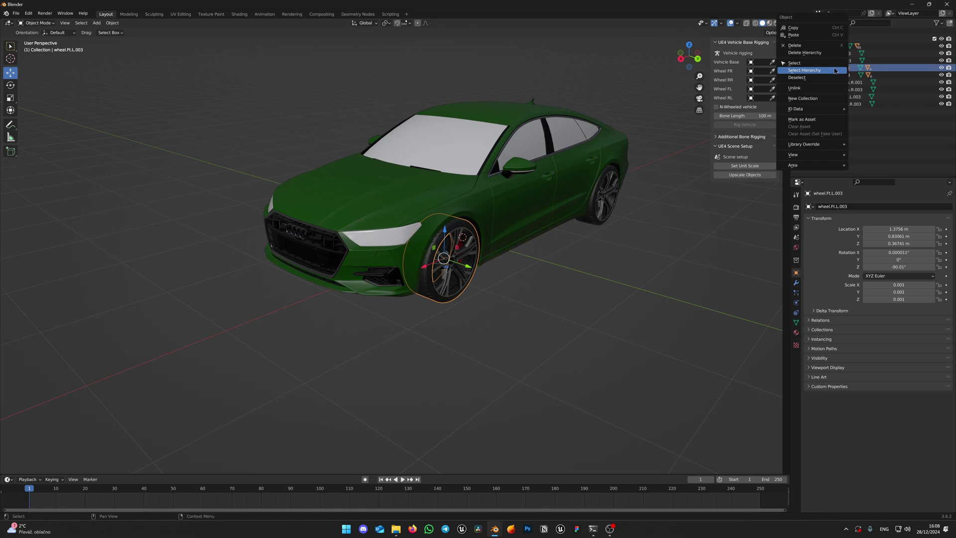
{"action": "left_click", "coordinate": [835, 70]}
{"action": "key", "text": "ctrl+j"}
Select wheel.Ft.R.003 together with its hierarchy and join its visible parts into one mesh
{"action": "middle_click_drag", "start_coordinate": [379, 349], "coordinate": [506, 340]}
{"action": "scroll", "coordinate": [507, 339], "scroll_direction": "up", "scroll_amount": 2}
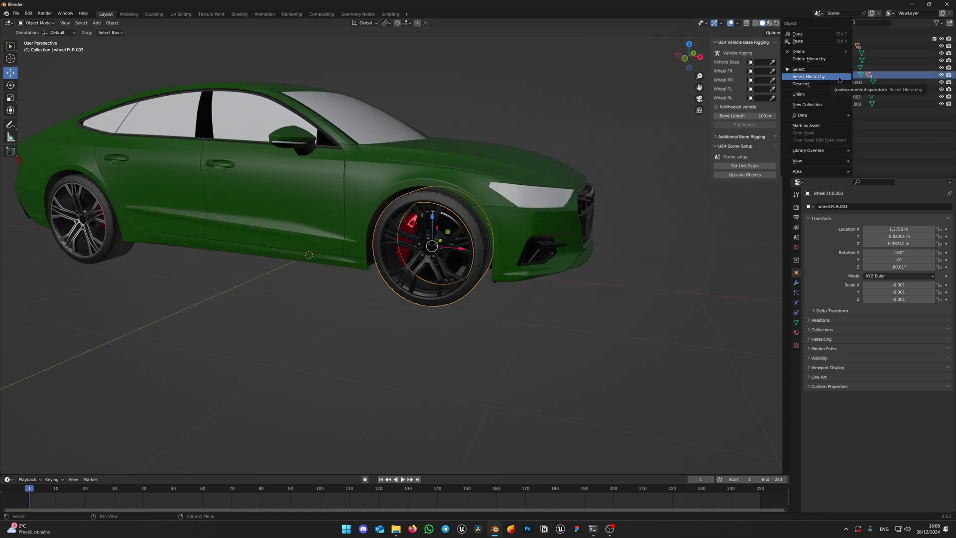
{"action": "left_click", "coordinate": [837, 74]}
Inspect the separate brake calipers by selecting wheelbrake.Ft.R.003, checking its contents, and toggling its visibility
{"action": "left_click", "coordinate": [849, 83]}
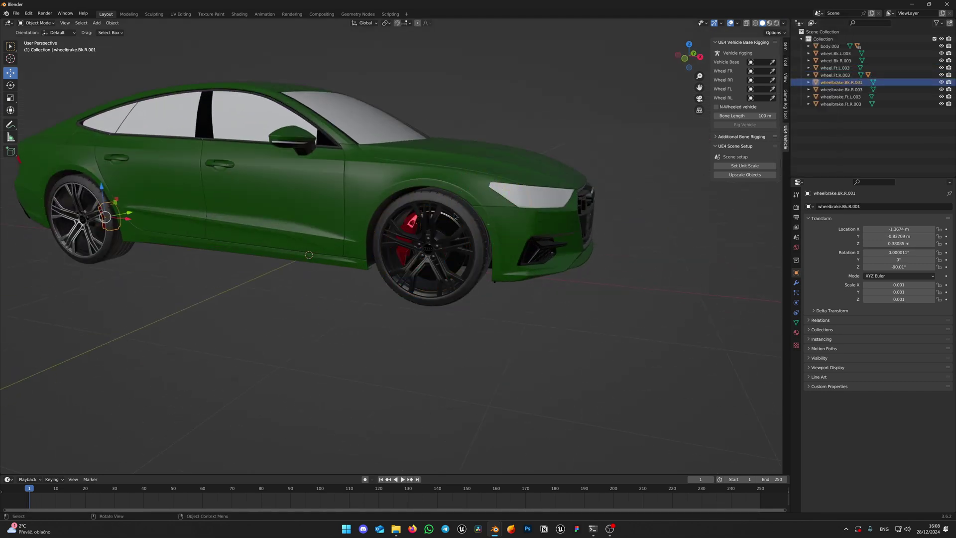
{"action": "left_click", "coordinate": [841, 103]}
{"action": "key", "text": "KP_Decimal"}
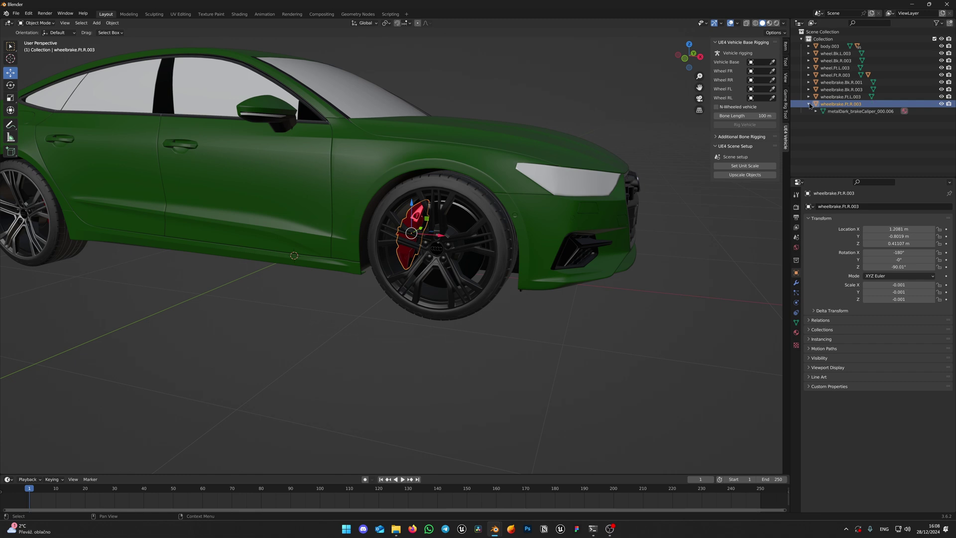
{"action": "left_click", "coordinate": [809, 104]}
{"action": "scroll", "coordinate": [411, 218], "scroll_direction": "up", "scroll_amount": 4}
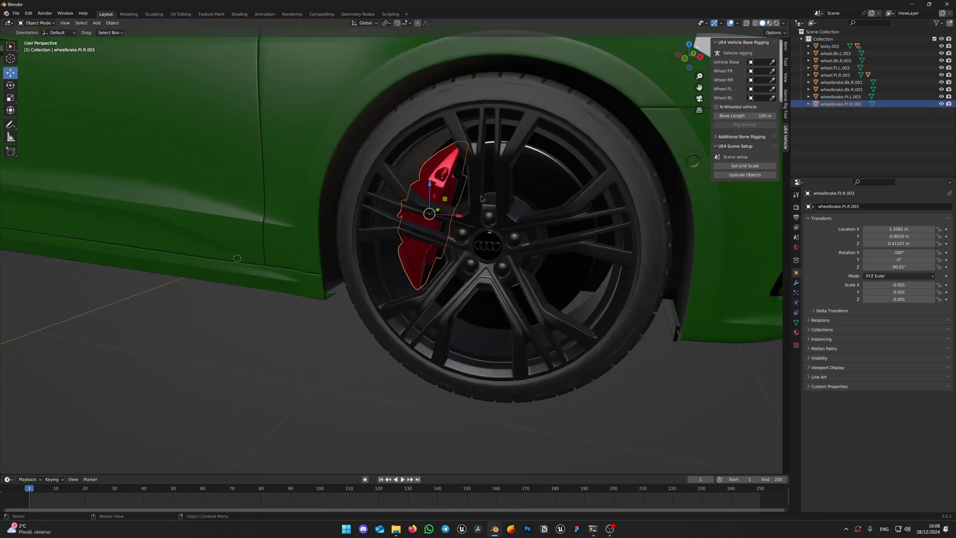
{"action": "key", "text": "h"}
{"action": "key", "text": "alt+h"}
{"action": "middle_click_drag", "start_coordinate": [481, 199], "coordinate": [425, 187]}
{"action": "key", "text": "h"}
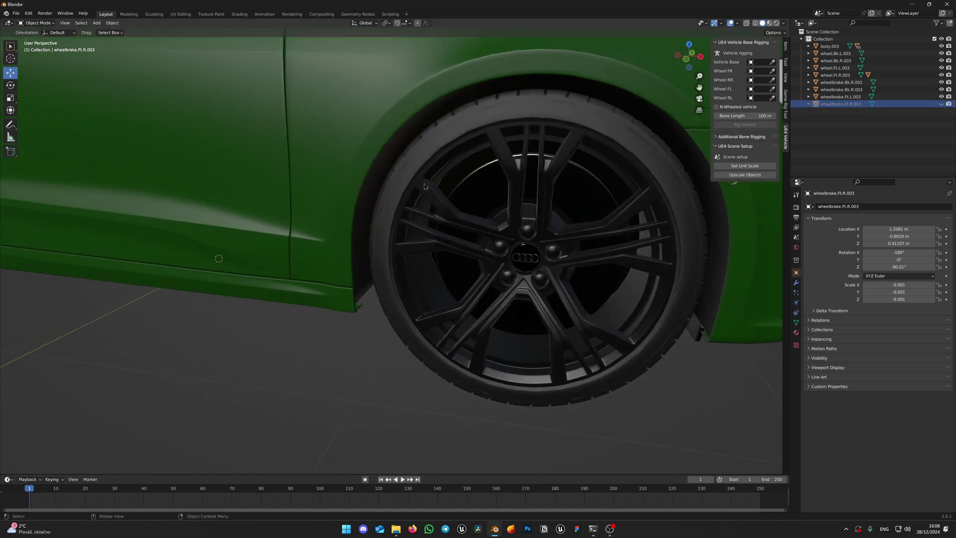
{"action": "key", "text": "alt+h"}
{"action": "scroll", "coordinate": [523, 213], "scroll_direction": "down", "scroll_amount": 7}
{"action": "key", "text": "alt+a"}
Select body.003 together with its hierarchy and join all body parts into one mesh
{"action": "middle_click_drag", "start_coordinate": [537, 267], "coordinate": [379, 256]}
{"action": "left_click", "coordinate": [573, 191]}
{"action": "middle_click_drag", "start_coordinate": [574, 190], "coordinate": [608, 227]}
{"action": "right_click", "coordinate": [833, 47]}
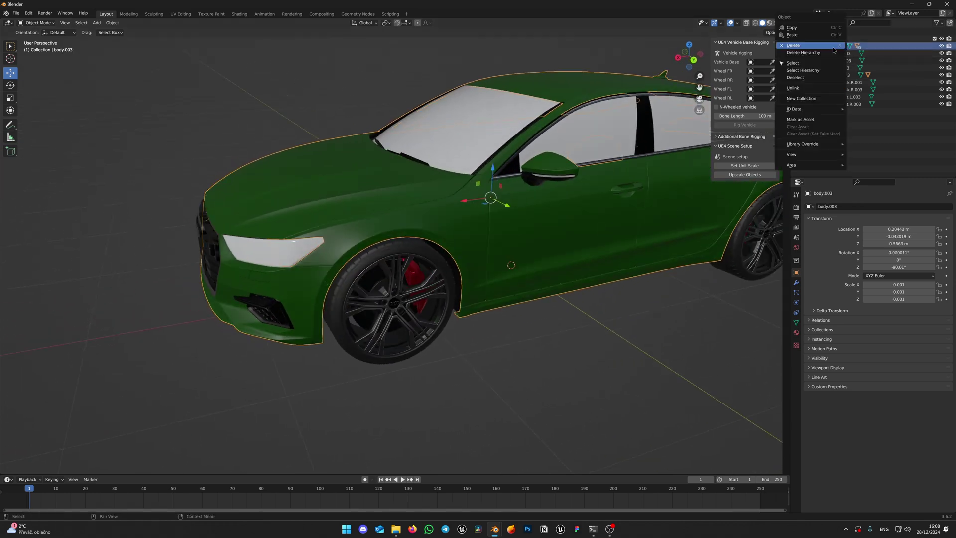
{"action": "left_click", "coordinate": [803, 70]}
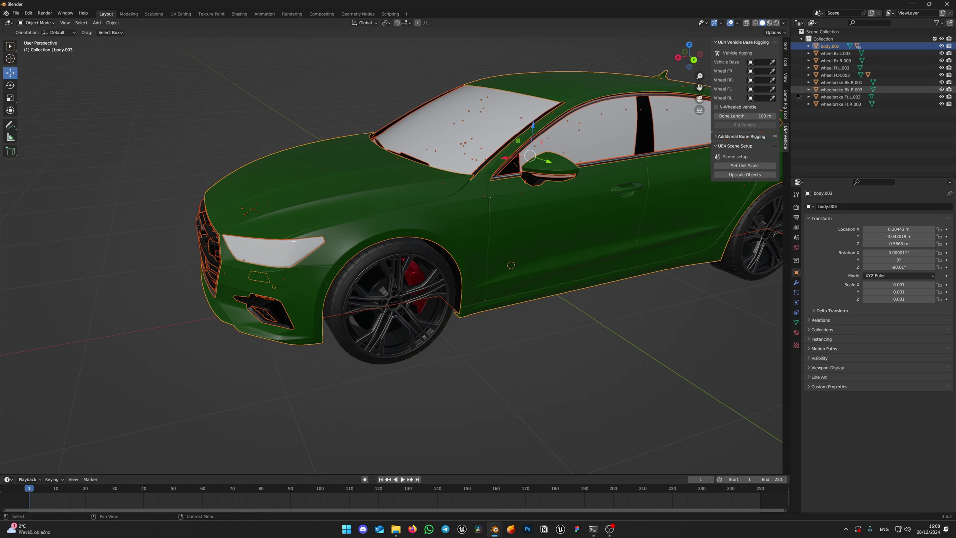
{"action": "middle_click_drag", "start_coordinate": [587, 198], "coordinate": [599, 189]}
{"action": "key", "text": "ctrl+j"}
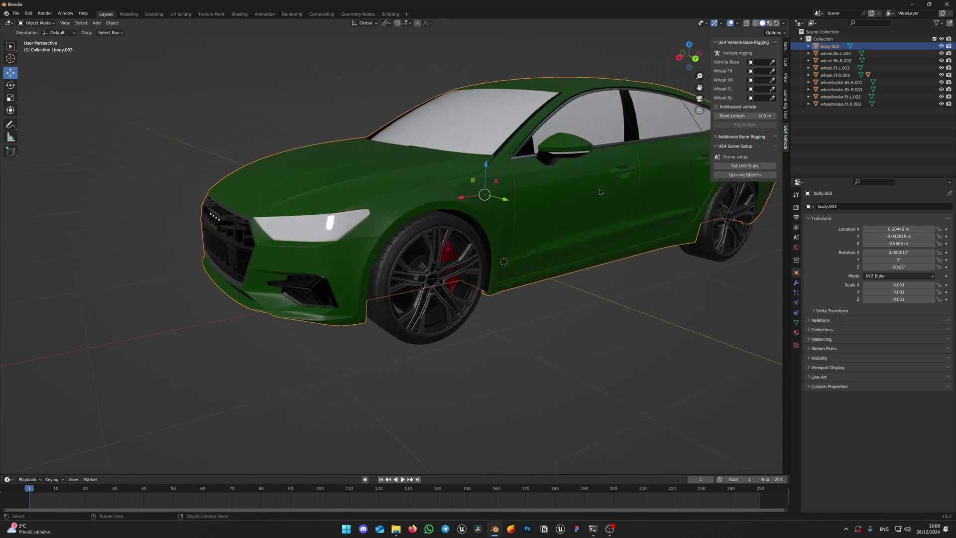
Lift the car body along Z to about 1.77 m to check its separation from the wheels, undo the move, and deselect it
{"action": "middle_click_drag", "start_coordinate": [544, 214], "coordinate": [468, 257], "text": "shift"}
{"action": "scroll", "coordinate": [431, 267], "scroll_direction": "up", "scroll_amount": 1}
{"action": "scroll", "coordinate": [500, 283], "scroll_direction": "down", "scroll_amount": 1}
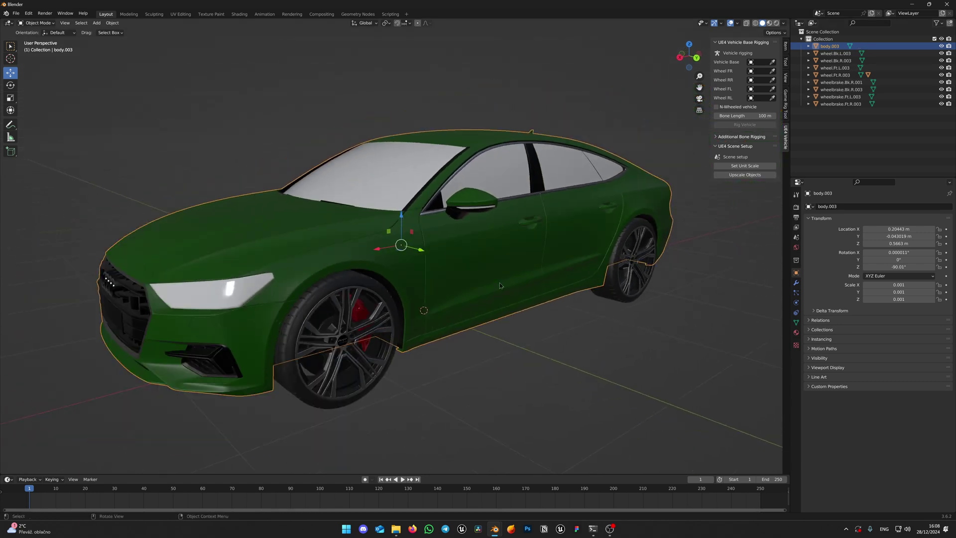
{"action": "left_click", "coordinate": [538, 339]}
{"action": "mouse_move", "coordinate": [538, 338]}
{"action": "middle_mouse_down"}
{"action": "mouse_move", "coordinate": [507, 322]}
{"action": "mouse_move", "coordinate": [531, 345]}
{"action": "middle_mouse_up"}
{"action": "left_click", "coordinate": [471, 290]}
{"action": "scroll", "coordinate": [379, 225], "scroll_direction": "down", "scroll_amount": 3}
{"action": "left_click_drag", "start_coordinate": [400, 218], "coordinate": [401, 108]}
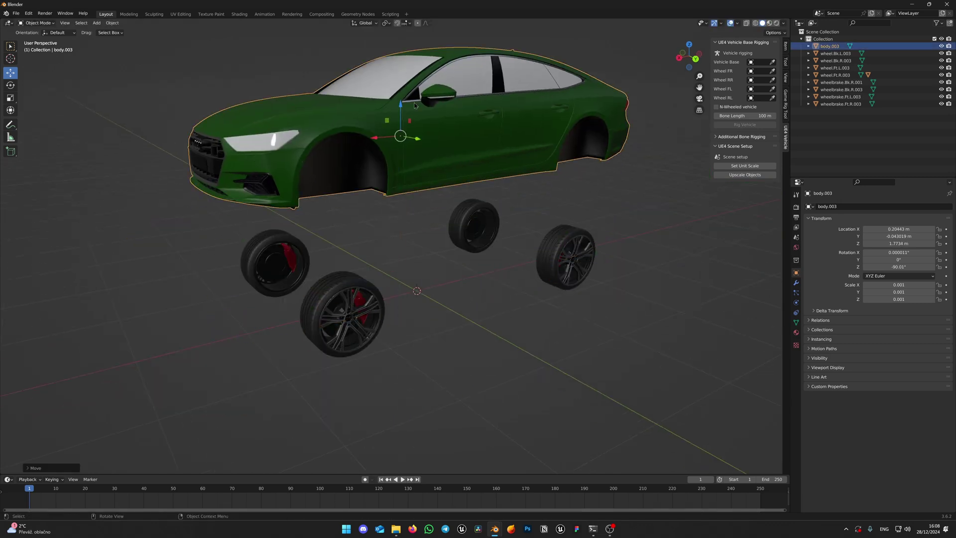
{"action": "key", "text": "ctrl+z"}
{"action": "left_click", "coordinate": [496, 312]}
{"action": "middle_click_drag", "start_coordinate": [496, 312], "coordinate": [476, 289]}
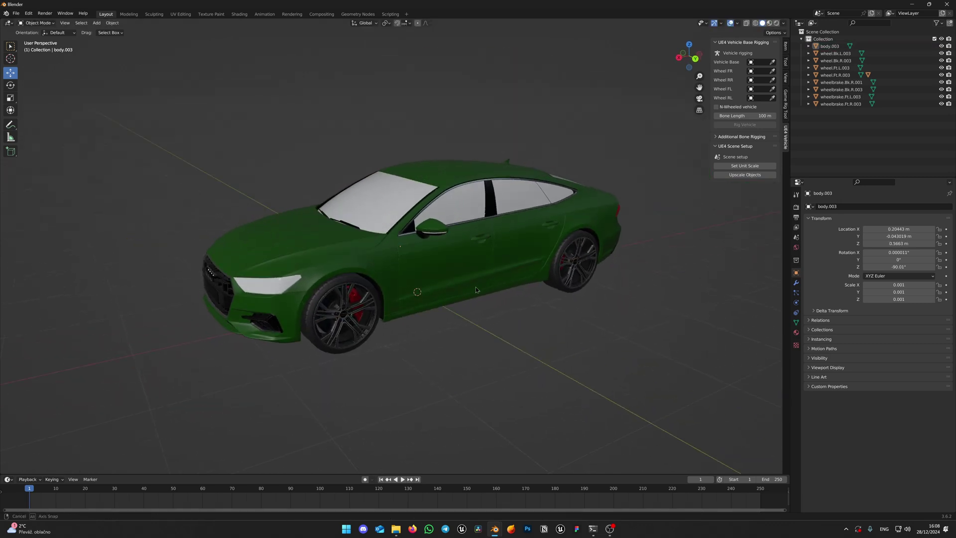
Add a cube mesh at the world origin
{"action": "scroll", "coordinate": [510, 283], "scroll_direction": "up", "scroll_amount": 3}
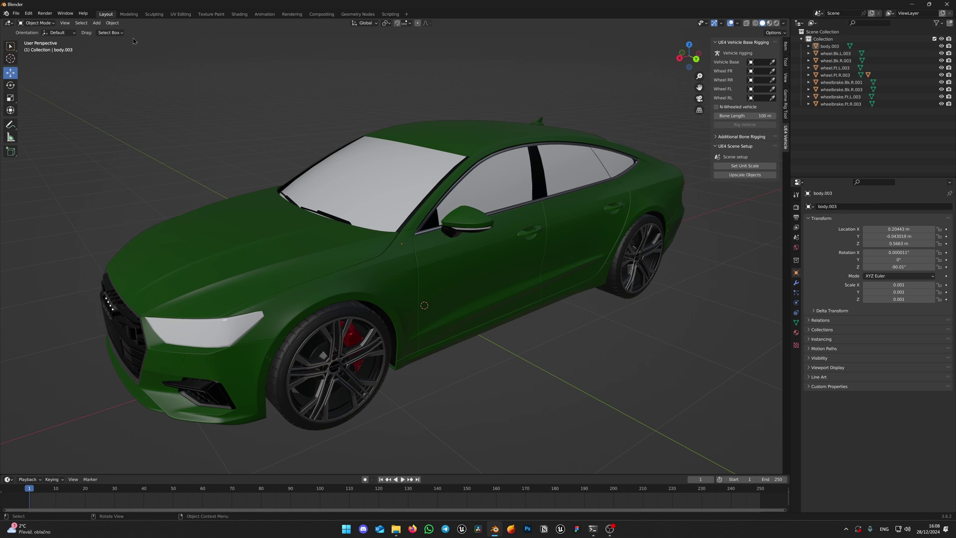
{"action": "left_click", "coordinate": [97, 23]}
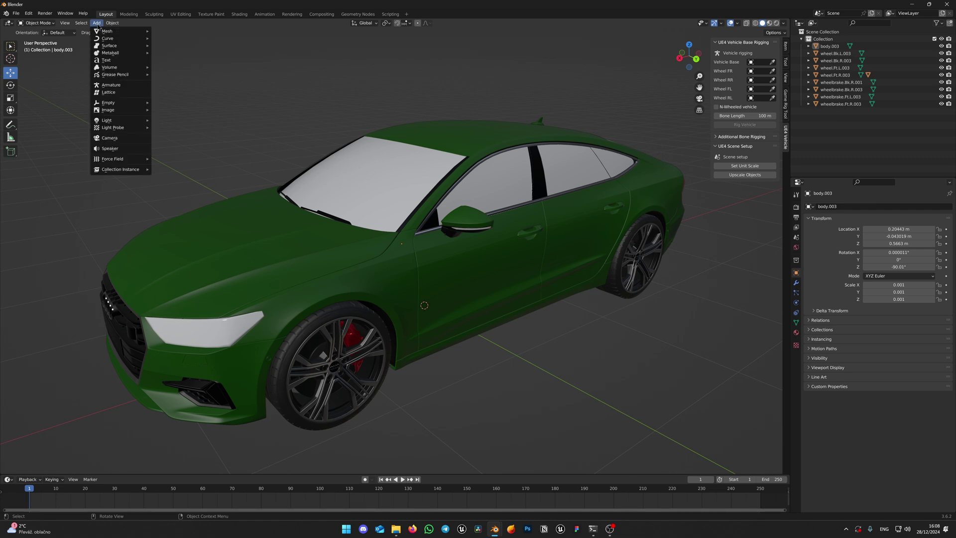
{"action": "mouse_move", "coordinate": [124, 32]}
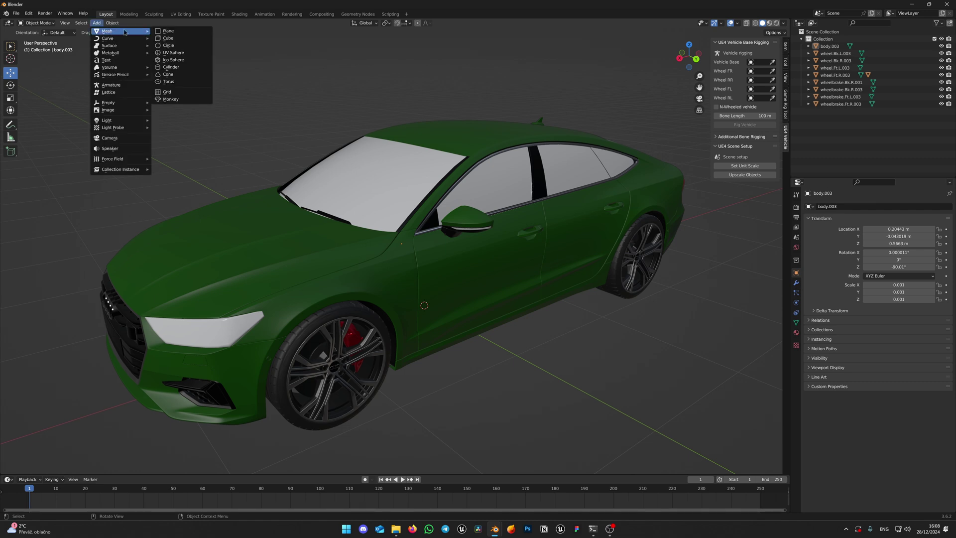
{"action": "left_click", "coordinate": [169, 38]}
{"action": "scroll", "coordinate": [420, 297], "scroll_direction": "down", "scroll_amount": 2}
{"action": "scroll", "coordinate": [420, 297], "scroll_direction": "up", "scroll_amount": 1}
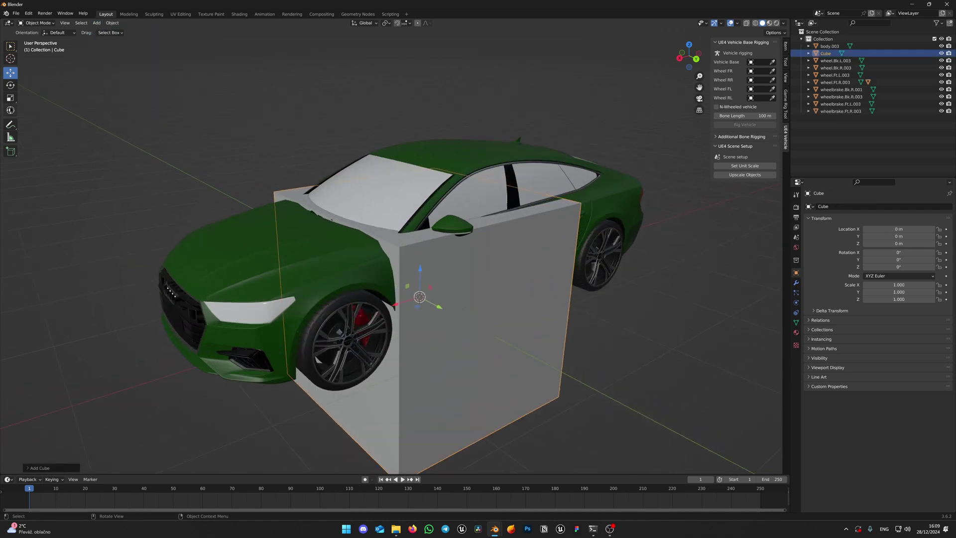
Shrink the cube along each axis, to a scale of about 0.150 in X and 0.165 in Y
{"action": "left_click", "coordinate": [10, 97]}
{"action": "left_click_drag", "start_coordinate": [439, 307], "coordinate": [411, 299]}
{"action": "left_click_drag", "start_coordinate": [420, 270], "coordinate": [420, 291]}
{"action": "scroll", "coordinate": [392, 299], "scroll_direction": "up", "scroll_amount": 4}
{"action": "middle_click_drag", "start_coordinate": [320, 322], "coordinate": [402, 228], "text": "shift"}
{"action": "scroll", "coordinate": [270, 209], "scroll_direction": "up", "scroll_amount": 4}
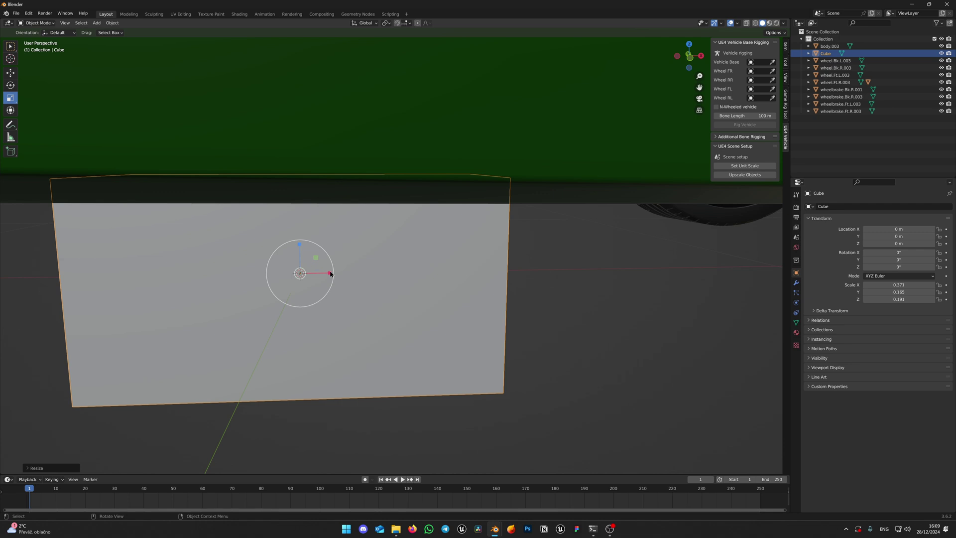
{"action": "left_click_drag", "start_coordinate": [330, 274], "coordinate": [298, 261]}
Raise the cube between the front seats to about 0.472 m in Z and narrow its Y scale to about 0.096
{"action": "middle_click_drag", "start_coordinate": [448, 251], "coordinate": [349, 243]}
{"action": "scroll", "coordinate": [266, 333], "scroll_direction": "up", "scroll_amount": 3}
{"action": "scroll", "coordinate": [286, 224], "scroll_direction": "down", "scroll_amount": 3}
{"action": "middle_click_drag", "start_coordinate": [286, 224], "coordinate": [339, 248]}
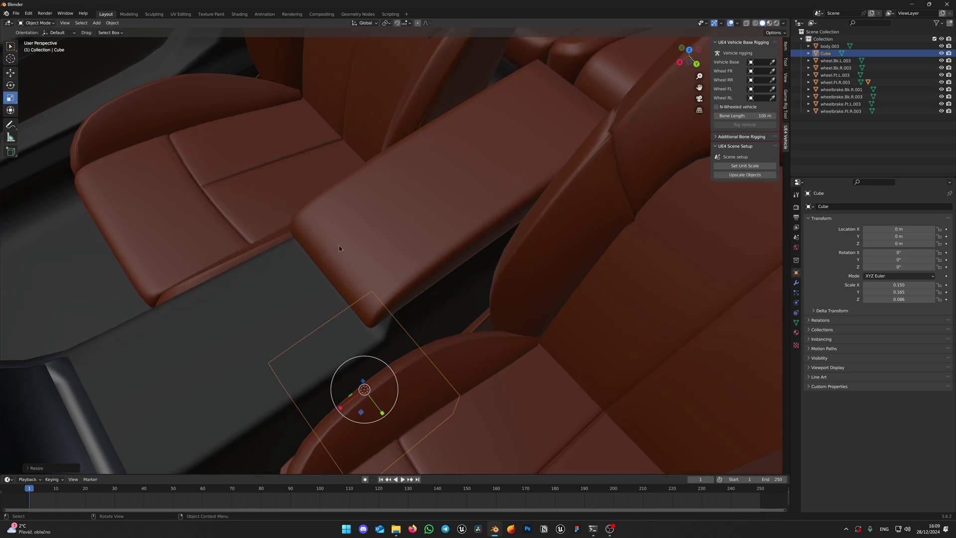
{"action": "left_click_drag", "start_coordinate": [364, 382], "coordinate": [349, 300]}
{"action": "middle_click_drag", "start_coordinate": [215, 322], "coordinate": [265, 305]}
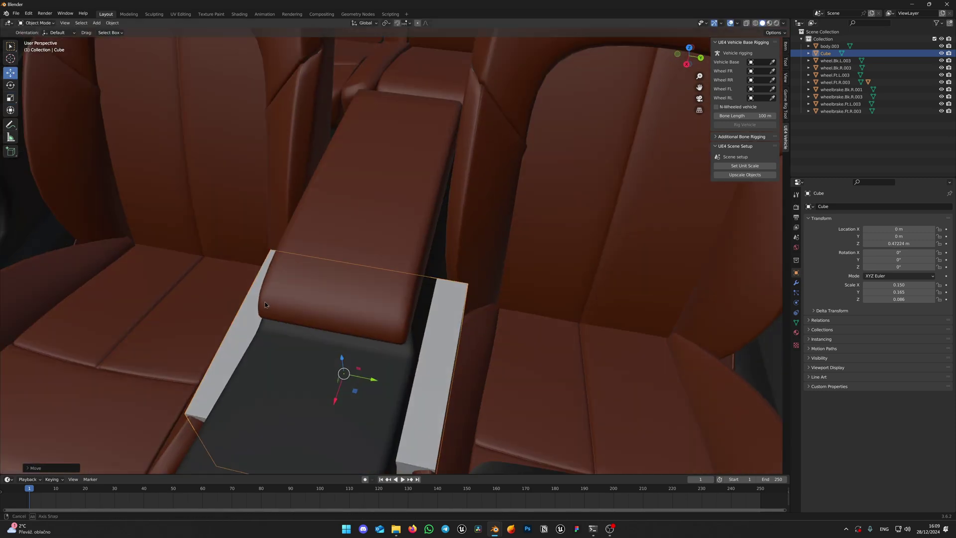
{"action": "left_click", "coordinate": [11, 101]}
{"action": "left_click_drag", "start_coordinate": [372, 380], "coordinate": [360, 377]}
{"action": "middle_click_drag", "start_coordinate": [429, 373], "coordinate": [398, 368]}
{"action": "scroll", "coordinate": [345, 355], "scroll_direction": "down", "scroll_amount": 3}
{"action": "scroll", "coordinate": [418, 273], "scroll_direction": "down", "scroll_amount": 4}
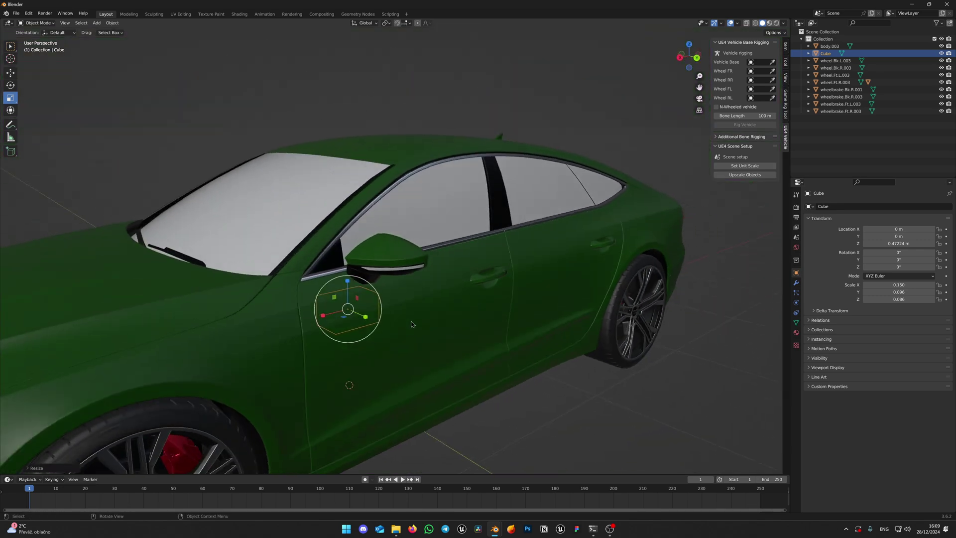
Rename body.003 as CARBODY
{"action": "left_click", "coordinate": [830, 46]}
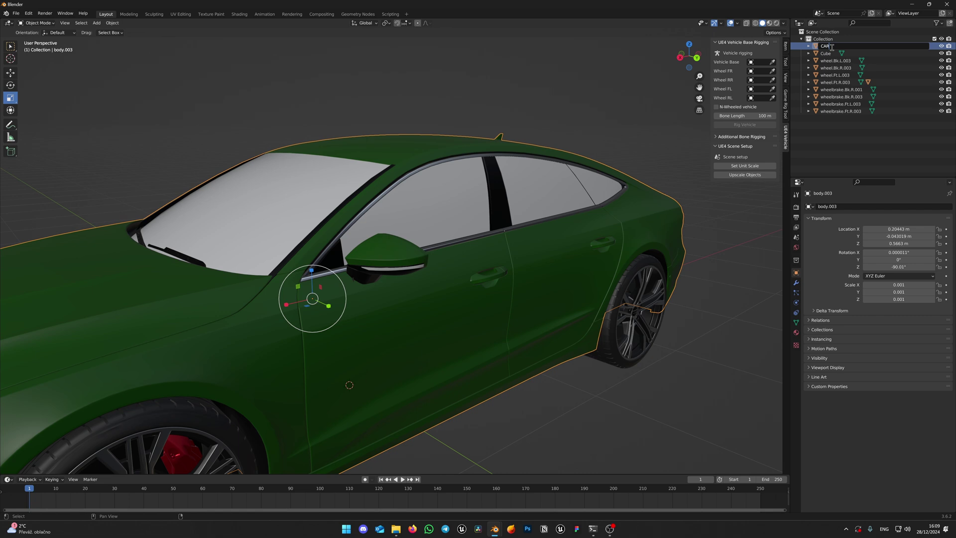
{"action": "key", "text": "Return"}
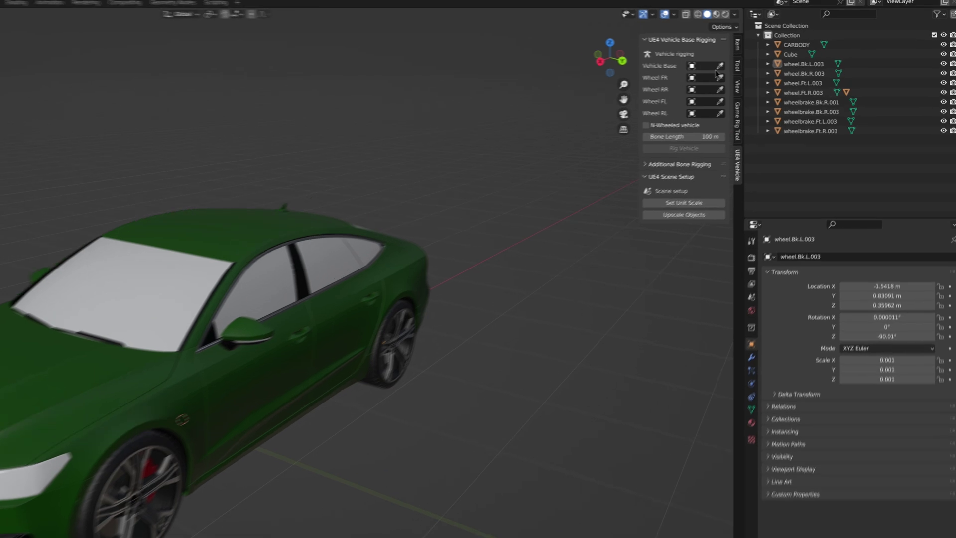
Assign Cube as the Vehicle Base, wheel.Ft.R.003 as Wheel FR, and the rear right wheel as Wheel RR
{"action": "left_click", "coordinate": [776, 51]}
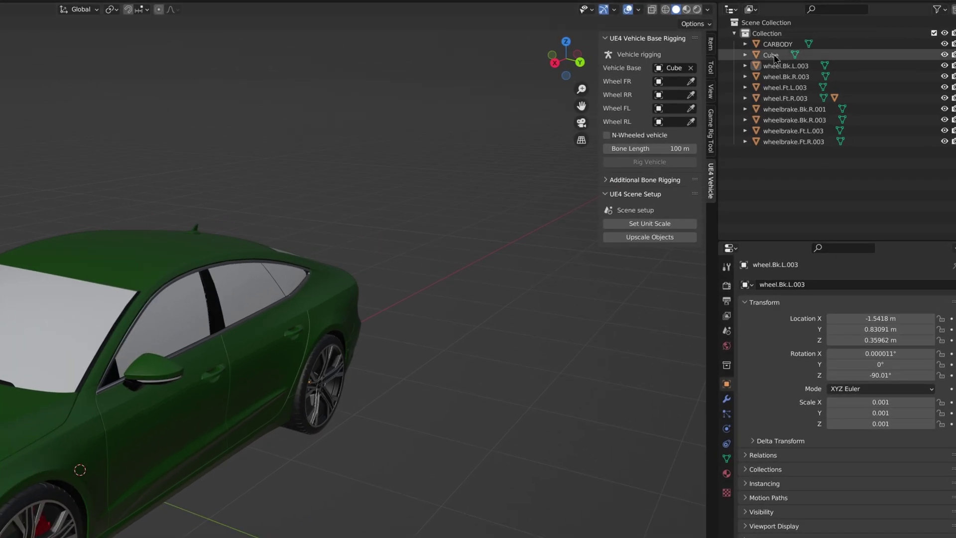
{"action": "left_click", "coordinate": [692, 82]}
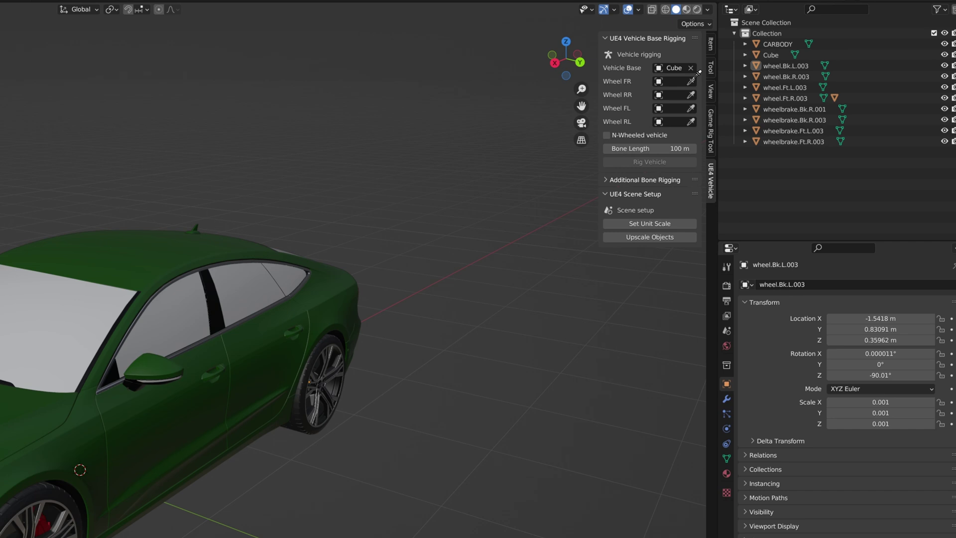
{"action": "left_click", "coordinate": [798, 99]}
{"action": "middle_click_drag", "start_coordinate": [114, 307], "coordinate": [282, 310]}
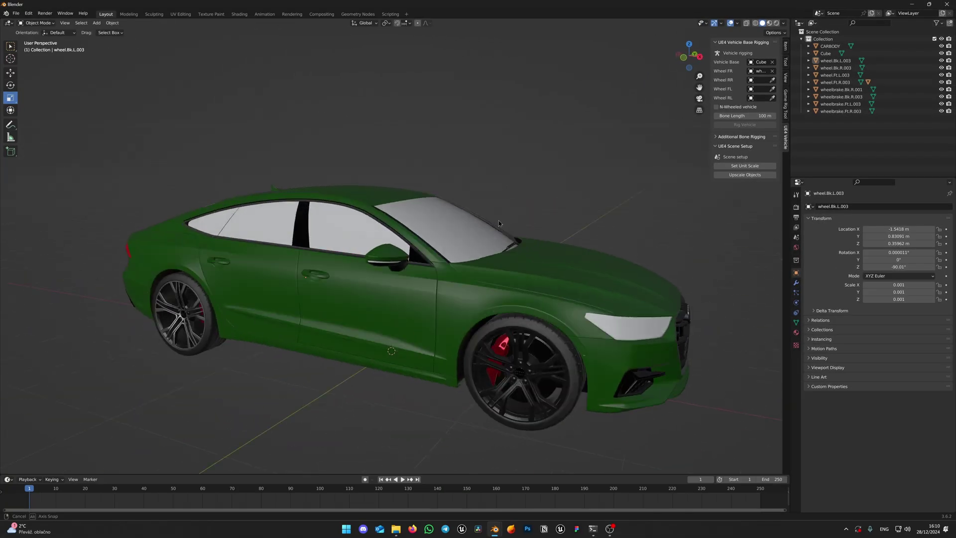
{"action": "middle_click_drag", "start_coordinate": [500, 224], "coordinate": [523, 219]}
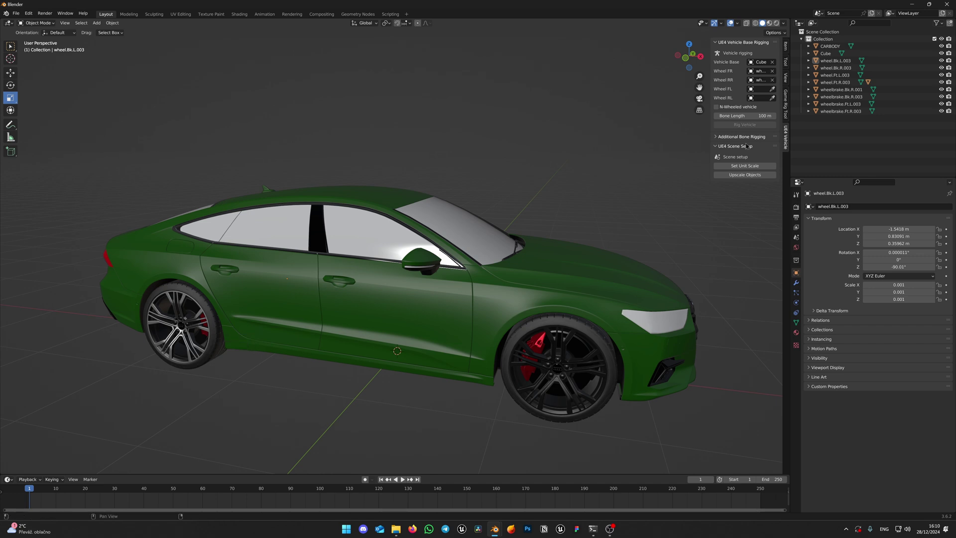
Assign the front left wheel as Wheel FL and the rear left wheel as Wheel RL
{"action": "middle_click_drag", "start_coordinate": [697, 202], "coordinate": [571, 204]}
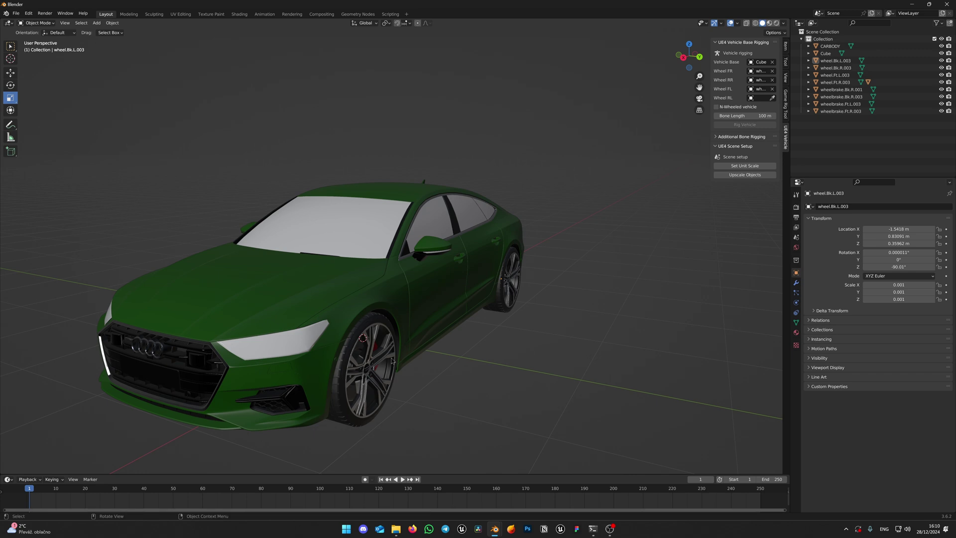
{"action": "middle_click_drag", "start_coordinate": [392, 361], "coordinate": [418, 342]}
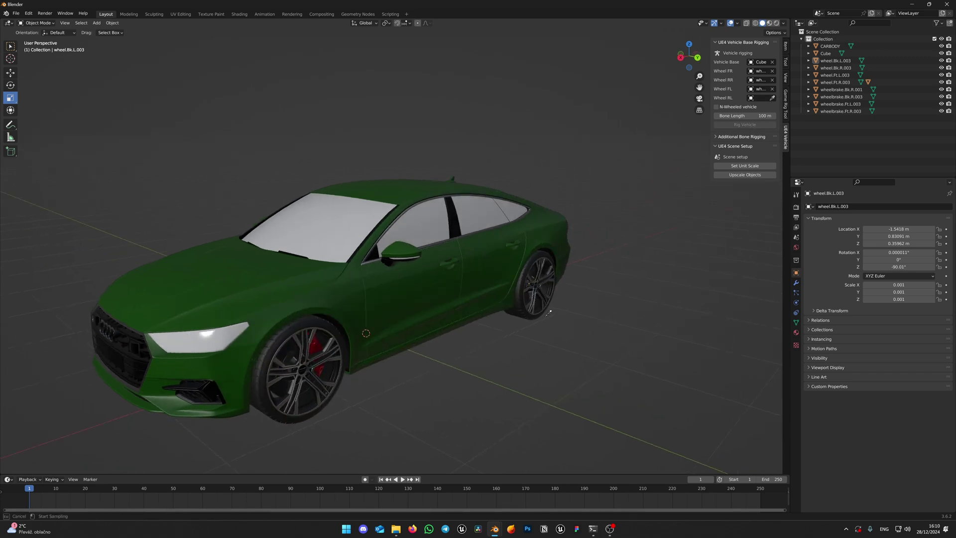
{"action": "left_click", "coordinate": [524, 299]}
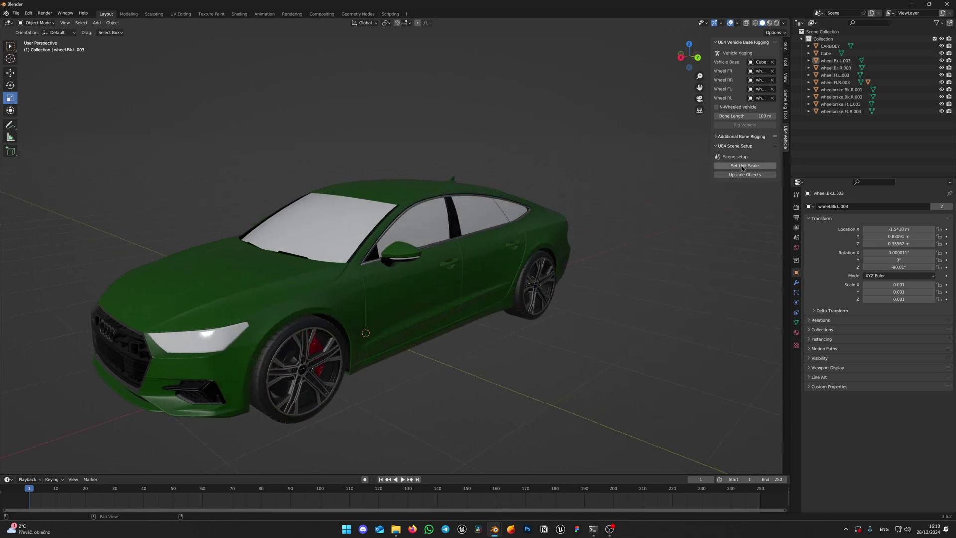
Set the scene's unit scale with the vehicle add-on and upscale all objects to match
{"action": "left_click", "coordinate": [742, 166]}
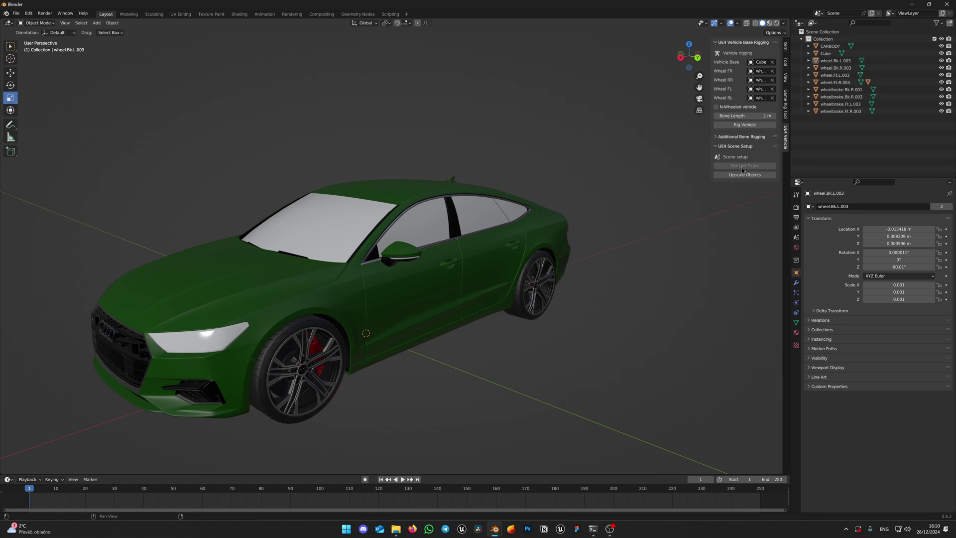
{"action": "left_click", "coordinate": [739, 181]}
{"action": "scroll", "coordinate": [607, 239], "scroll_direction": "down", "scroll_amount": 20}
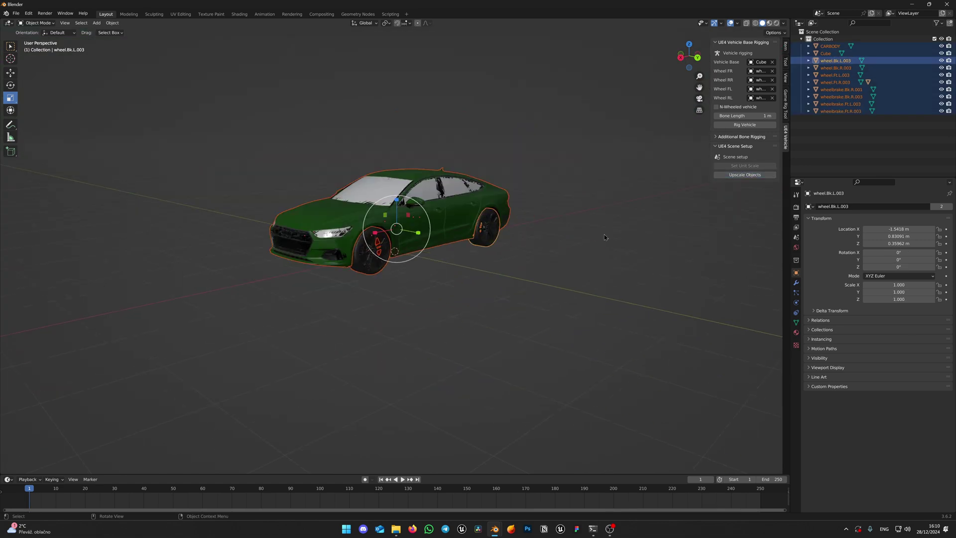
{"action": "scroll", "coordinate": [508, 233], "scroll_direction": "up", "scroll_amount": 2}
{"action": "scroll", "coordinate": [510, 234], "scroll_direction": "up", "scroll_amount": 5}
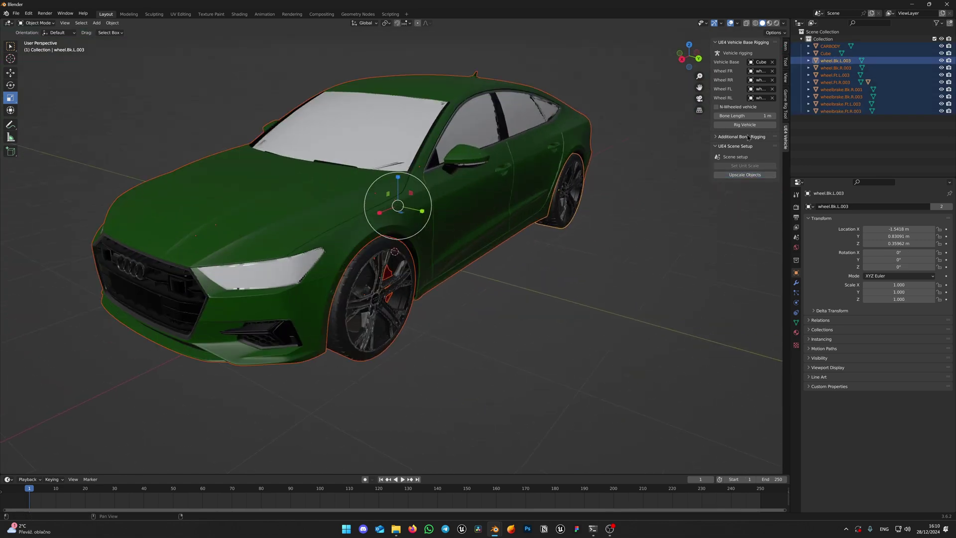
Rig the vehicle from the assigned base and wheels, and check the generated bones by selecting them
{"action": "left_click", "coordinate": [745, 125]}
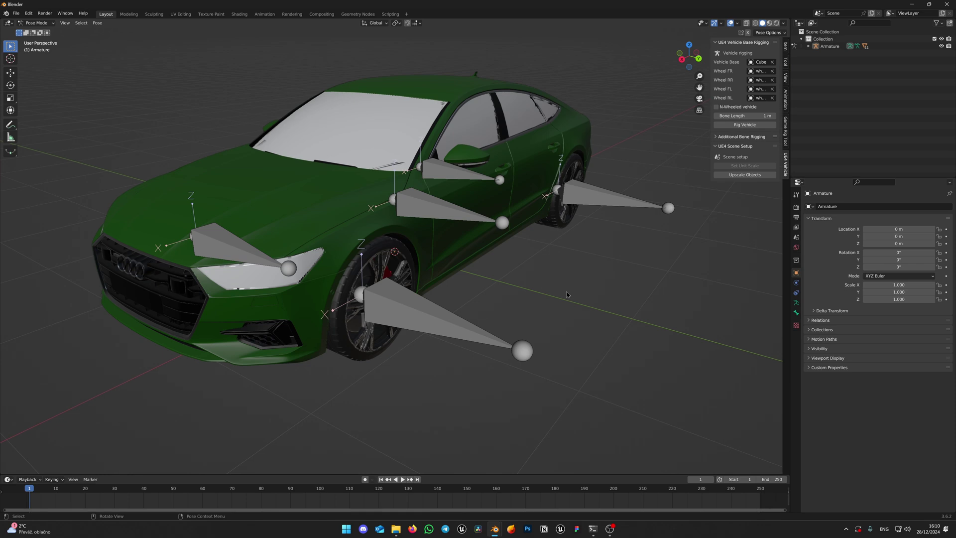
{"action": "left_click", "coordinate": [236, 254]}
{"action": "left_click", "coordinate": [392, 309]}
{"action": "left_click", "coordinate": [443, 207]}
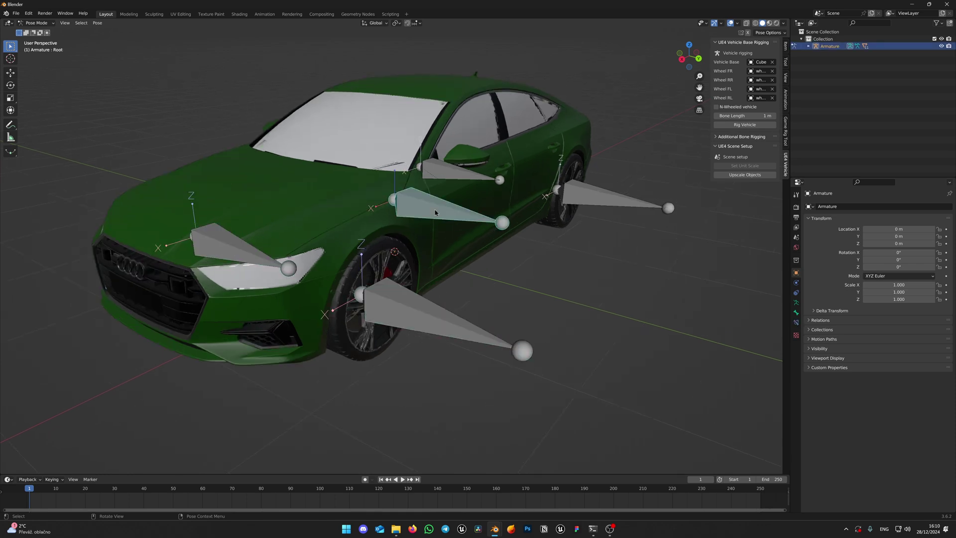
{"action": "middle_click_drag", "start_coordinate": [443, 208], "coordinate": [461, 199]}
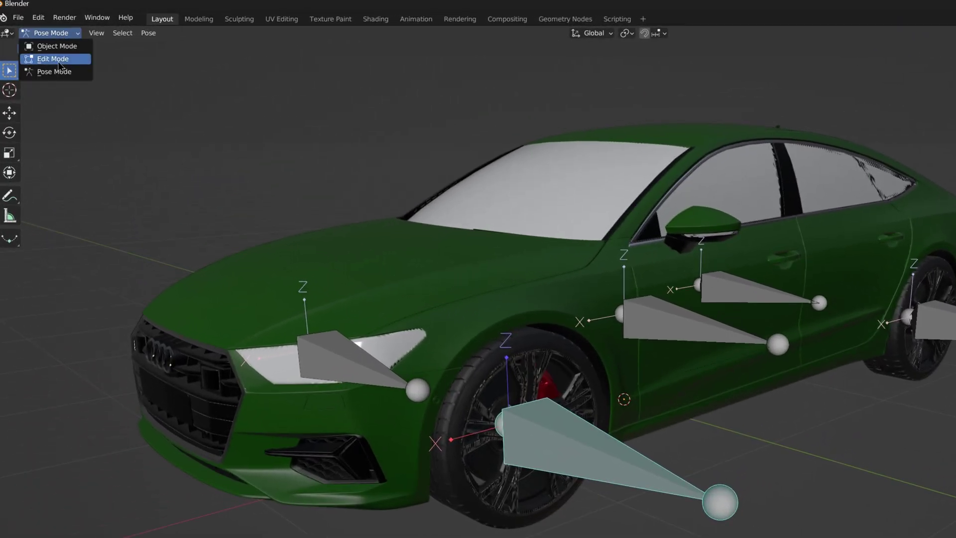
Switch the armature to Edit Mode and duplicate the front left wheel bone FL in place
{"action": "left_click", "coordinate": [57, 61]}
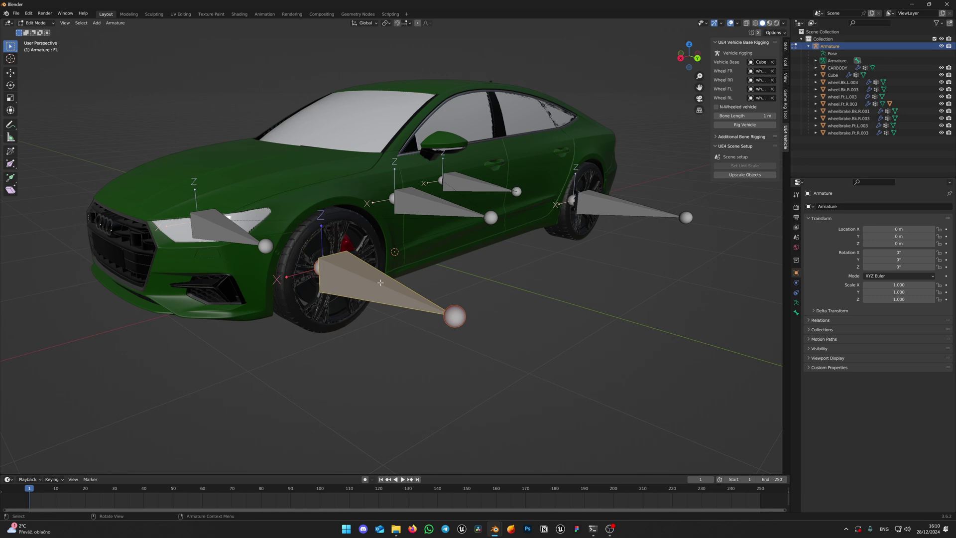
{"action": "key", "text": "g"}
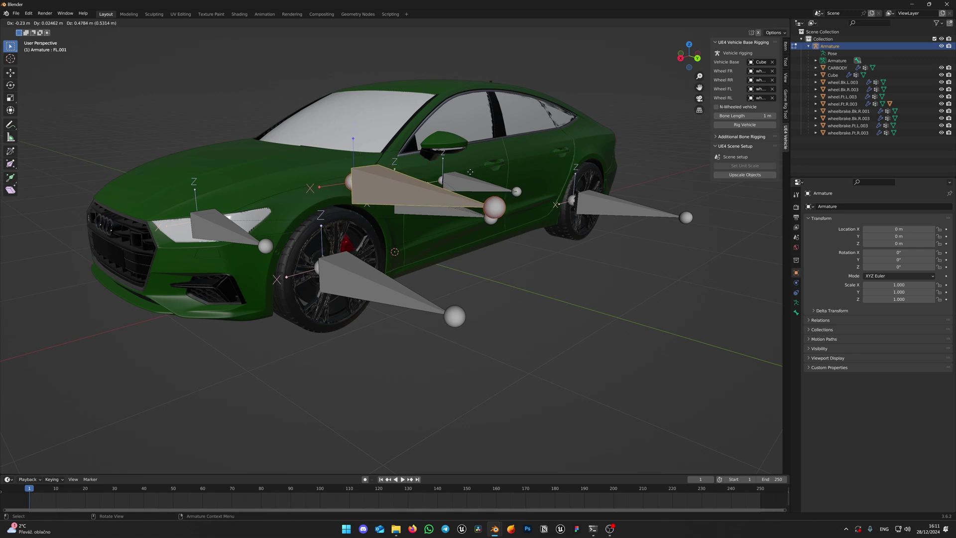
{"action": "right_click", "coordinate": [471, 171]}
{"action": "mouse_move", "coordinate": [399, 307]}
{"action": "middle_mouse_down"}
{"action": "mouse_move", "coordinate": [389, 321]}
{"action": "mouse_move", "coordinate": [396, 317]}
{"action": "middle_mouse_up"}
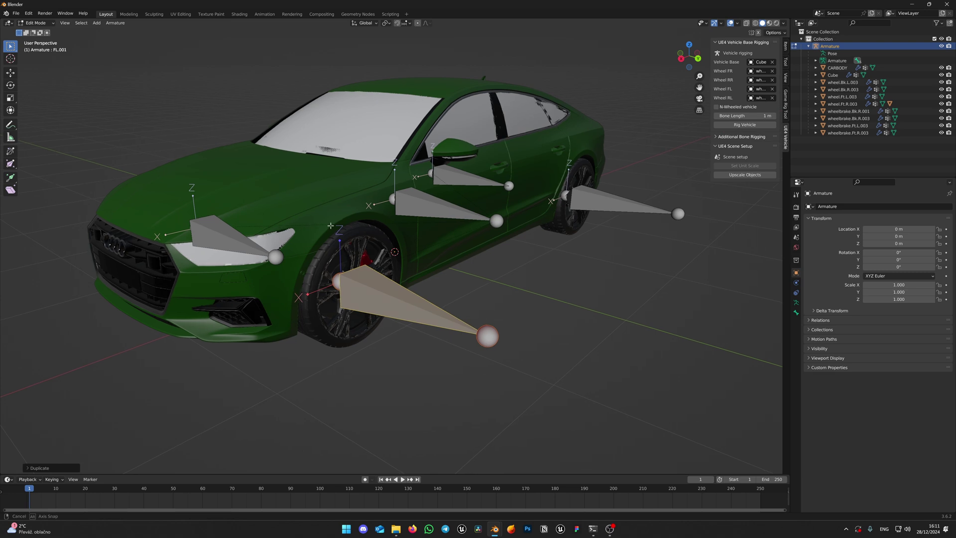
Duplicate the front right, rear right and rear left wheel bones in place
{"action": "middle_click_drag", "start_coordinate": [528, 219], "coordinate": [413, 220]}
{"action": "left_click", "coordinate": [510, 234]}
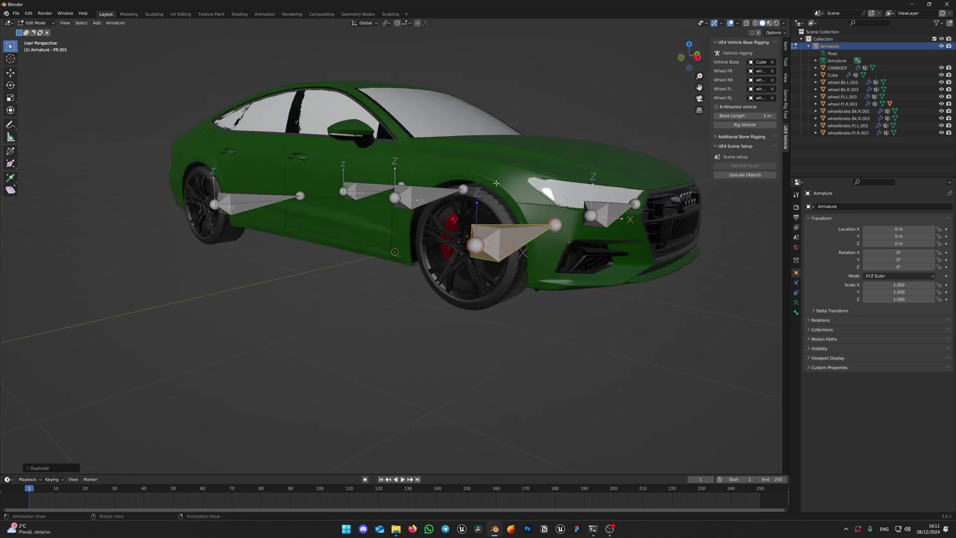
{"action": "middle_click_drag", "start_coordinate": [510, 233], "coordinate": [219, 185]}
{"action": "left_click", "coordinate": [200, 220]}
{"action": "left_click", "coordinate": [493, 265]}
{"action": "key", "text": "shift+d"}
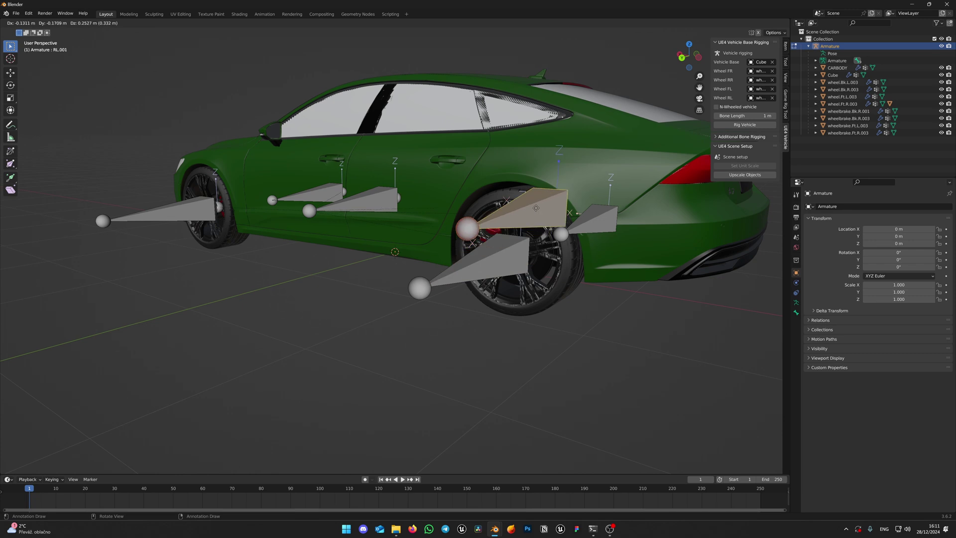
{"action": "right_click", "coordinate": [540, 194]}
{"action": "middle_click_drag", "start_coordinate": [257, 252], "coordinate": [349, 246]}
Expand the armature's bone hierarchy down to the Root children and rename the duplicated FL bone as CFL
{"action": "left_click", "coordinate": [816, 60]}
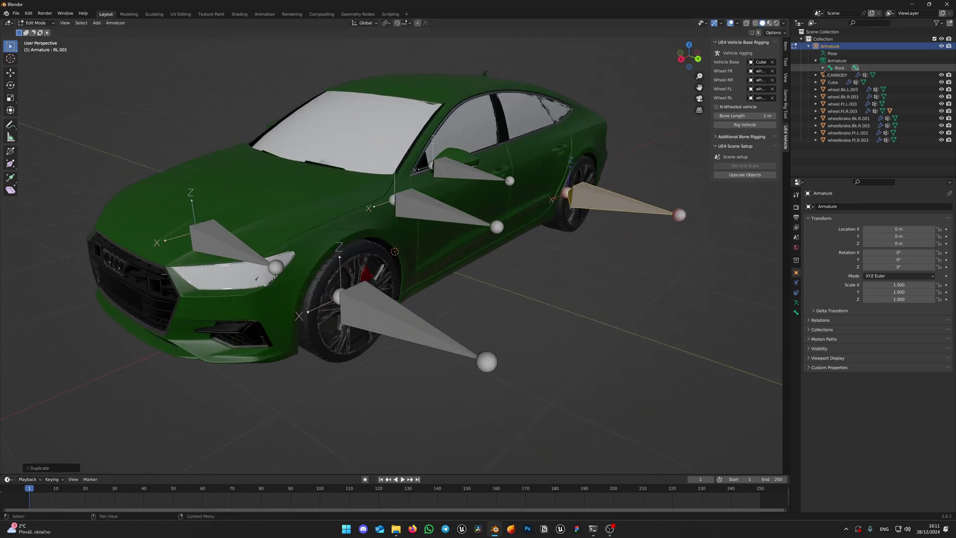
{"action": "left_click", "coordinate": [823, 67]}
{"action": "left_click", "coordinate": [849, 104]}
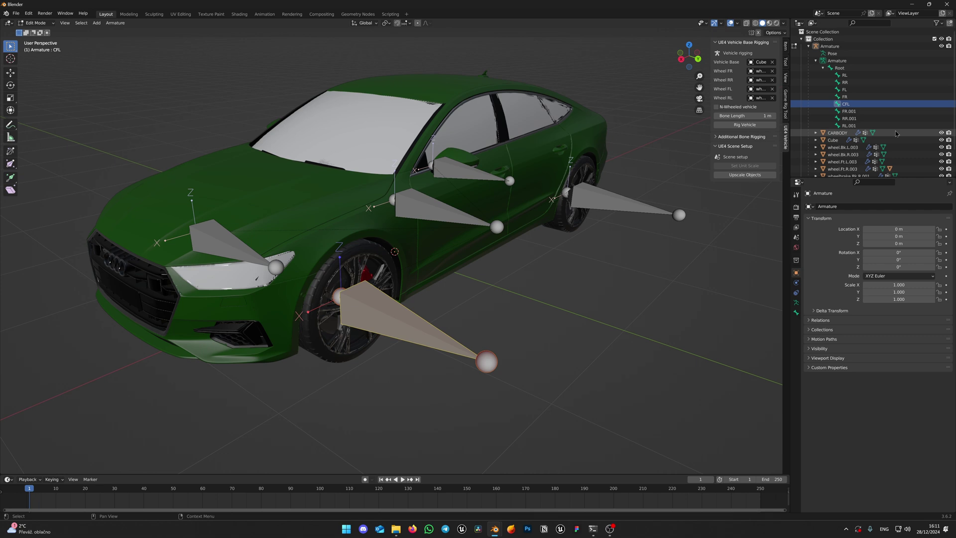
Rename the bone FR.001 as CFR
{"action": "left_click", "coordinate": [922, 112]}
{"action": "scroll", "coordinate": [928, 120], "scroll_direction": "down", "scroll_amount": 1}
{"action": "key", "text": "F2"}
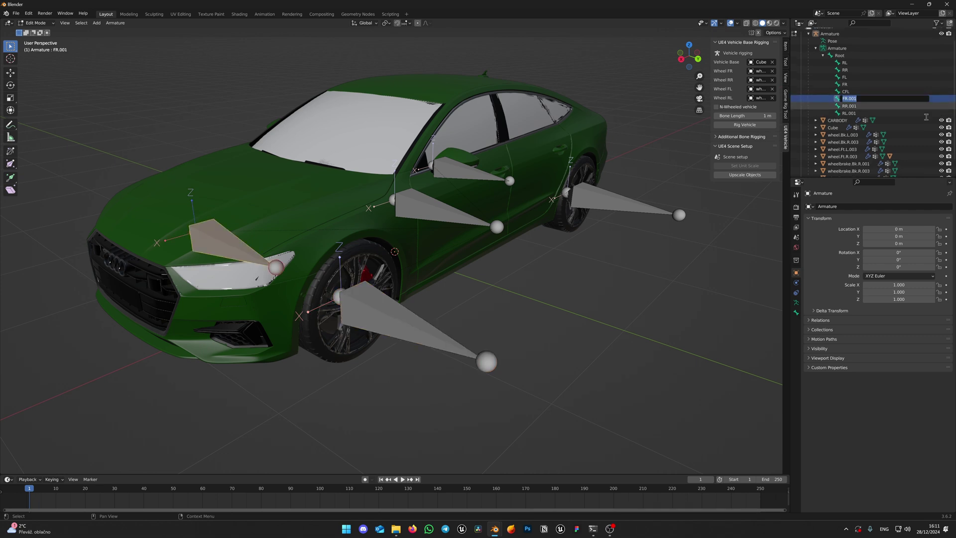
{"action": "type", "text": "CFR"}
{"action": "key", "text": "Return"}
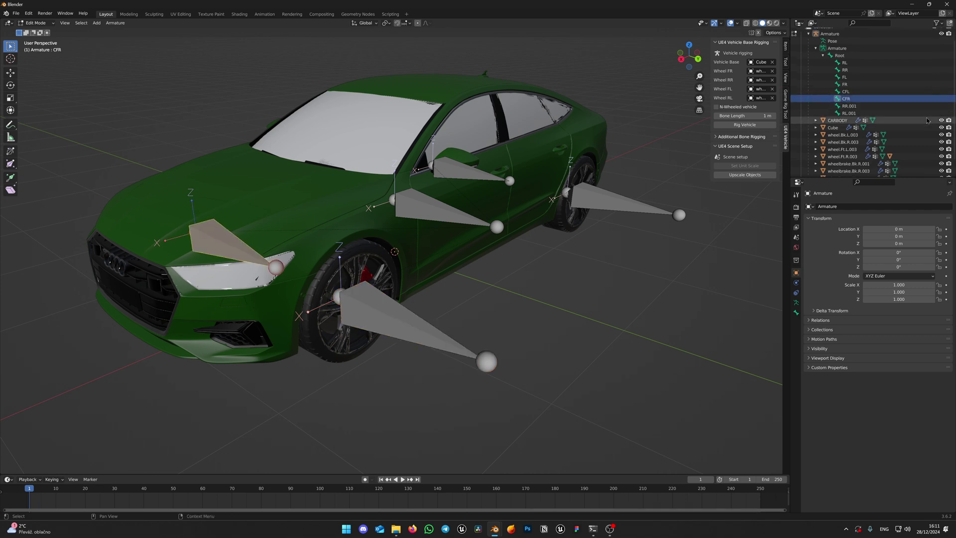
Rename the bone RR.001 as CRR and the bone RL.001 as CRL
{"action": "left_click", "coordinate": [900, 106]}
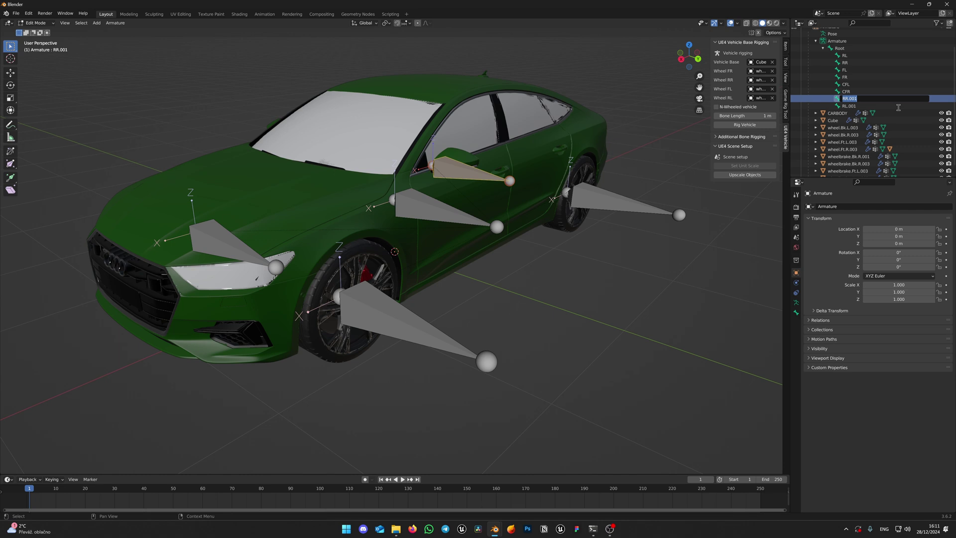
{"action": "key", "text": "Return"}
{"action": "left_click", "coordinate": [900, 106]}
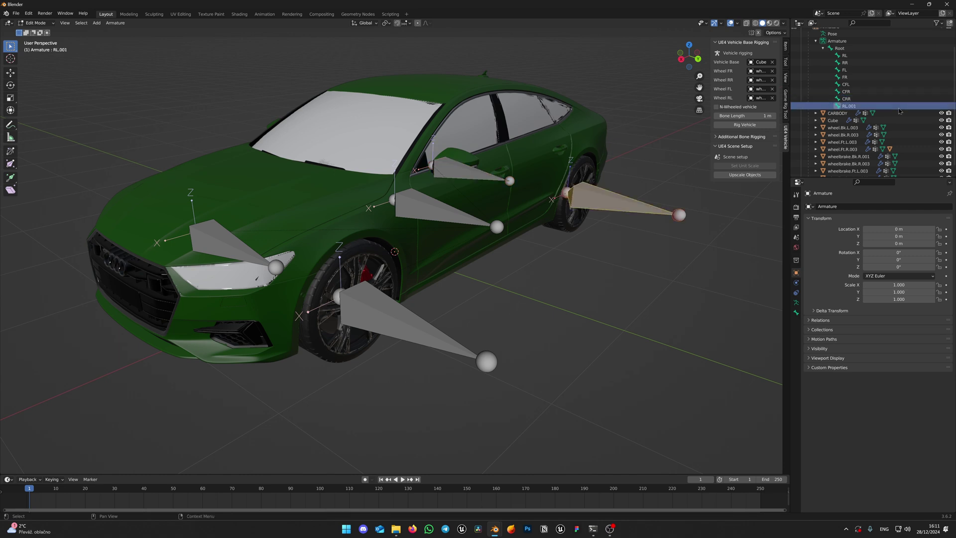
{"action": "key", "text": "F2"}
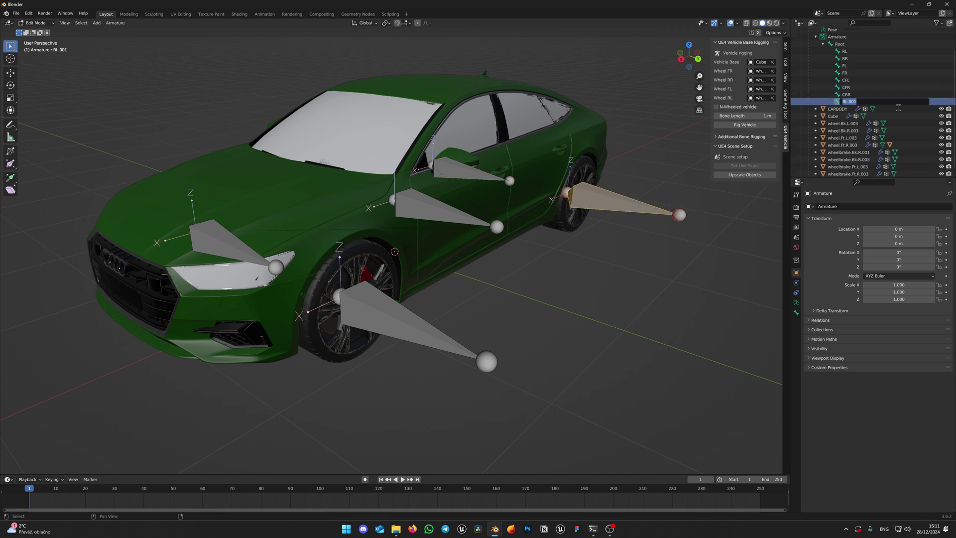
{"action": "key", "text": "Return"}
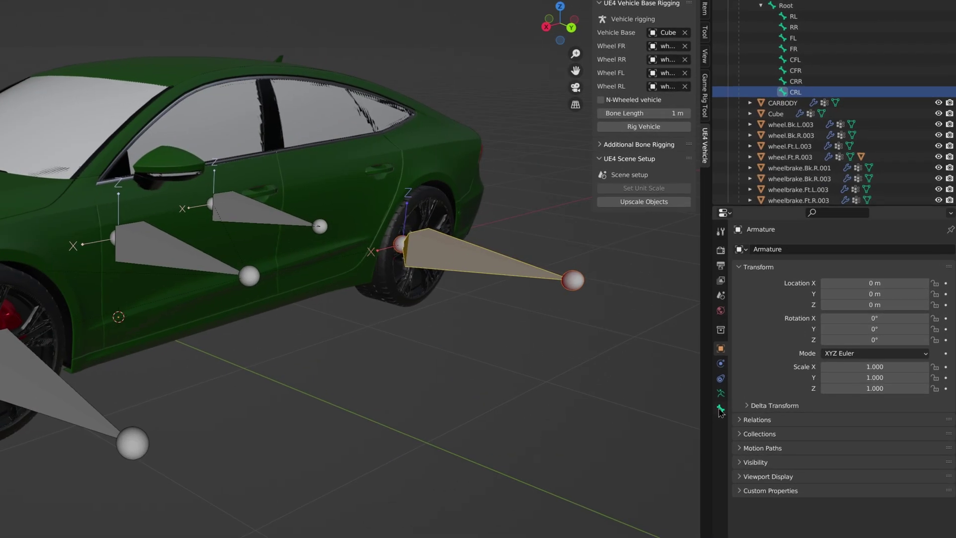
In the bone relations, set RL as the parent of CRL and FL as the parent of CFL
{"action": "left_click", "coordinate": [720, 408]}
{"action": "left_click", "coordinate": [749, 399]}
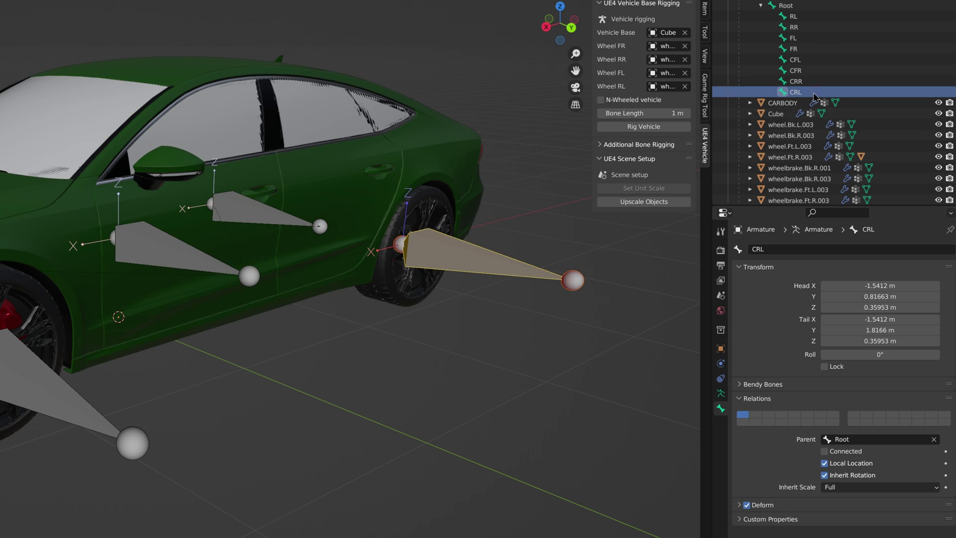
{"action": "left_click", "coordinate": [858, 439]}
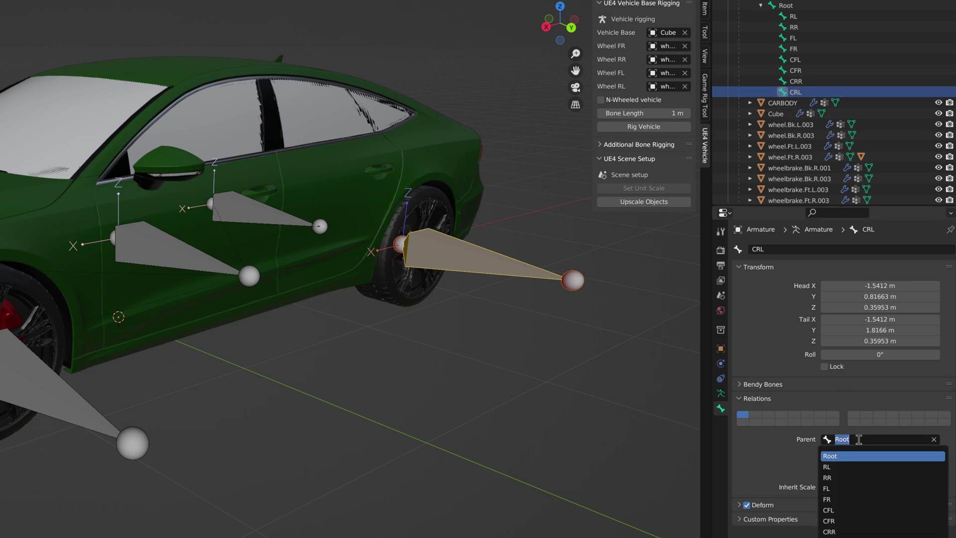
{"action": "left_click", "coordinate": [857, 467]}
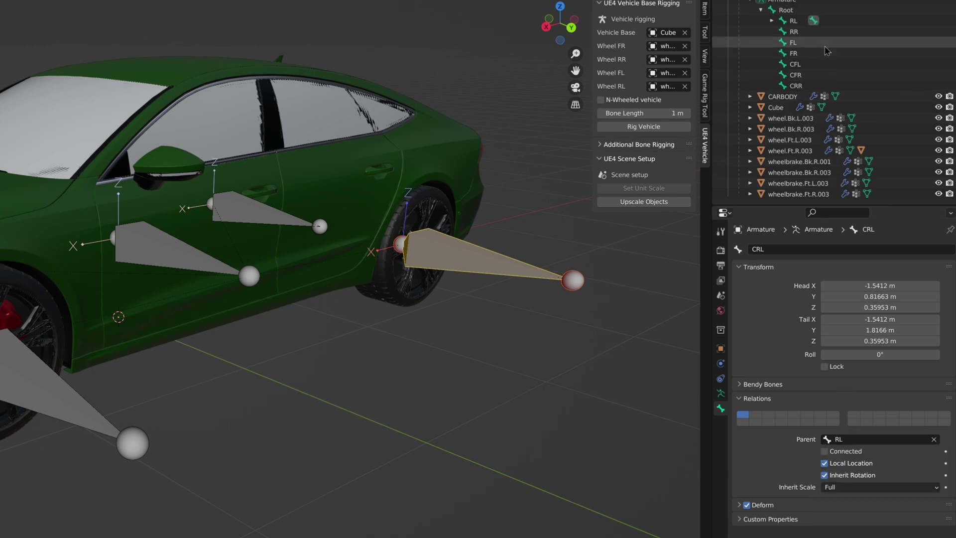
{"action": "left_click", "coordinate": [821, 65]}
{"action": "left_click", "coordinate": [862, 439]}
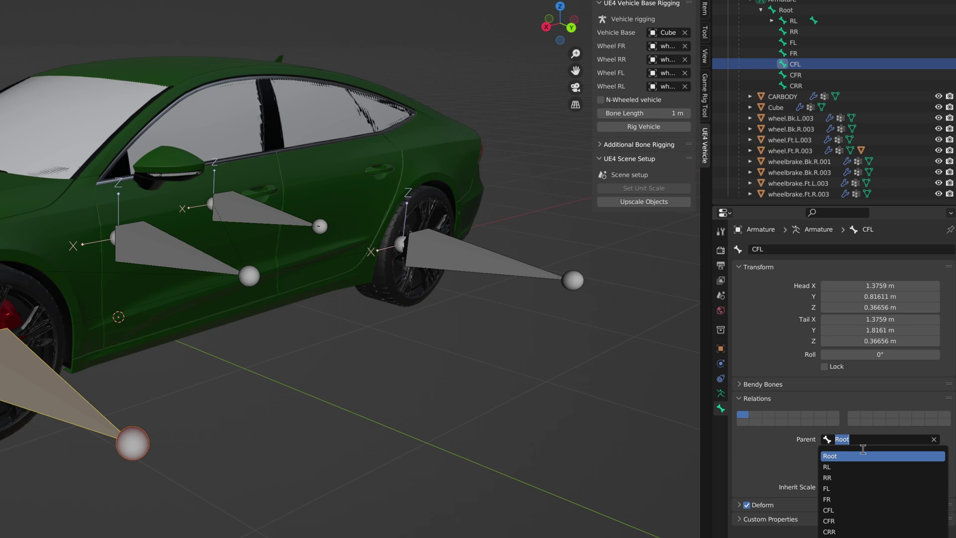
{"action": "left_click", "coordinate": [828, 489]}
Set FR as the parent of CFR and RR as the parent of CRR, and expand the wheel bones' hierarchy
{"action": "left_click", "coordinate": [795, 75]}
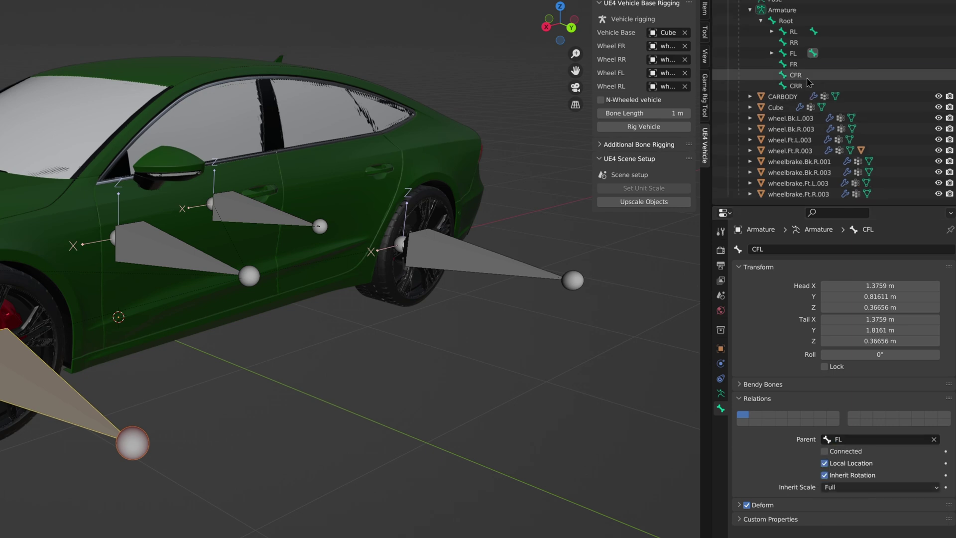
{"action": "left_click", "coordinate": [860, 440]}
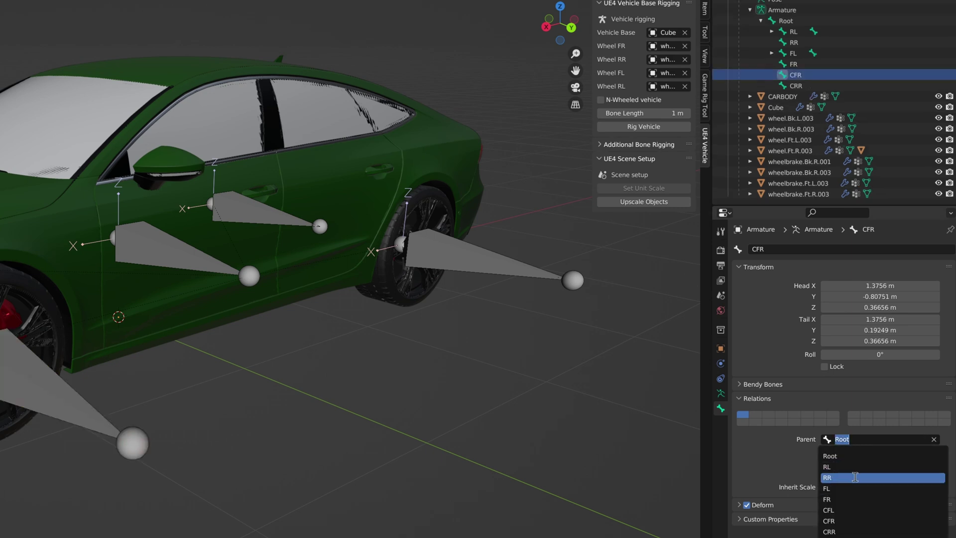
{"action": "left_click", "coordinate": [847, 499]}
{"action": "left_click", "coordinate": [797, 86]}
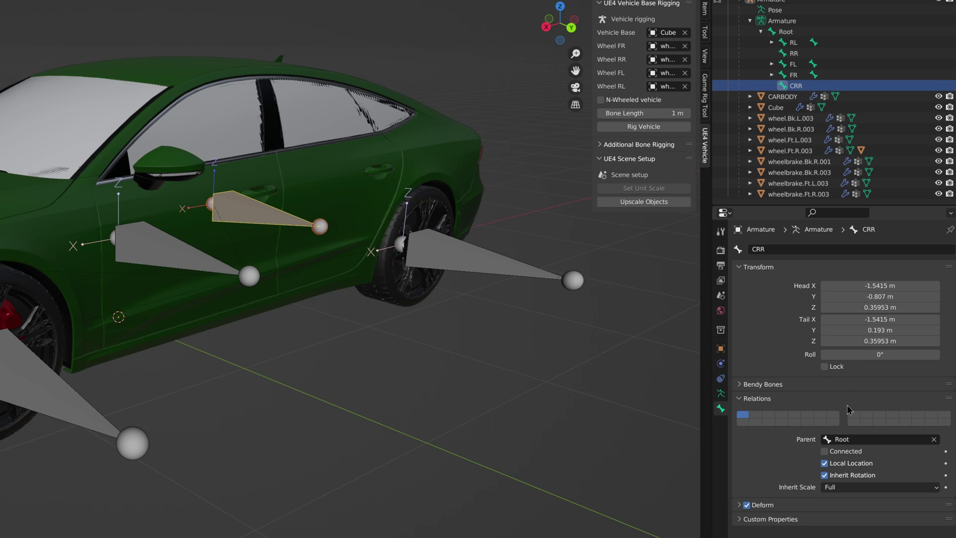
{"action": "left_click", "coordinate": [851, 439]}
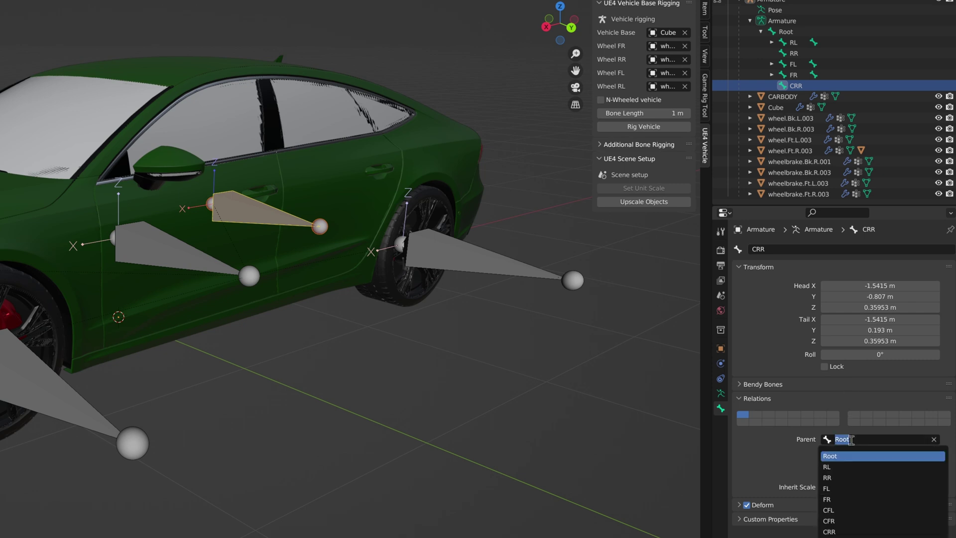
{"action": "left_click", "coordinate": [841, 479]}
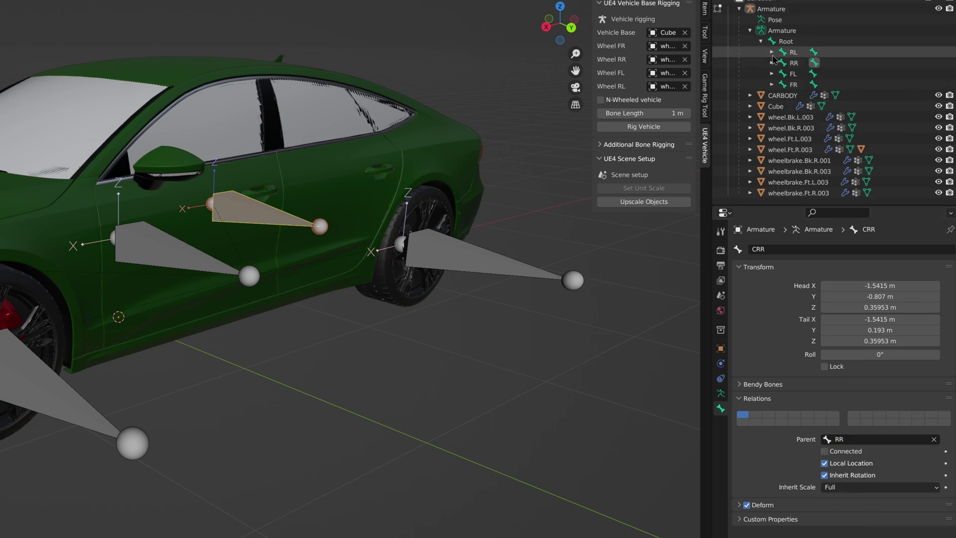
{"action": "left_click", "coordinate": [772, 95]}
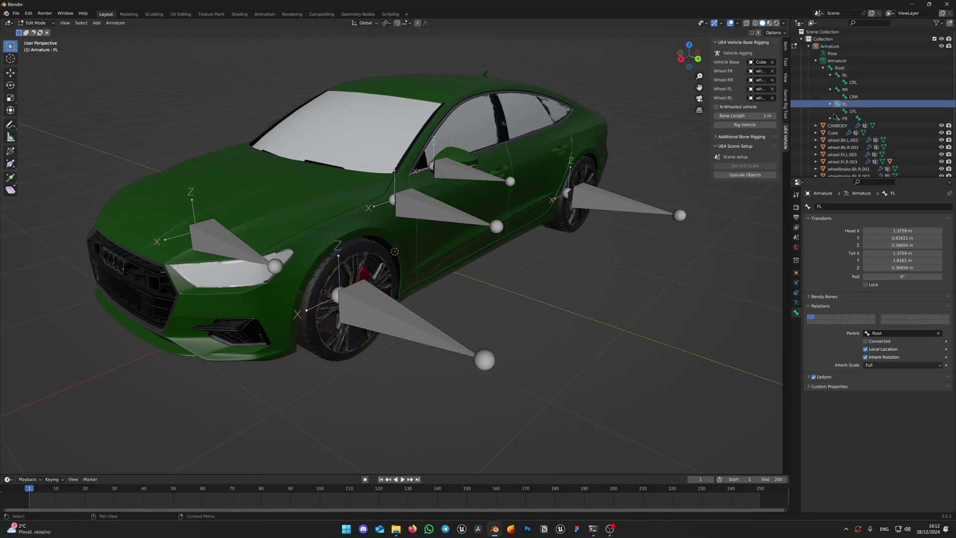
Duplicate the FL bone in place under Root and rename the copy as Body
{"action": "key", "text": "shift+d"}
{"action": "key", "text": "Escape"}
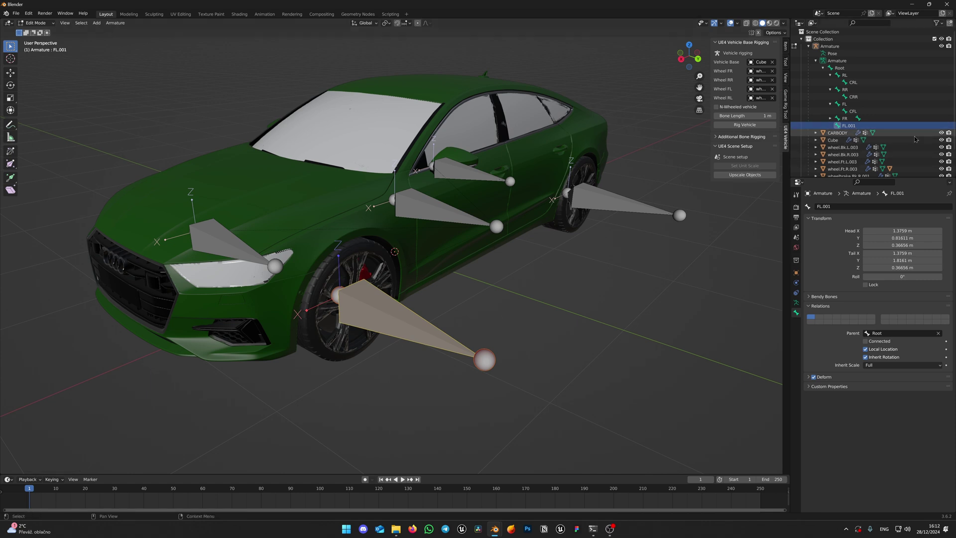
{"action": "scroll", "coordinate": [915, 139], "scroll_direction": "down", "scroll_amount": 2}
{"action": "key", "text": "F2"}
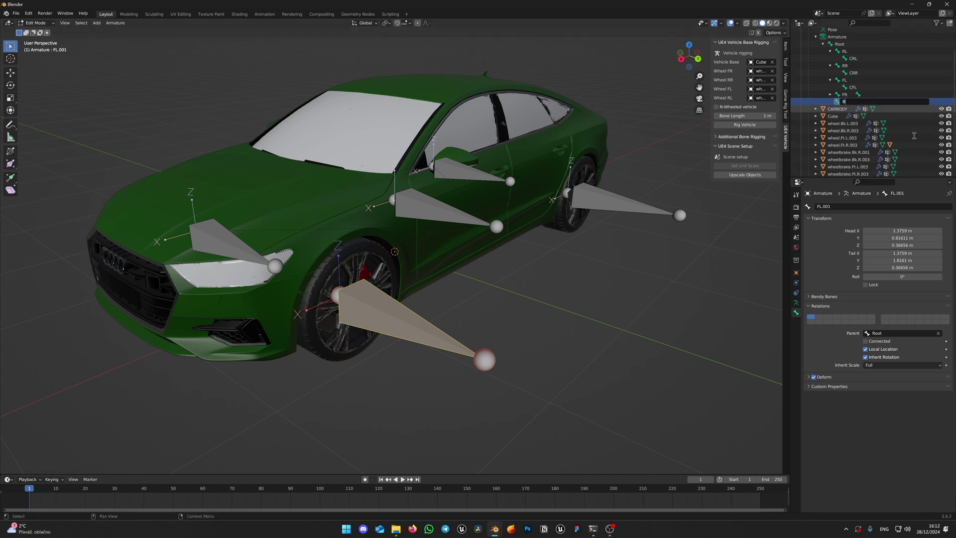
{"action": "key", "text": "Return"}
{"action": "middle_click_drag", "start_coordinate": [383, 222], "coordinate": [348, 219]}
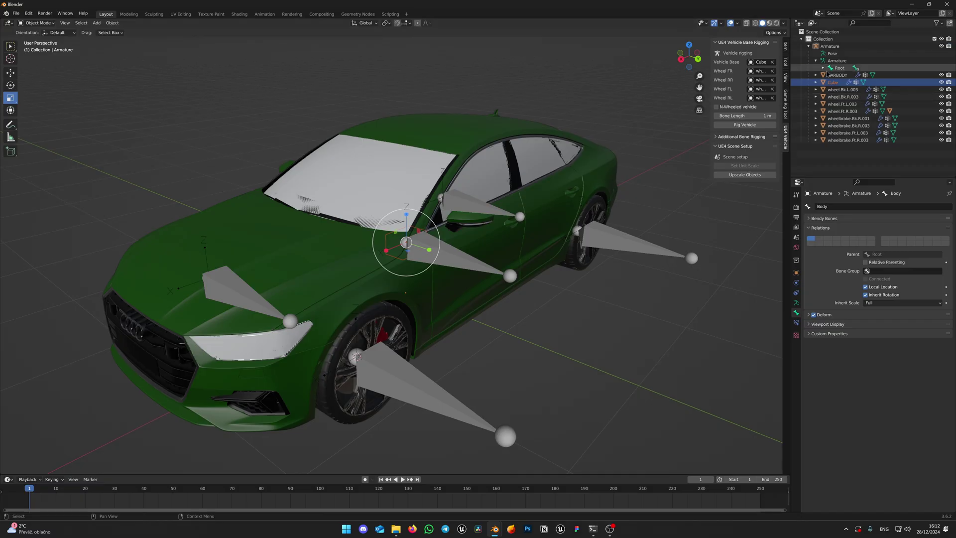
Snap the 3D cursor to the Cube object's position
{"action": "left_click", "coordinate": [834, 83]}
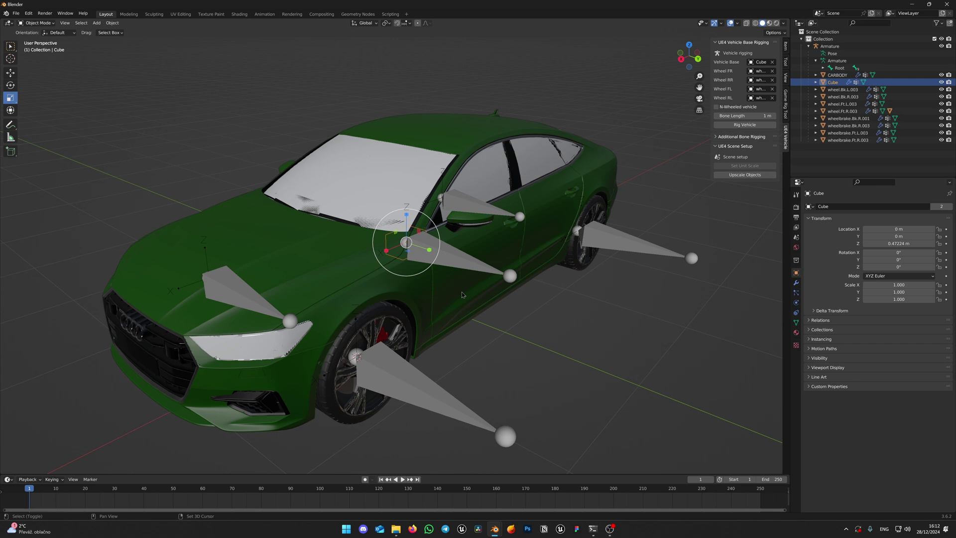
{"action": "key", "text": "shift+s"}
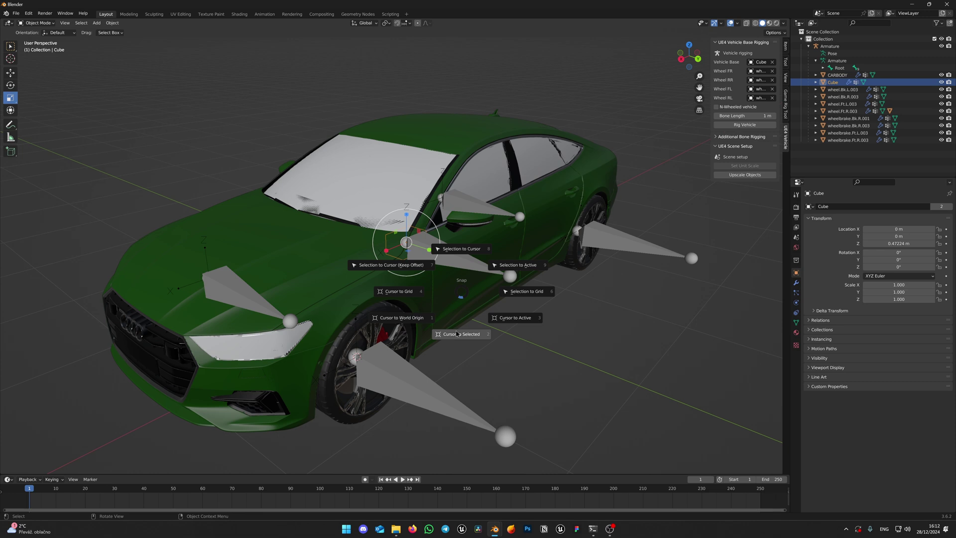
{"action": "left_click", "coordinate": [456, 334]}
In the armature's Edit Mode, snap the Body bone to the 3D cursor
{"action": "middle_click_drag", "start_coordinate": [456, 330], "coordinate": [450, 318]}
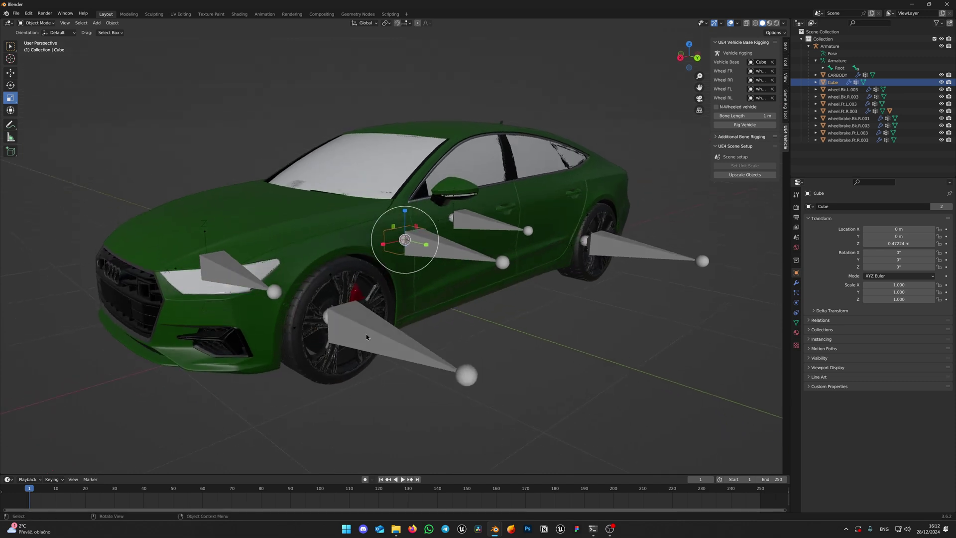
{"action": "left_click", "coordinate": [367, 335]}
{"action": "key", "text": "Tab"}
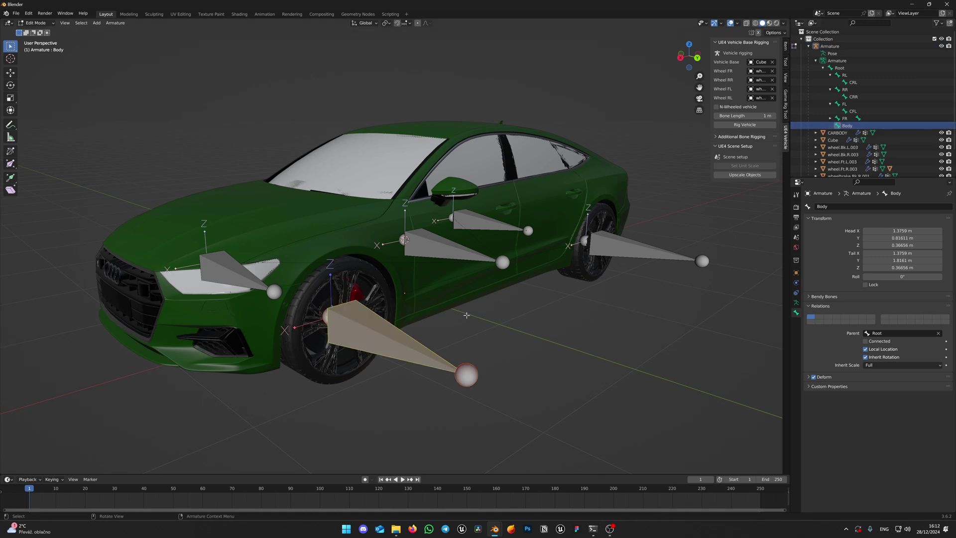
{"action": "key", "text": "shift+s"}
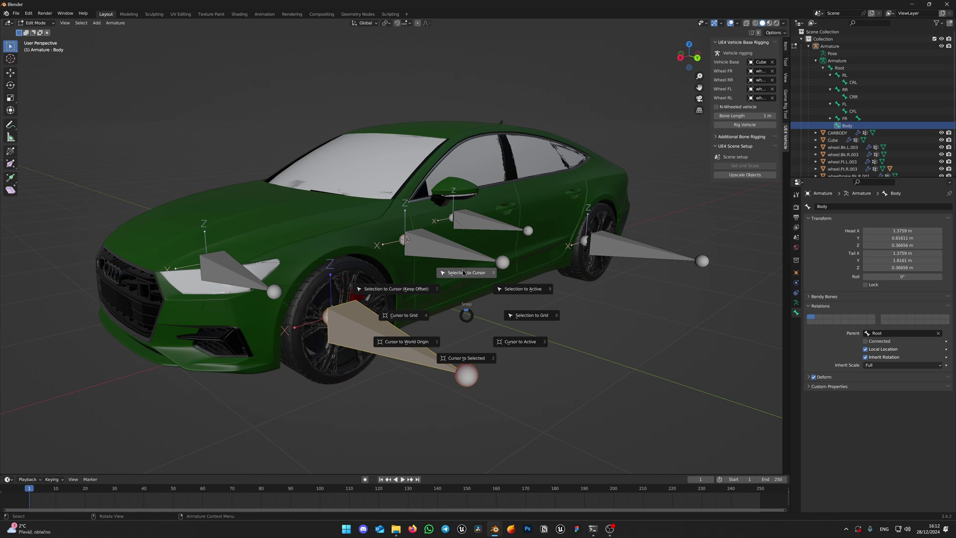
{"action": "left_click", "coordinate": [464, 272]}
{"action": "middle_click_drag", "start_coordinate": [463, 273], "coordinate": [573, 319]}
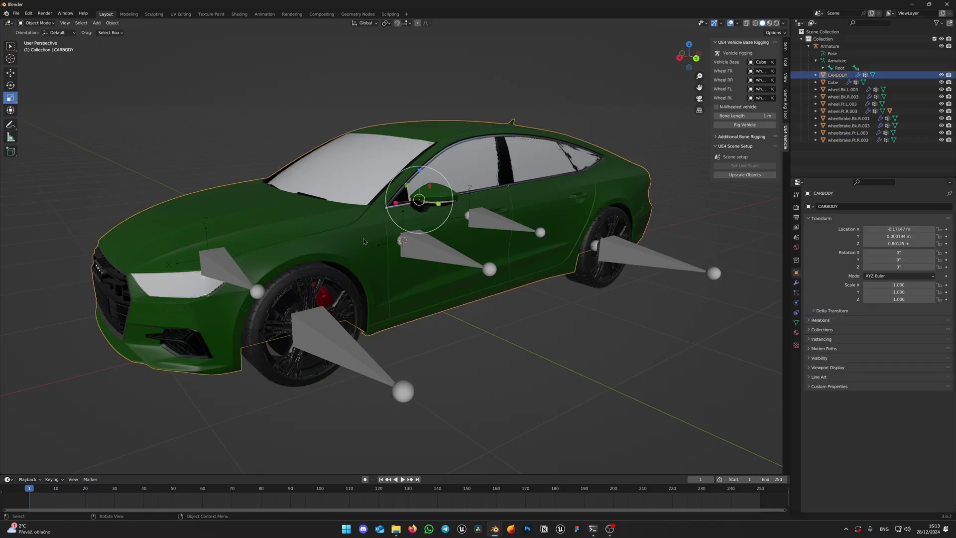
Add a vertex group named Body to the CARBODY mesh
{"action": "middle_click_drag", "start_coordinate": [347, 210], "coordinate": [389, 248]}
{"action": "key", "text": "Tab"}
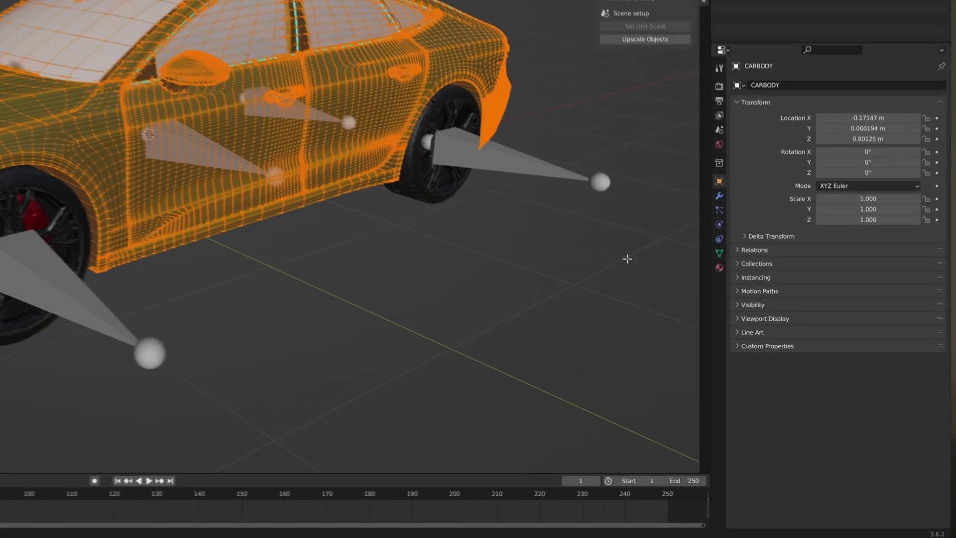
{"action": "left_click", "coordinate": [720, 252]}
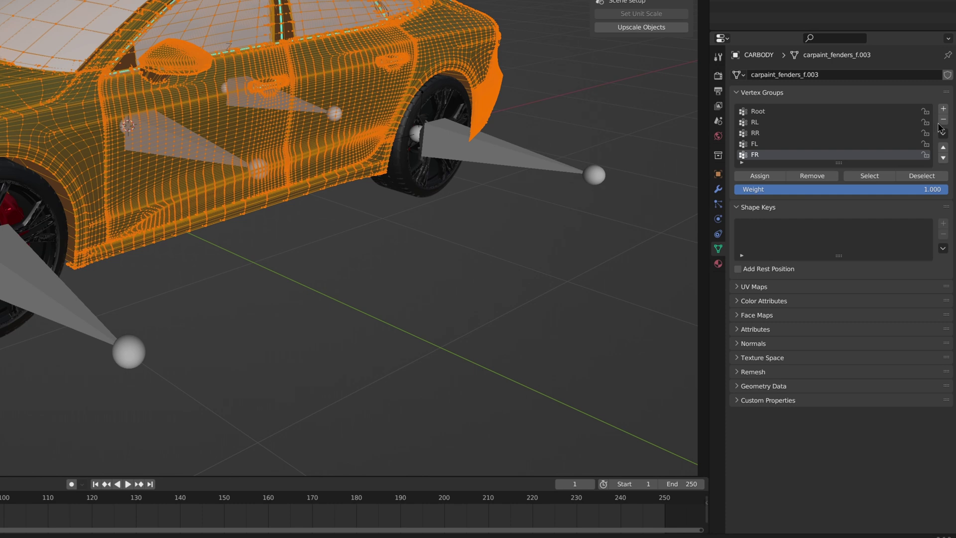
{"action": "left_click", "coordinate": [943, 109]}
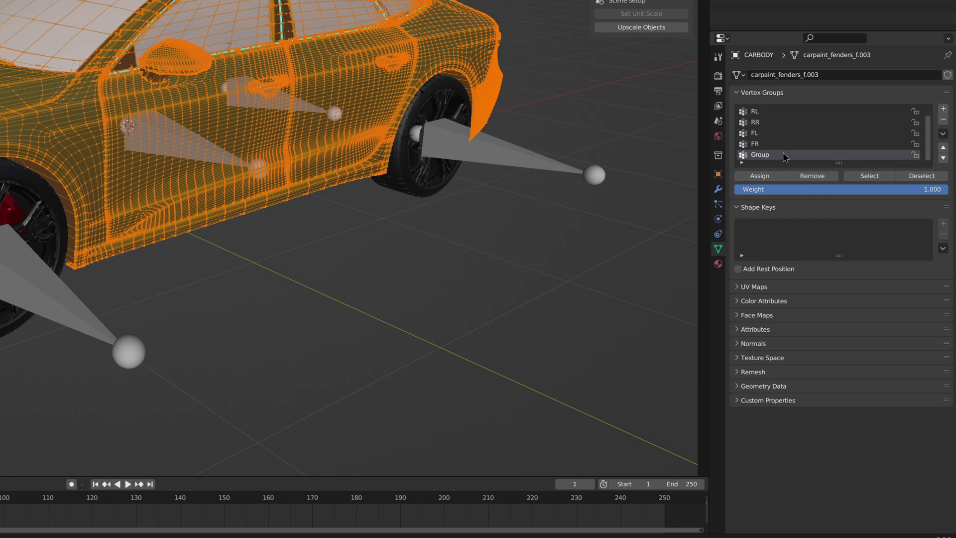
{"action": "key", "text": "F2"}
{"action": "key", "text": "Escape"}
{"action": "double_click", "coordinate": [773, 157]}
{"action": "type", "text": "Body"}
{"action": "key", "text": "Return"}
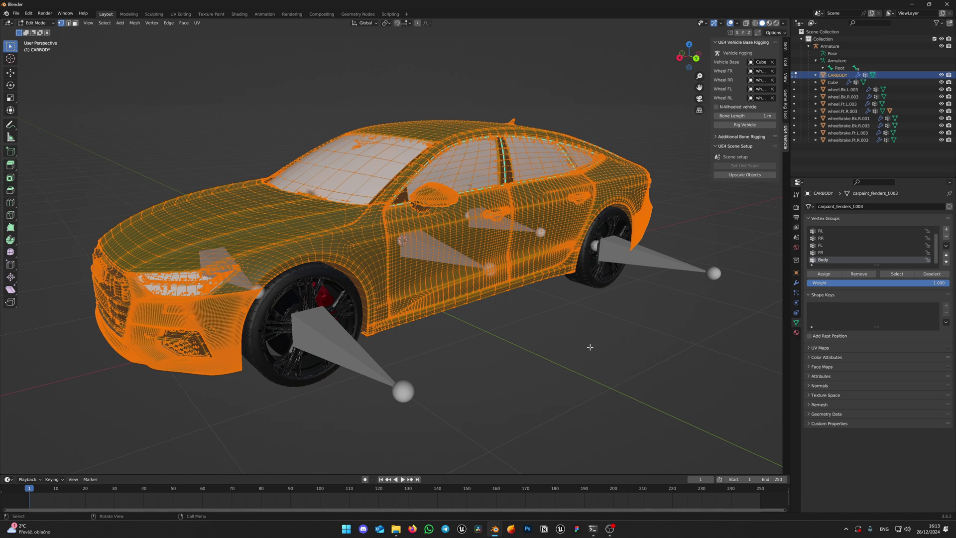
{"action": "key", "text": "Tab"}
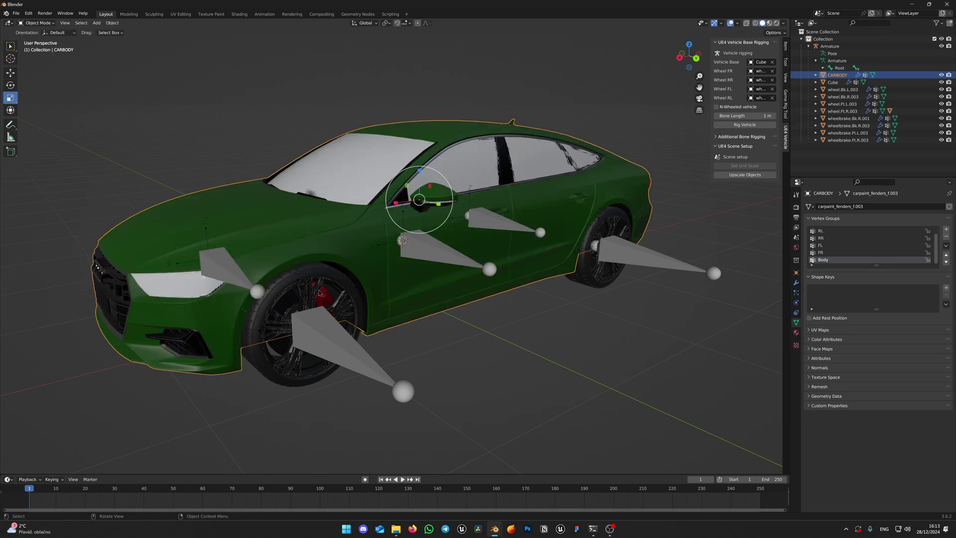
Add a vertex group named CFL to the front-left brake caliper and assign all its vertices to it
{"action": "middle_click_drag", "start_coordinate": [356, 317], "coordinate": [422, 301], "text": "shift"}
{"action": "scroll", "coordinate": [422, 305], "scroll_direction": "up", "scroll_amount": 3}
{"action": "left_click", "coordinate": [422, 307]}
{"action": "scroll", "coordinate": [434, 324], "scroll_direction": "down", "scroll_amount": 2}
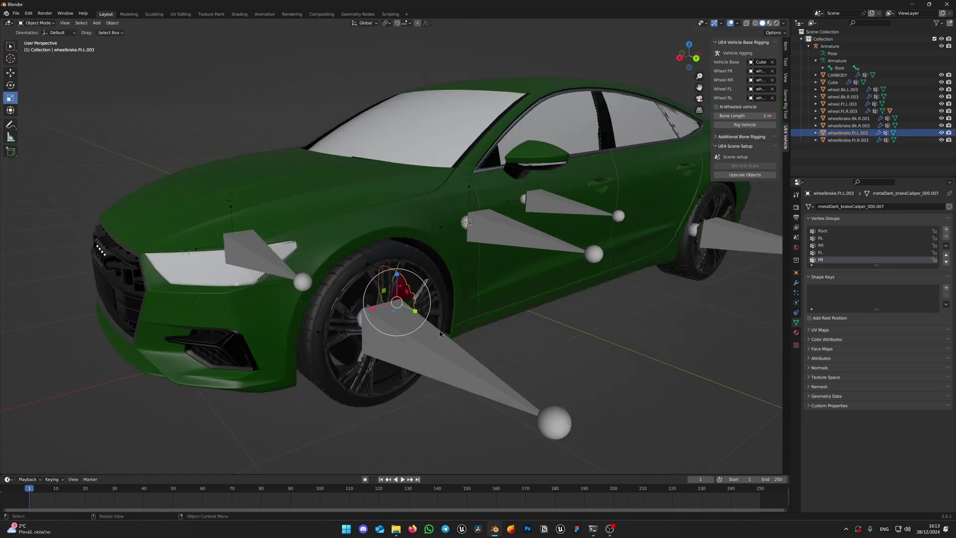
{"action": "scroll", "coordinate": [493, 324], "scroll_direction": "up", "scroll_amount": 4}
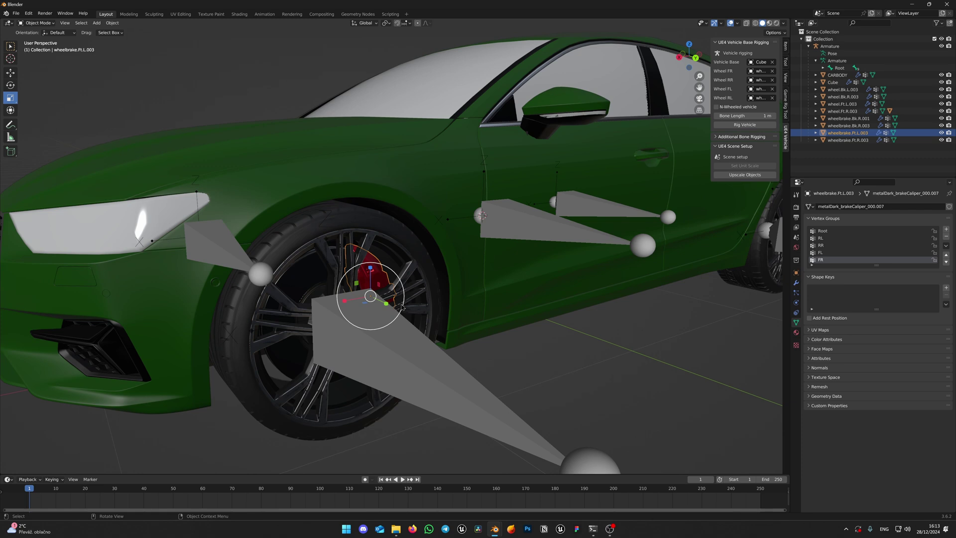
{"action": "key", "text": "Tab"}
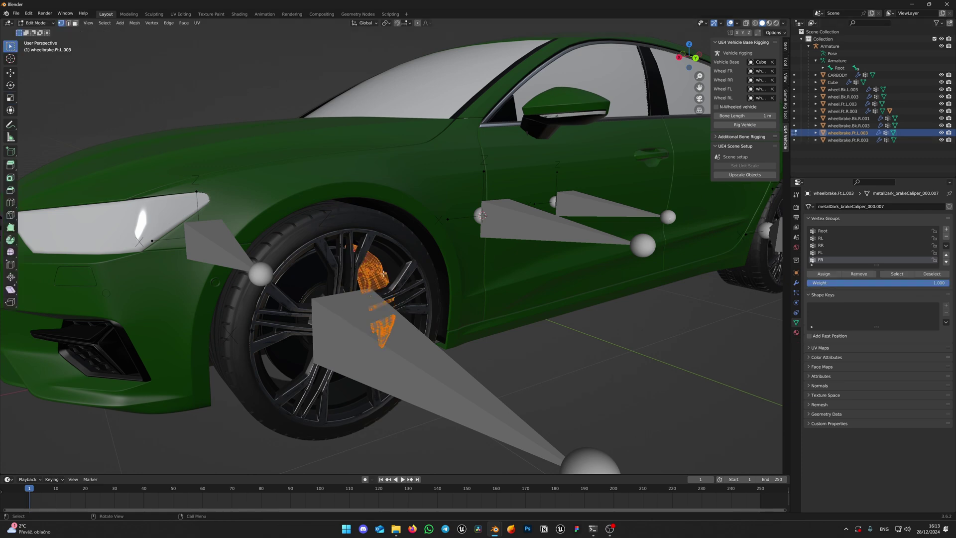
{"action": "left_click", "coordinate": [946, 230]}
{"action": "key", "text": "Return"}
{"action": "left_click", "coordinate": [826, 274]}
{"action": "key", "text": "Tab"}
Add a vertex group named CFR to the front-right brake caliper and assign all its vertices to it
{"action": "mouse_move", "coordinate": [449, 279]}
{"action": "middle_mouse_down"}
{"action": "mouse_move", "coordinate": [580, 267]}
{"action": "mouse_move", "coordinate": [452, 296]}
{"action": "middle_mouse_up"}
{"action": "scroll", "coordinate": [581, 267], "scroll_direction": "up", "scroll_amount": 2}
{"action": "left_click", "coordinate": [452, 296]}
{"action": "scroll", "coordinate": [473, 296], "scroll_direction": "up", "scroll_amount": 3}
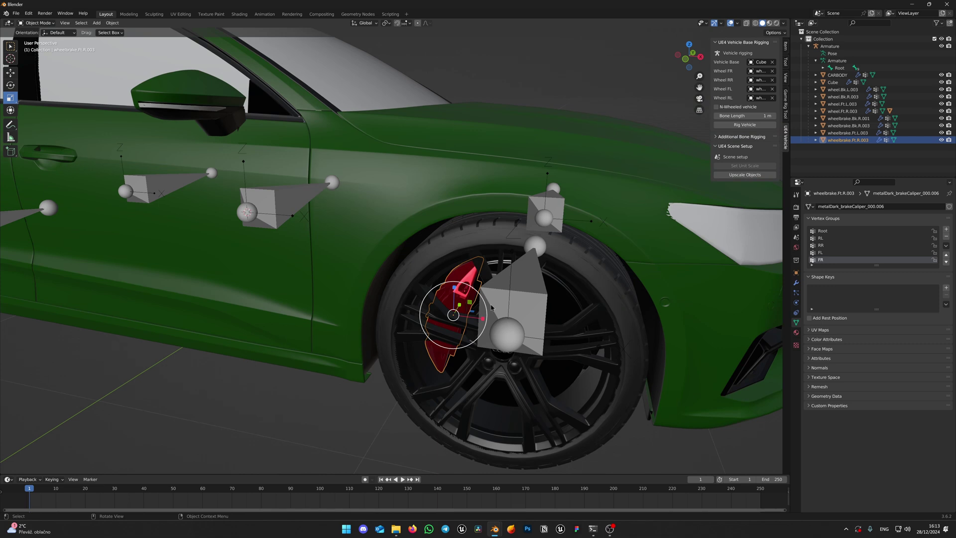
{"action": "key", "text": "Tab"}
{"action": "left_click", "coordinate": [947, 230]}
{"action": "double_click", "coordinate": [826, 260]}
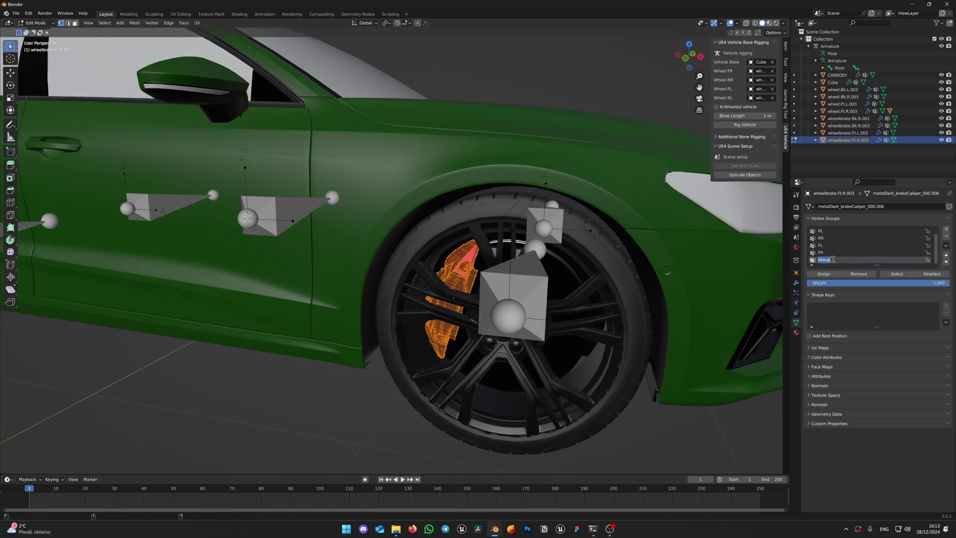
{"action": "key", "text": "Return"}
{"action": "middle_click_drag", "start_coordinate": [647, 298], "coordinate": [535, 307]}
{"action": "left_click", "coordinate": [824, 273]}
{"action": "key", "text": "Tab"}
Add a vertex group named CRR to the rear-right brake caliper and assign all its vertices to it
{"action": "middle_click_drag", "start_coordinate": [349, 284], "coordinate": [533, 301], "text": "shift"}
{"action": "scroll", "coordinate": [498, 294], "scroll_direction": "up", "scroll_amount": 3}
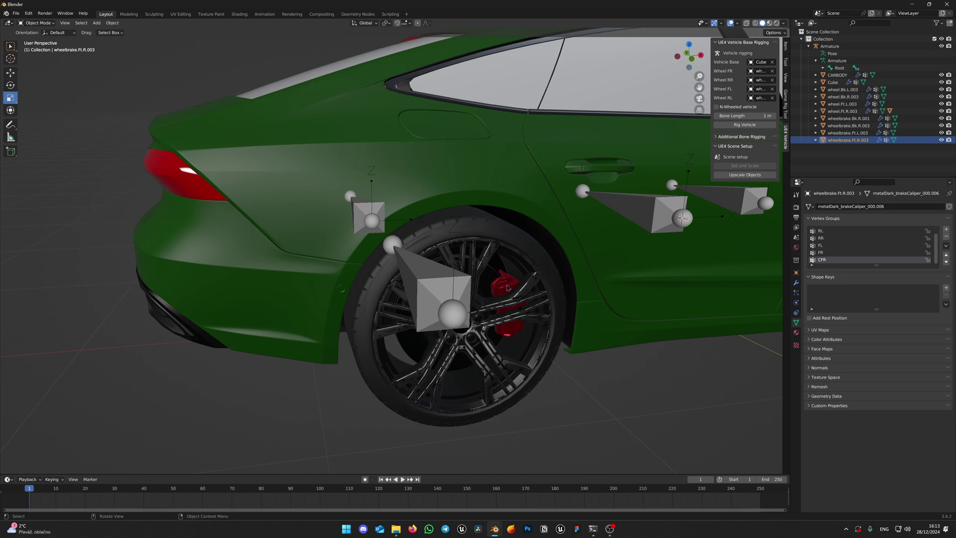
{"action": "left_click", "coordinate": [504, 290]}
{"action": "middle_click_drag", "start_coordinate": [629, 324], "coordinate": [563, 308]}
{"action": "key", "text": "Tab"}
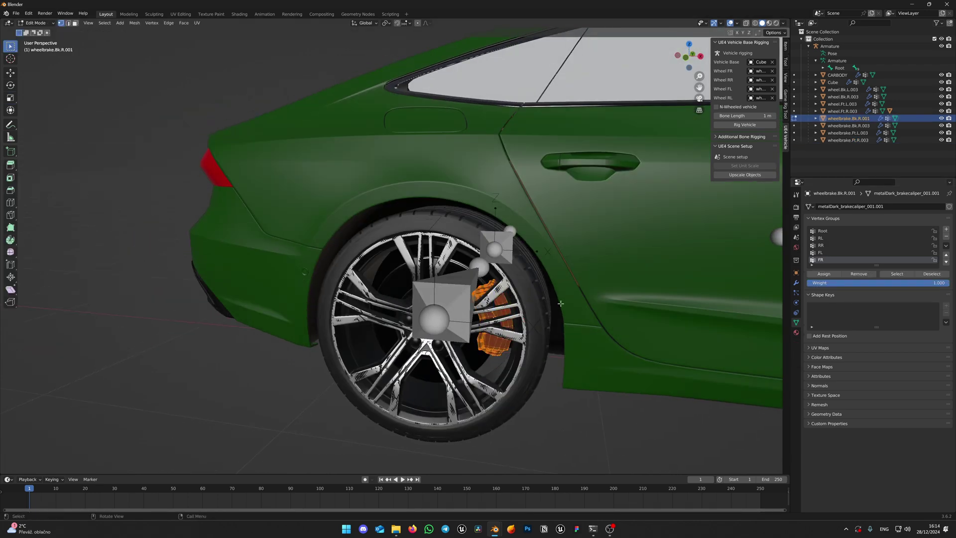
{"action": "left_click", "coordinate": [946, 229]}
{"action": "double_click", "coordinate": [835, 261]}
{"action": "type", "text": "CRR"}
{"action": "left_click", "coordinate": [823, 274]}
{"action": "key", "text": "Tab"}
Add a vertex group named CRL to the rear-left brake caliper and assign all its vertices to it
{"action": "middle_click_drag", "start_coordinate": [224, 297], "coordinate": [722, 344]}
{"action": "scroll", "coordinate": [356, 295], "scroll_direction": "down", "scroll_amount": 1}
{"action": "left_click", "coordinate": [336, 282]}
{"action": "middle_click_drag", "start_coordinate": [349, 304], "coordinate": [391, 295]}
{"action": "key", "text": "Tab"}
{"action": "left_click", "coordinate": [947, 229]}
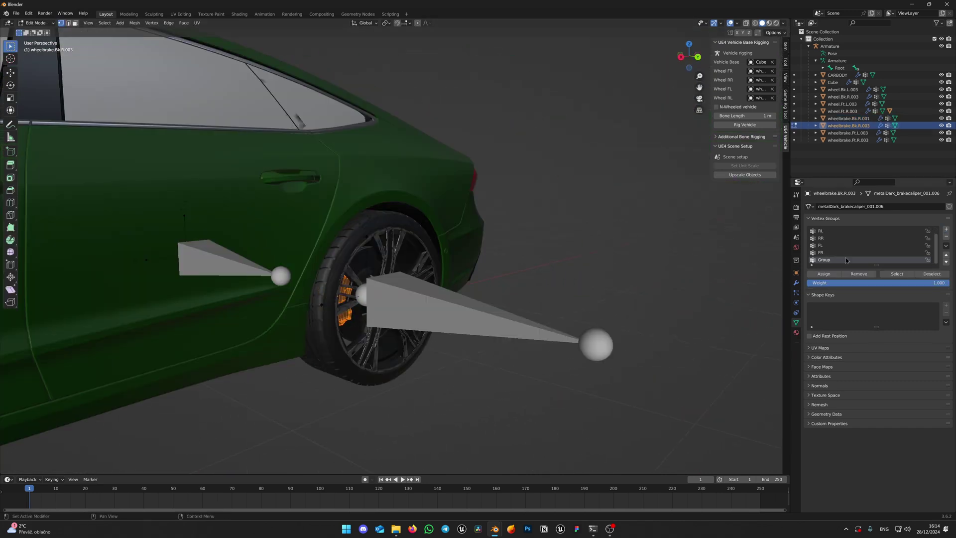
{"action": "double_click", "coordinate": [846, 260]}
{"action": "type", "text": "CRL"}
{"action": "key", "text": "Return"}
{"action": "left_click", "coordinate": [824, 274]}
{"action": "key", "text": "Tab"}
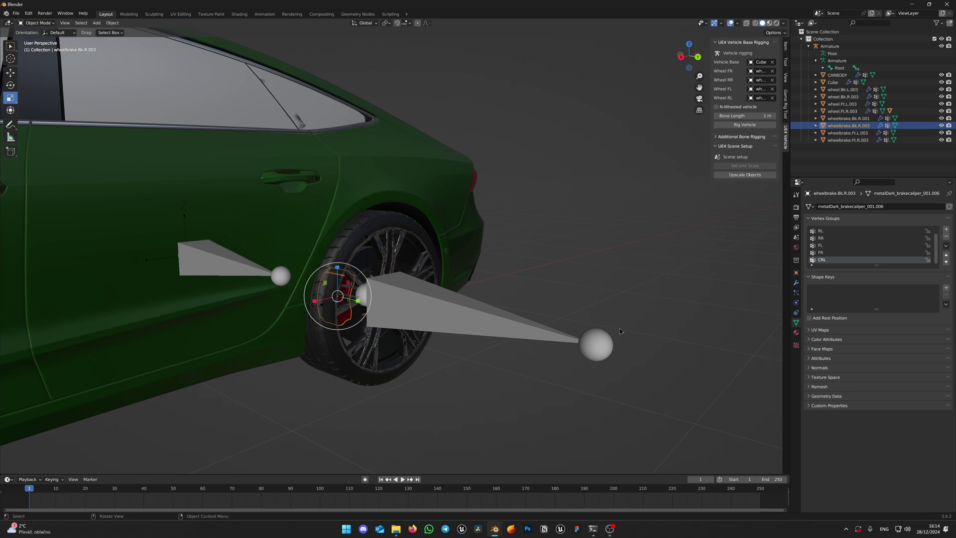
Check that the brake calipers each have an Armature modifier targeting the Armature object
{"action": "middle_click_drag", "start_coordinate": [619, 331], "coordinate": [568, 322]}
{"action": "scroll", "coordinate": [568, 323], "scroll_direction": "down", "scroll_amount": 1}
{"action": "middle_click_drag", "start_coordinate": [178, 320], "coordinate": [461, 293], "text": "shift"}
{"action": "middle_click_drag", "start_coordinate": [294, 313], "coordinate": [316, 314]}
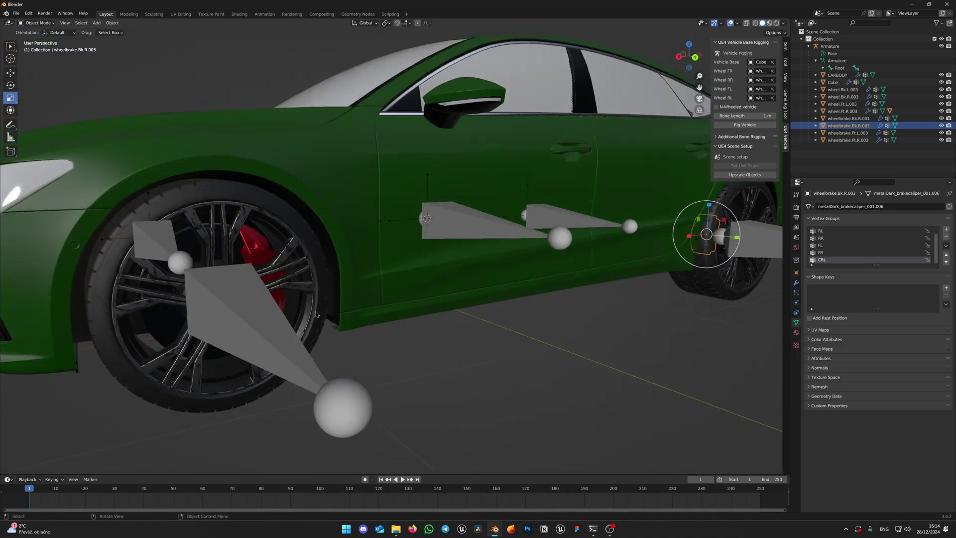
{"action": "scroll", "coordinate": [494, 314], "scroll_direction": "down", "scroll_amount": 3}
{"action": "middle_click_drag", "start_coordinate": [494, 315], "coordinate": [497, 328]}
{"action": "scroll", "coordinate": [464, 310], "scroll_direction": "up", "scroll_amount": 2}
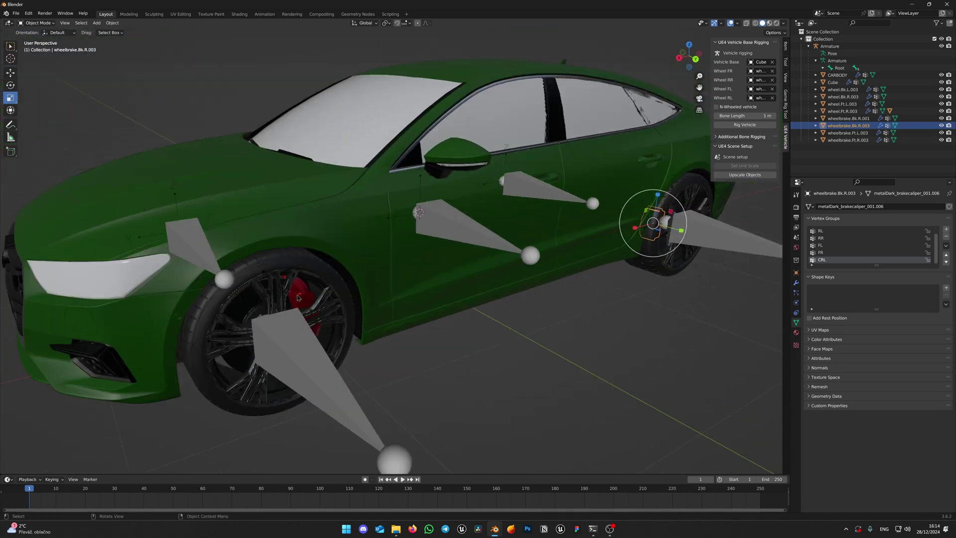
{"action": "left_click", "coordinate": [298, 297]}
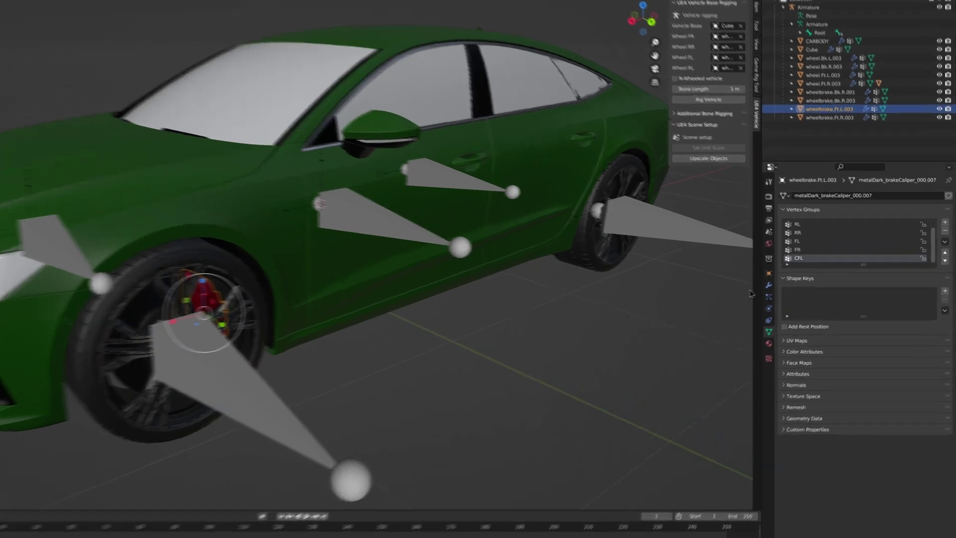
{"action": "left_click", "coordinate": [796, 283]}
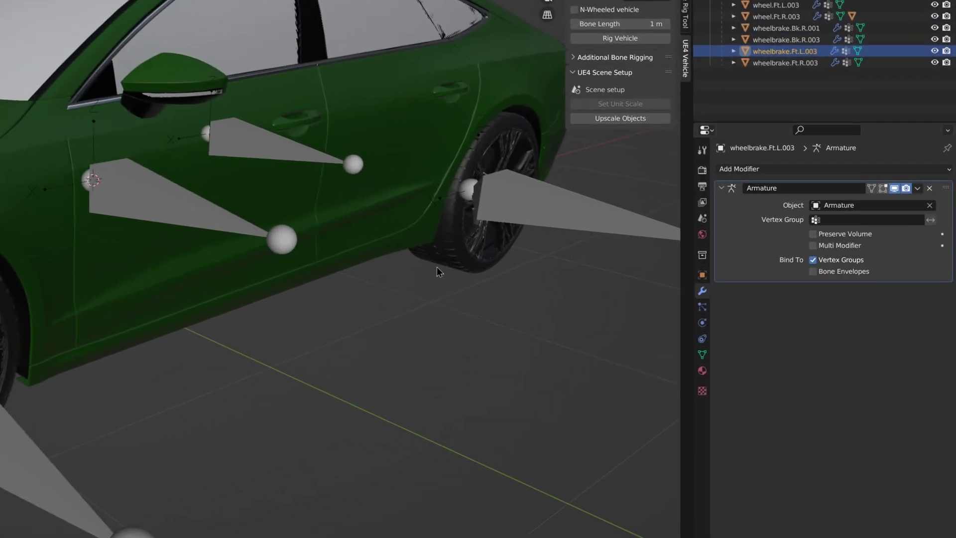
{"action": "middle_click_drag", "start_coordinate": [441, 265], "coordinate": [125, 321], "text": "shift"}
{"action": "left_click", "coordinate": [275, 240]}
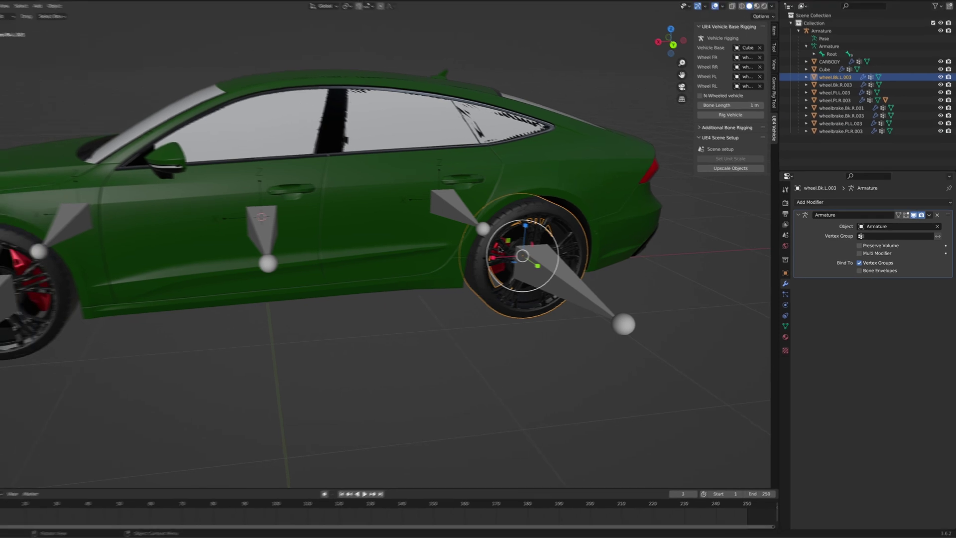
{"action": "left_click", "coordinate": [499, 248]}
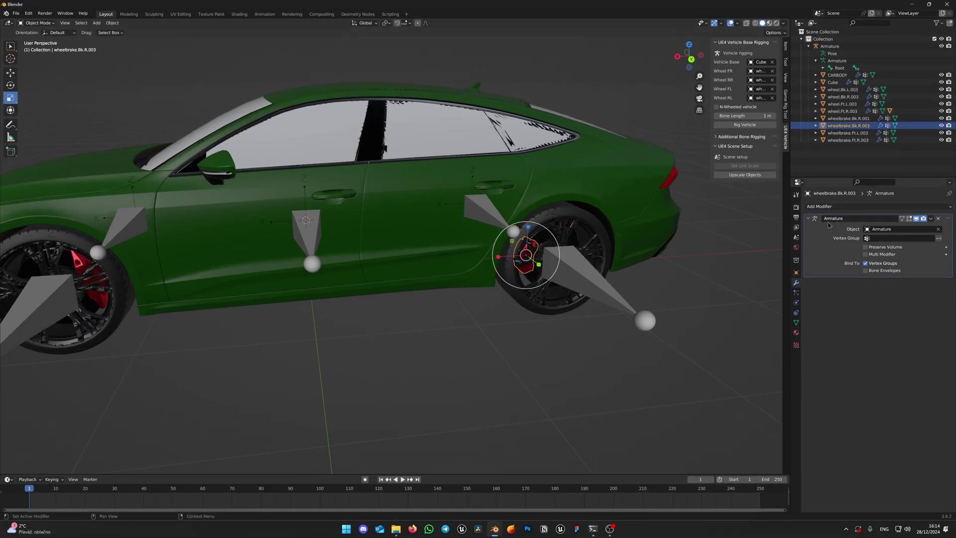
{"action": "middle_click_drag", "start_coordinate": [309, 279], "coordinate": [523, 277]}
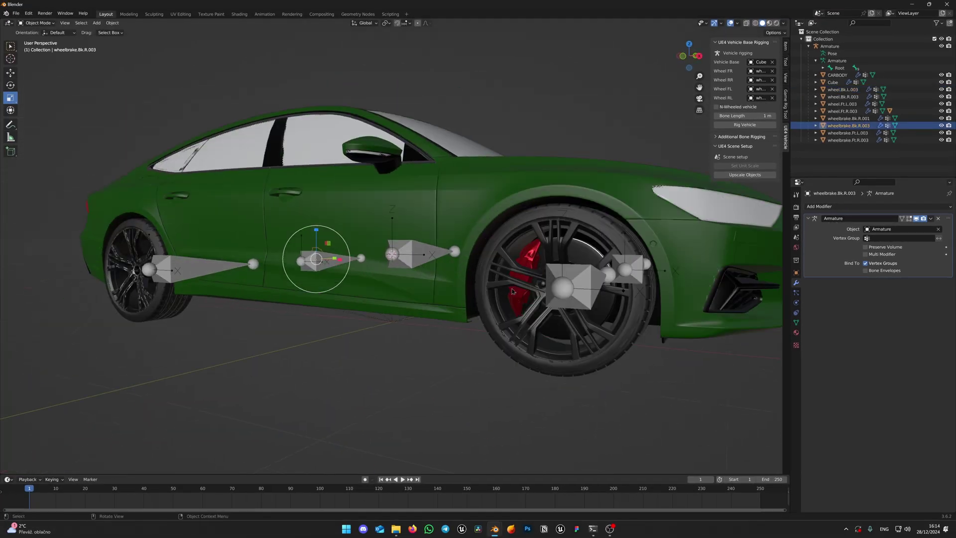
{"action": "left_click", "coordinate": [526, 271]}
{"action": "middle_click_drag", "start_coordinate": [229, 309], "coordinate": [498, 294]}
{"action": "left_click", "coordinate": [528, 288]}
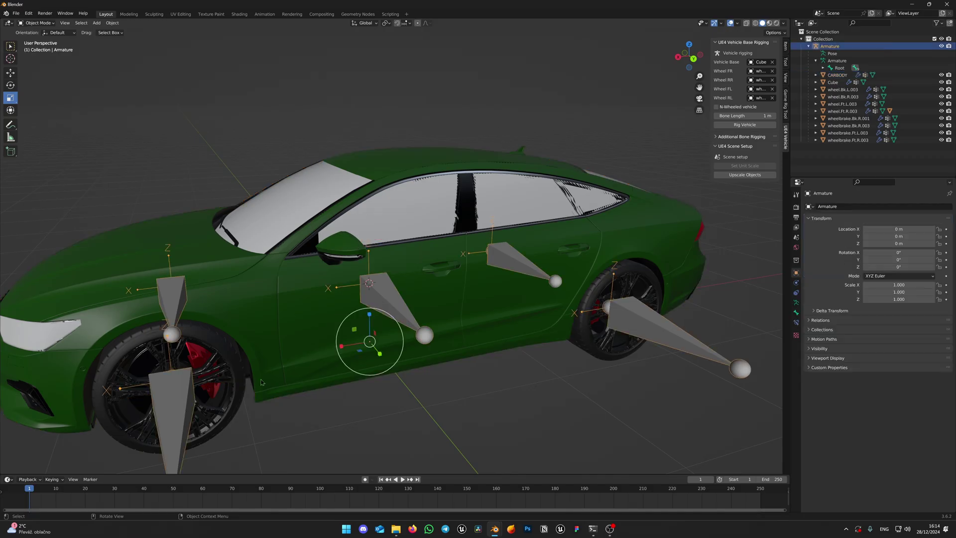
Switch the armature to Pose Mode and test the Body bone by moving it vertically
{"action": "scroll", "coordinate": [260, 383], "scroll_direction": "down", "scroll_amount": 2}
{"action": "scroll", "coordinate": [280, 370], "scroll_direction": "down", "scroll_amount": 2}
{"action": "left_click", "coordinate": [37, 23]}
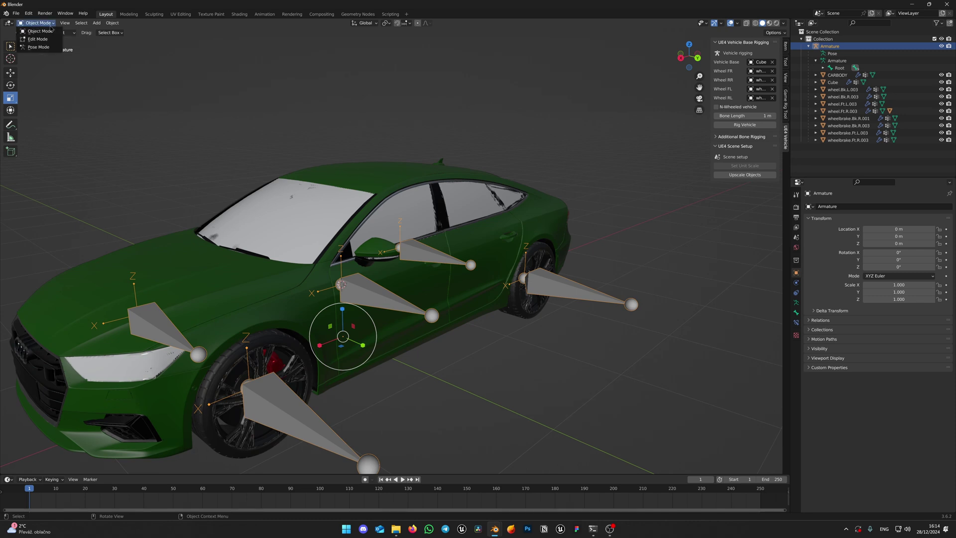
{"action": "left_click", "coordinate": [37, 49]}
{"action": "left_click", "coordinate": [847, 97]}
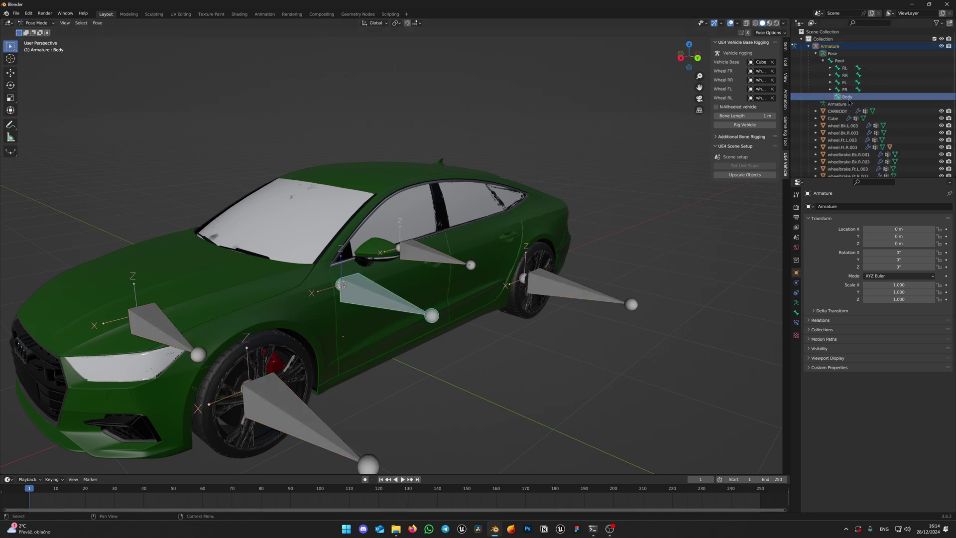
{"action": "left_click", "coordinate": [11, 73]}
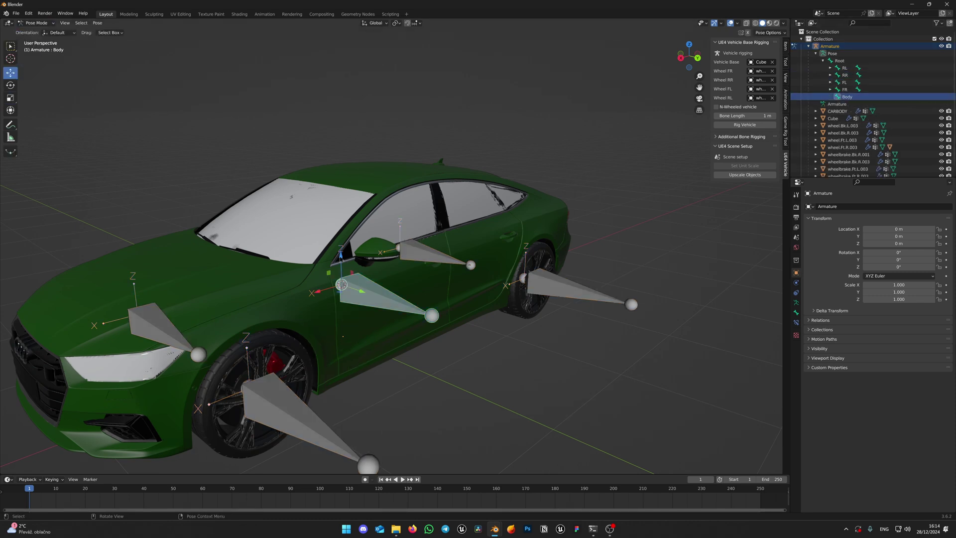
{"action": "left_click_drag", "start_coordinate": [340, 256], "coordinate": [382, 354]}
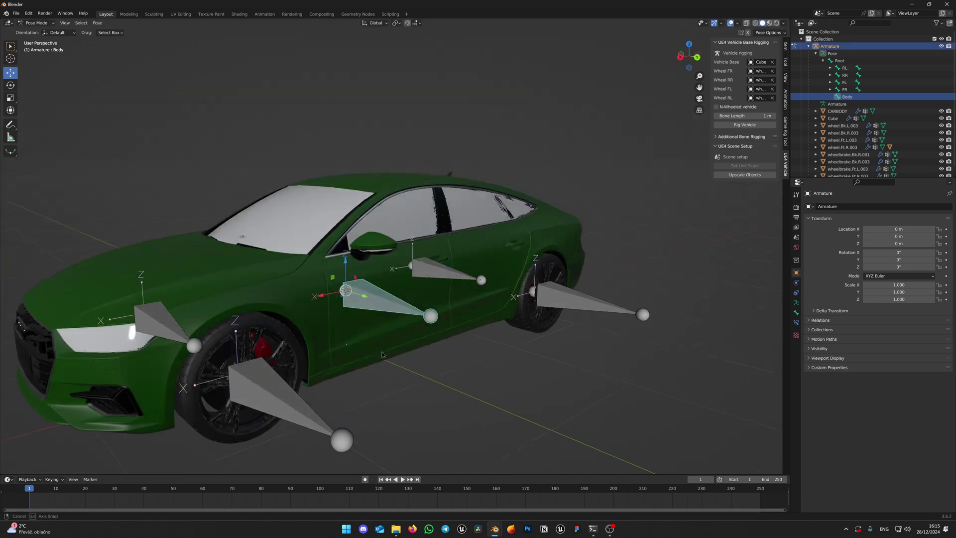
Test the CFR bone by moving it upward in Pose Mode, and cancel the move
{"action": "left_click", "coordinate": [831, 89]}
{"action": "middle_click_drag", "start_coordinate": [382, 355], "coordinate": [468, 324]}
{"action": "left_click", "coordinate": [853, 96]}
{"action": "left_click_drag", "start_coordinate": [439, 342], "coordinate": [440, 139]}
{"action": "right_click", "coordinate": [439, 139]}
Test the CFL bone by moving it upward in Pose Mode, and undo the move
{"action": "middle_click_drag", "start_coordinate": [102, 368], "coordinate": [181, 377]}
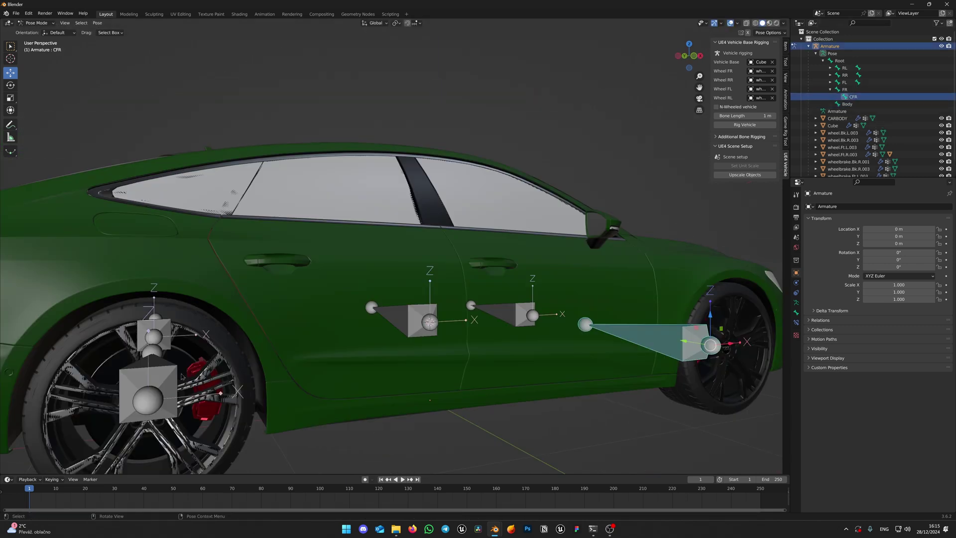
{"action": "left_click", "coordinate": [830, 82]}
{"action": "left_click", "coordinate": [853, 90]}
{"action": "middle_click_drag", "start_coordinate": [603, 254], "coordinate": [440, 274]}
{"action": "left_click_drag", "start_coordinate": [297, 332], "coordinate": [293, 180]}
{"action": "middle_click_drag", "start_coordinate": [513, 344], "coordinate": [349, 344]}
{"action": "key", "text": "ctrl+z"}
Expand the RR and RL bones, test the CRL bone by moving it upward, and undo the move
{"action": "left_click", "coordinate": [830, 75]}
{"action": "left_click", "coordinate": [830, 68]}
{"action": "left_click", "coordinate": [853, 75]}
{"action": "left_click_drag", "start_coordinate": [637, 344], "coordinate": [638, 162]}
{"action": "middle_click_drag", "start_coordinate": [657, 265], "coordinate": [448, 279]}
{"action": "key", "text": "ctrl+z"}
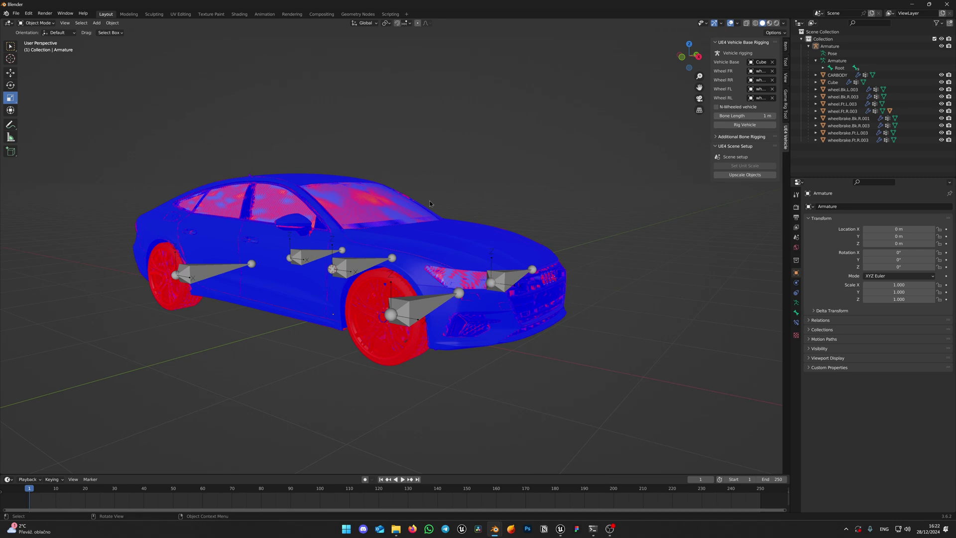
{"action": "scroll", "coordinate": [430, 202], "scroll_direction": "up", "scroll_amount": 2}
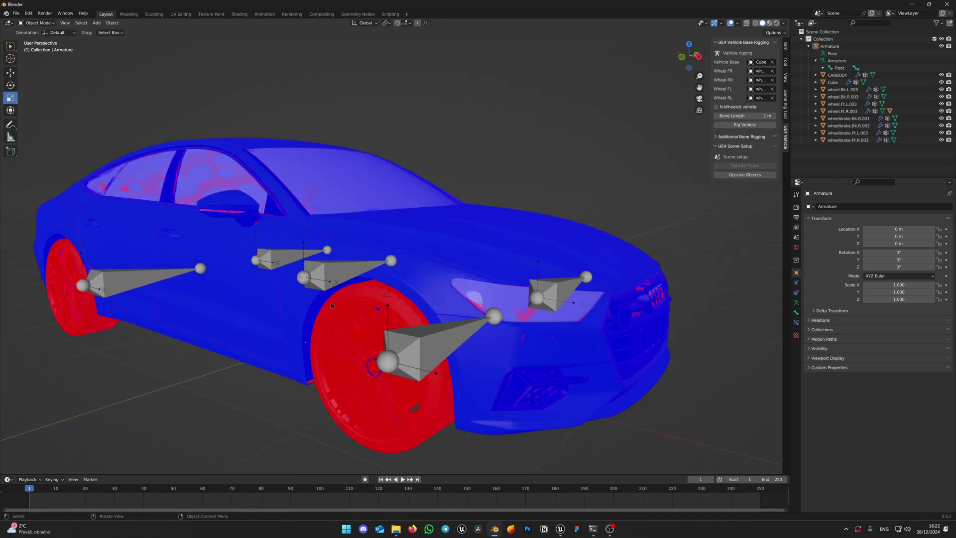
Flip the normals of the front right wheel mesh wheel.Ft.R.003 in Edit Mode and return to Object Mode
{"action": "left_click", "coordinate": [332, 301]}
{"action": "middle_click_drag", "start_coordinate": [346, 313], "coordinate": [361, 304]}
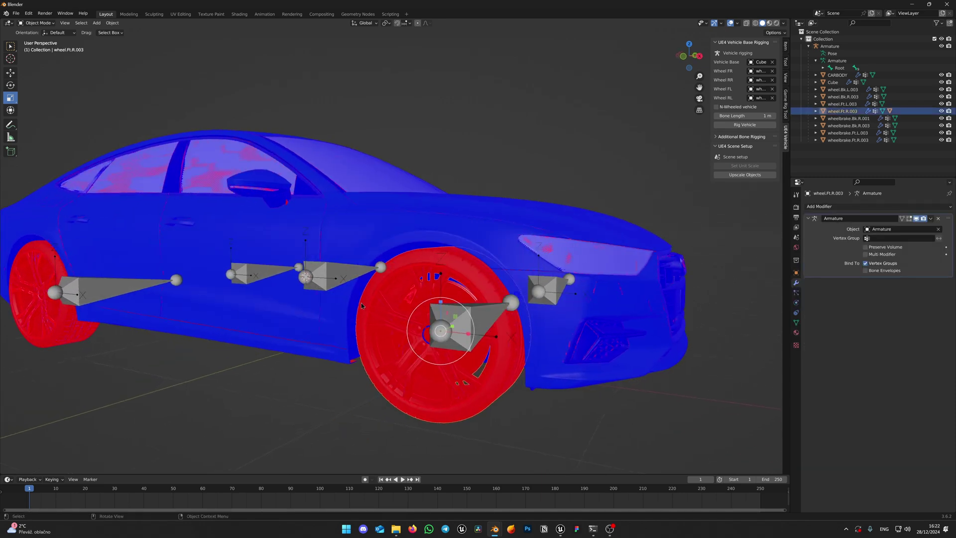
{"action": "key", "text": "Tab"}
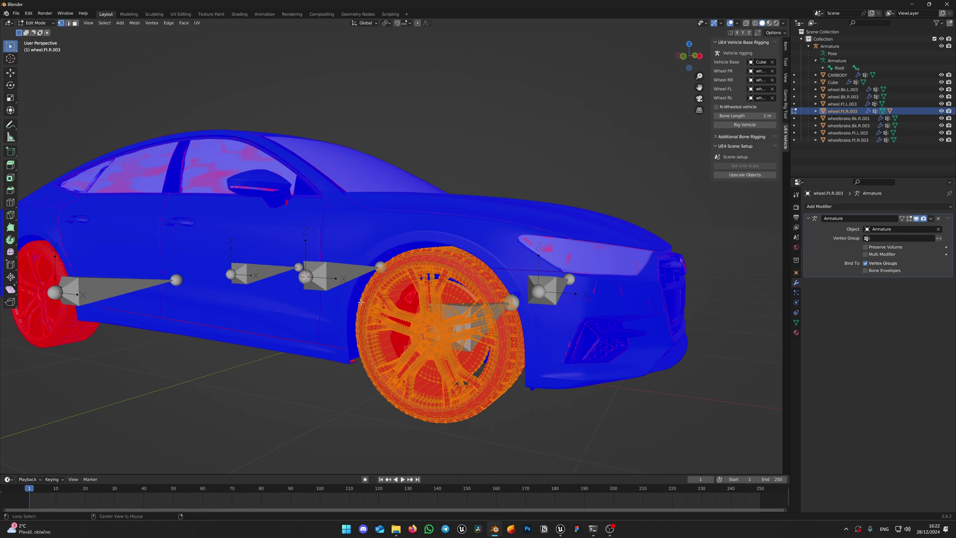
{"action": "key", "text": "alt+n"}
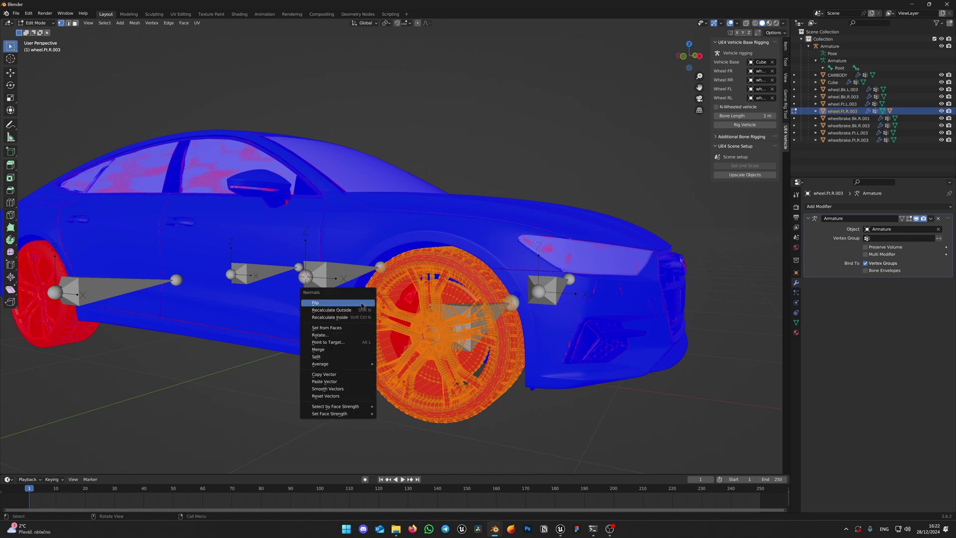
{"action": "left_click", "coordinate": [355, 305]}
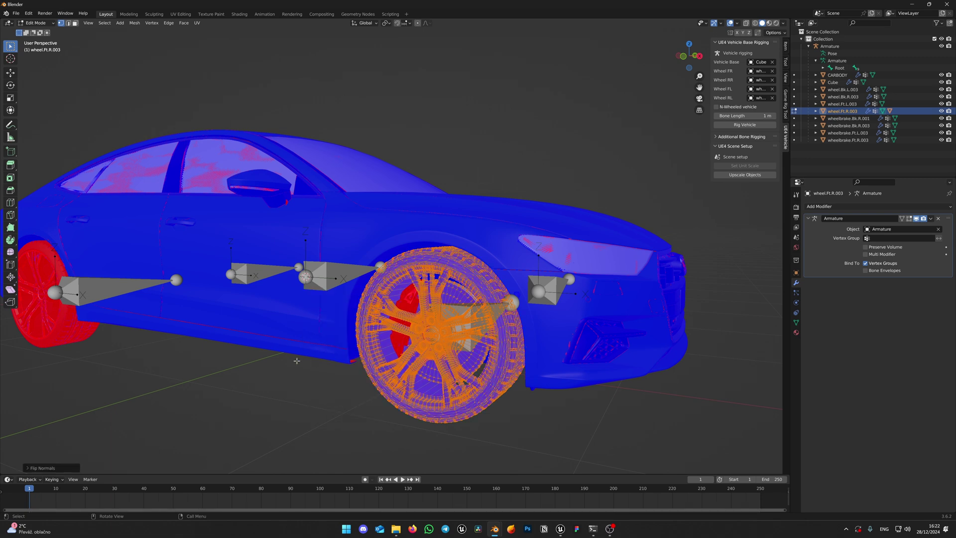
{"action": "key", "text": "Tab"}
Flip the normals of the front right brake caliper mesh wheelbrake.Ft.R.003 in Edit Mode
{"action": "left_click", "coordinate": [410, 302]}
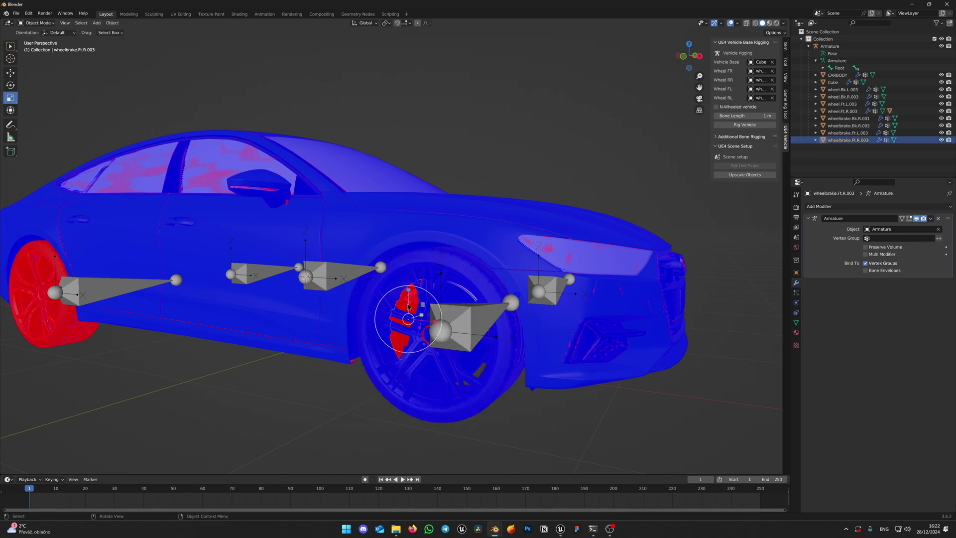
{"action": "key", "text": "Tab"}
{"action": "key", "text": "alt+n"}
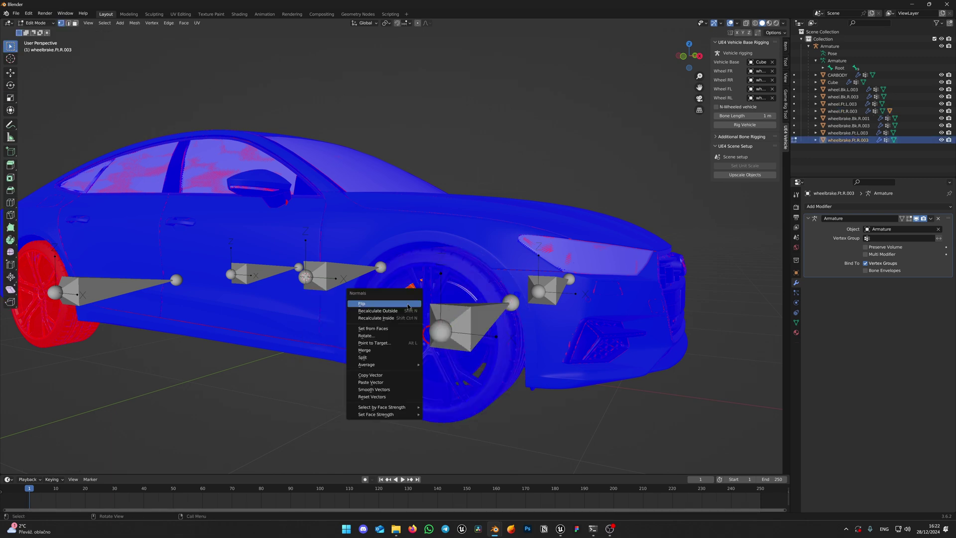
{"action": "left_click", "coordinate": [407, 304]}
{"action": "middle_click_drag", "start_coordinate": [407, 307], "coordinate": [421, 340]}
{"action": "key", "text": "Tab"}
Flip the normals of the rear right wheel mesh wheel.Bk.R.003 and leave Edit Mode
{"action": "left_click", "coordinate": [379, 274]}
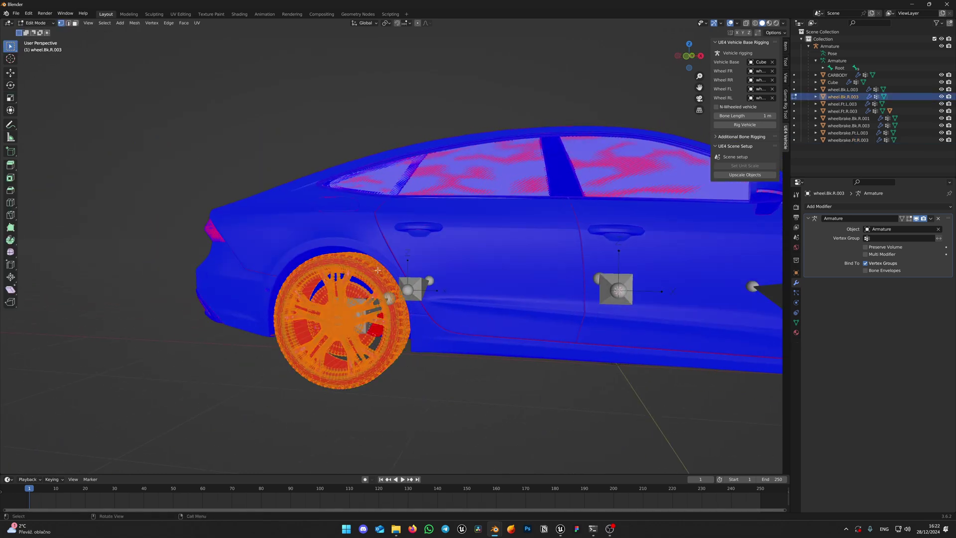
{"action": "key", "text": "alt+n"}
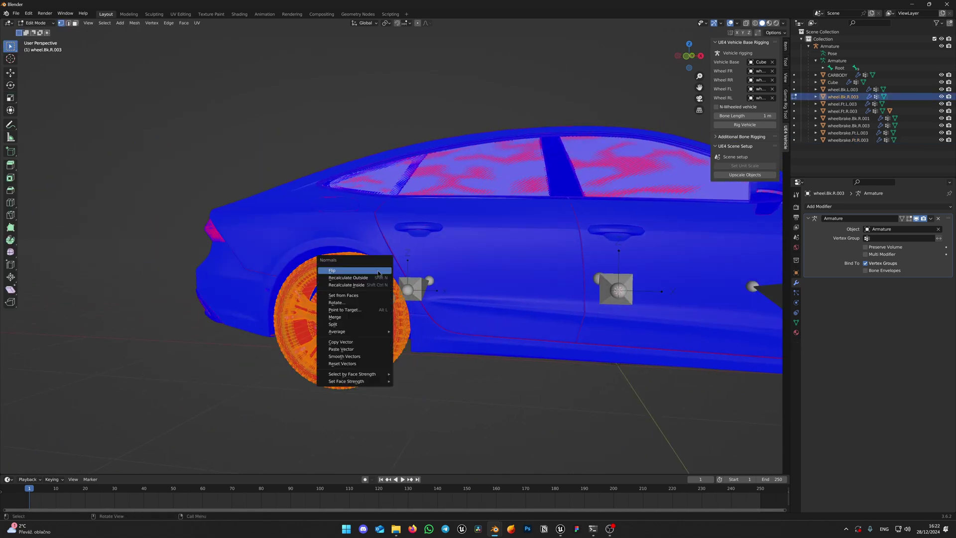
{"action": "left_click", "coordinate": [378, 271]}
{"action": "middle_click_drag", "start_coordinate": [378, 271], "coordinate": [398, 280]}
{"action": "key", "text": "Tab"}
Flip the normals of the rear right brake caliper mesh wheelbrake.Bk.R.001 in Edit Mode
{"action": "left_click", "coordinate": [393, 331]}
{"action": "key", "text": "Tab"}
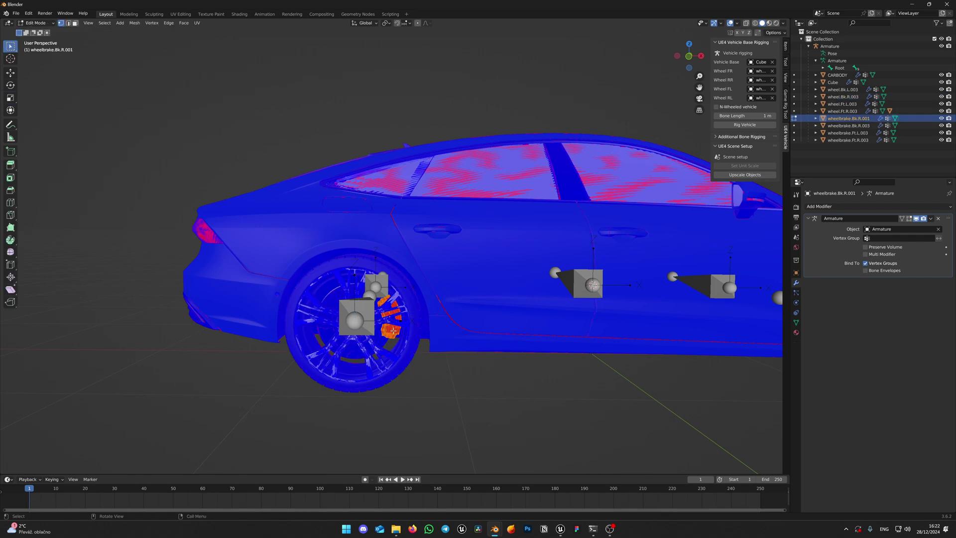
{"action": "key", "text": "alt+n"}
{"action": "left_click", "coordinate": [394, 330]}
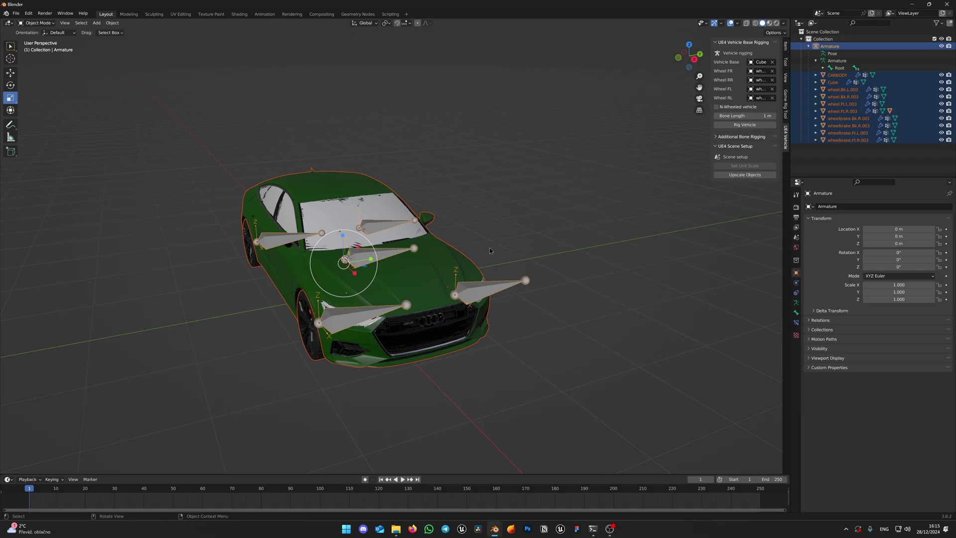
Start an FBX export of the rigged car, choosing the existing SKM_Audi.fbx as the output file
{"action": "left_click", "coordinate": [16, 13]}
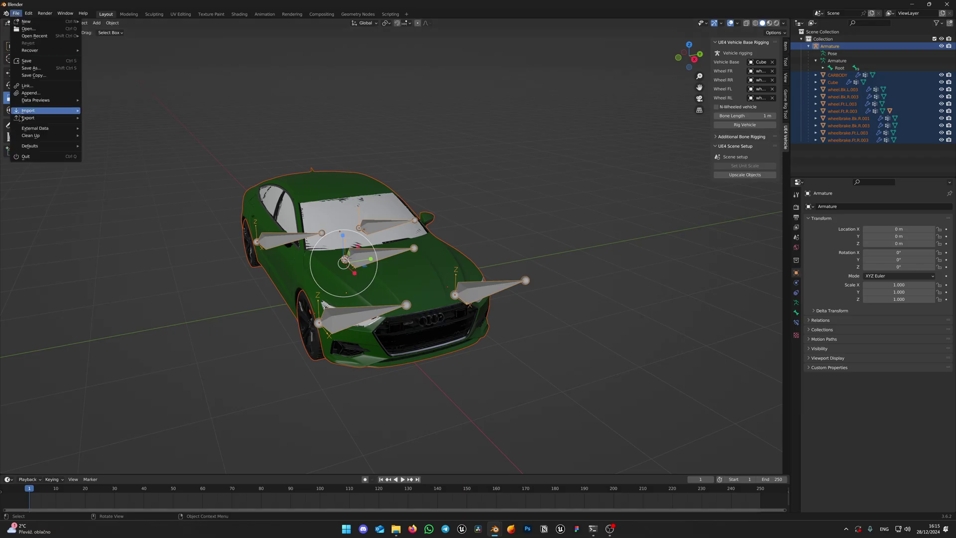
{"action": "mouse_move", "coordinate": [21, 118]}
{"action": "left_click", "coordinate": [103, 189]}
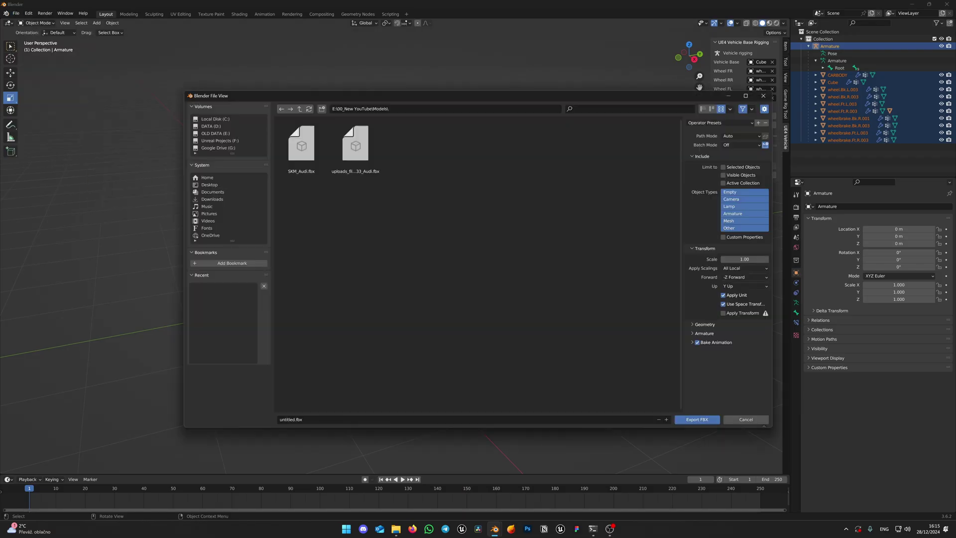
{"action": "left_click", "coordinate": [302, 149]}
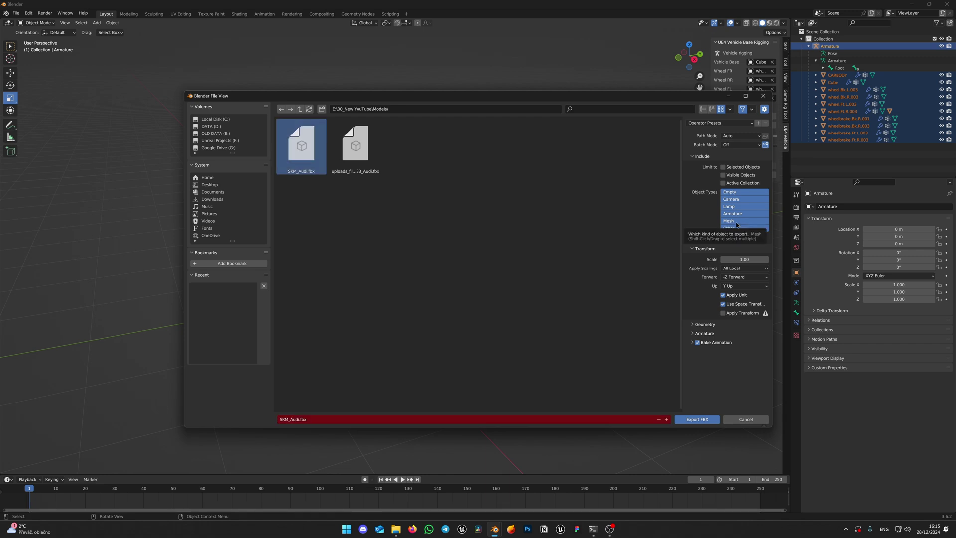
Set the FBX export axes to X Forward and Z Up
{"action": "left_click", "coordinate": [750, 277]}
{"action": "left_click", "coordinate": [745, 285]}
{"action": "left_click", "coordinate": [746, 286]}
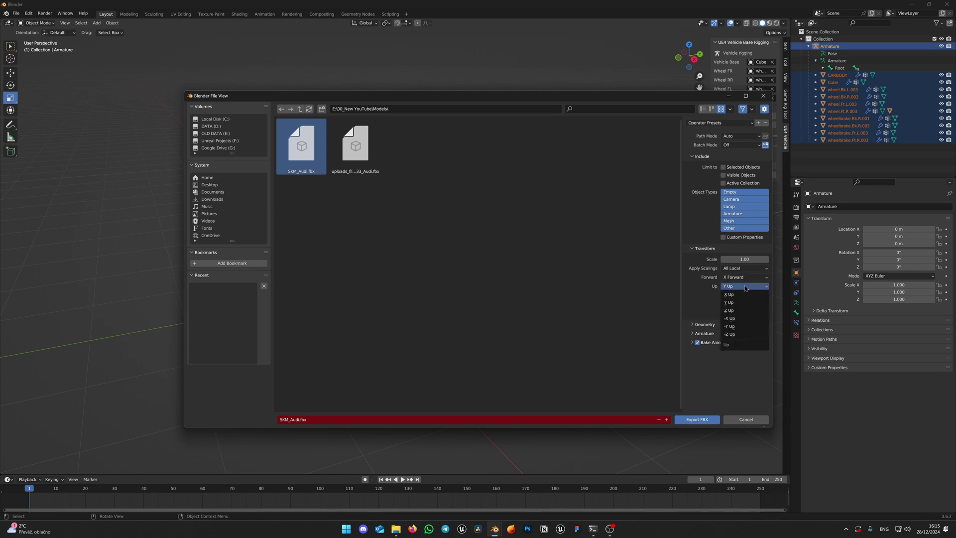
{"action": "left_click", "coordinate": [731, 310]}
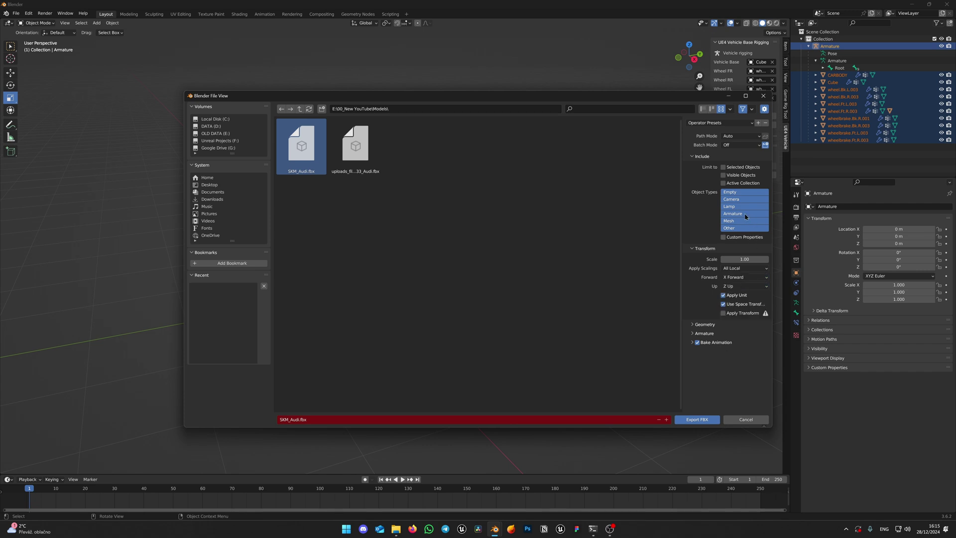
Limit the exported object types to Armature, Mesh and Other
{"action": "left_click", "coordinate": [745, 214]}
{"action": "left_click", "coordinate": [741, 221]}
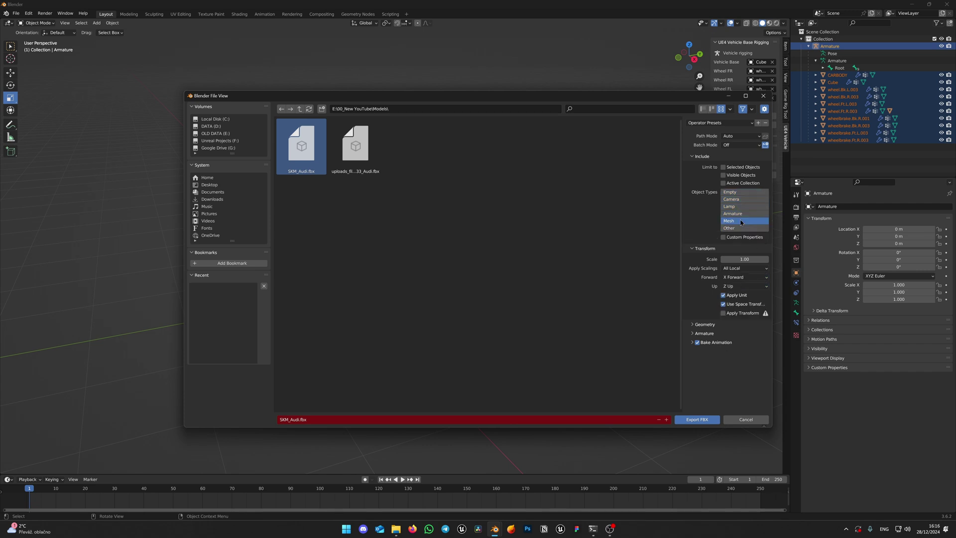
{"action": "left_click", "coordinate": [740, 214], "text": "shift"}
{"action": "left_click", "coordinate": [740, 221], "text": "shift"}
{"action": "left_click", "coordinate": [739, 220], "text": "shift"}
{"action": "left_click", "coordinate": [737, 229], "text": "shift"}
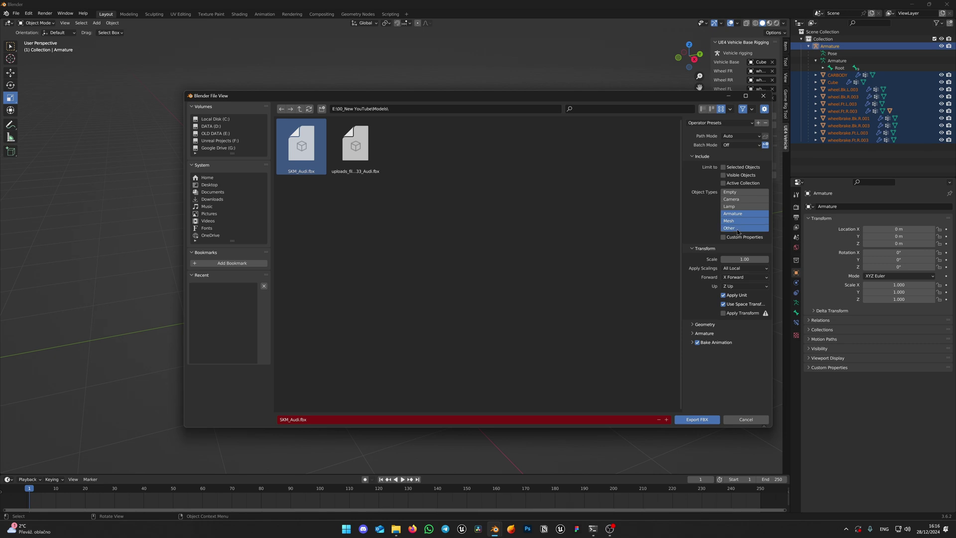
Disable Add Leaf Bones and Bake Animation for the export, and set the geometry Smoothing to Face
{"action": "left_click", "coordinate": [697, 334]}
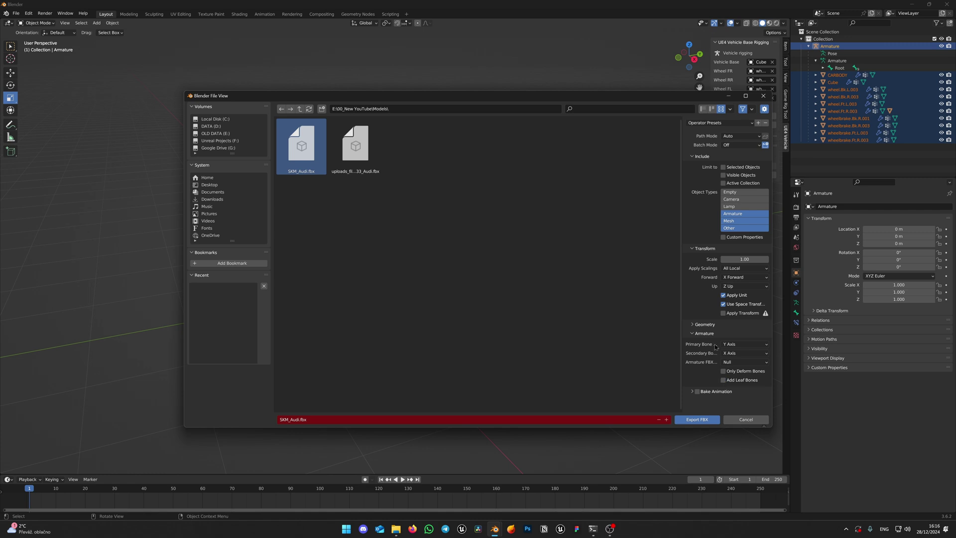
{"action": "left_click", "coordinate": [693, 325]}
{"action": "left_click", "coordinate": [745, 335]}
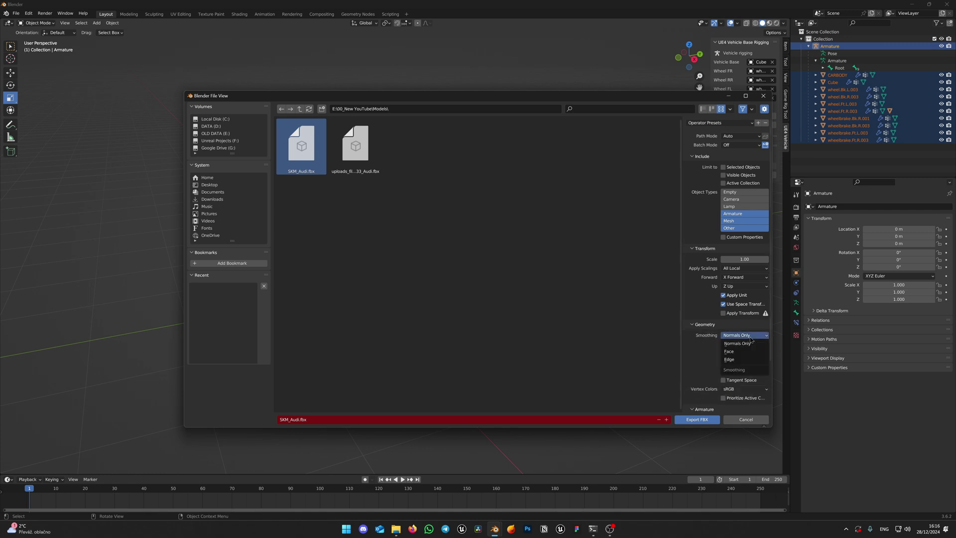
{"action": "left_click", "coordinate": [741, 353]}
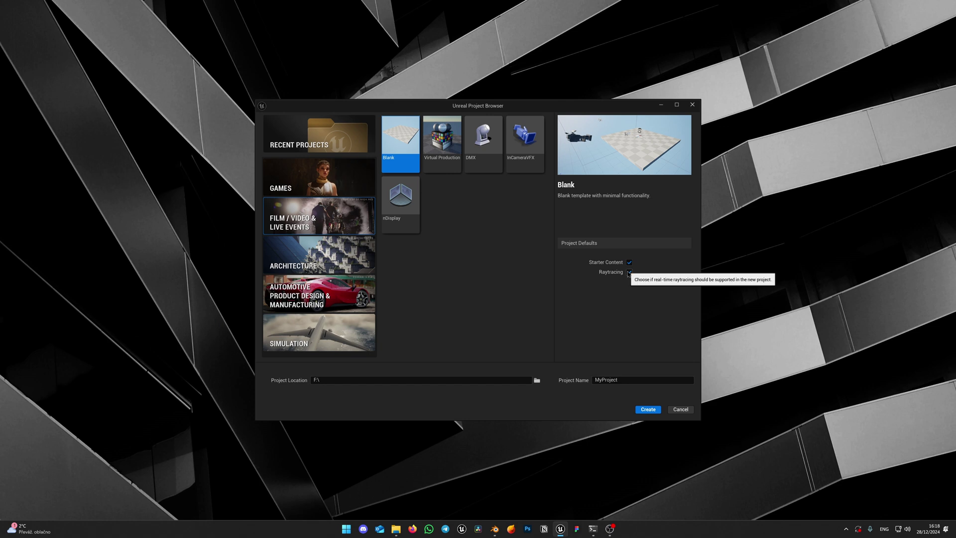
In Unreal Engine, create the blank project with the name UE_RIG and update its outdated project file
{"action": "left_click", "coordinate": [633, 380]}
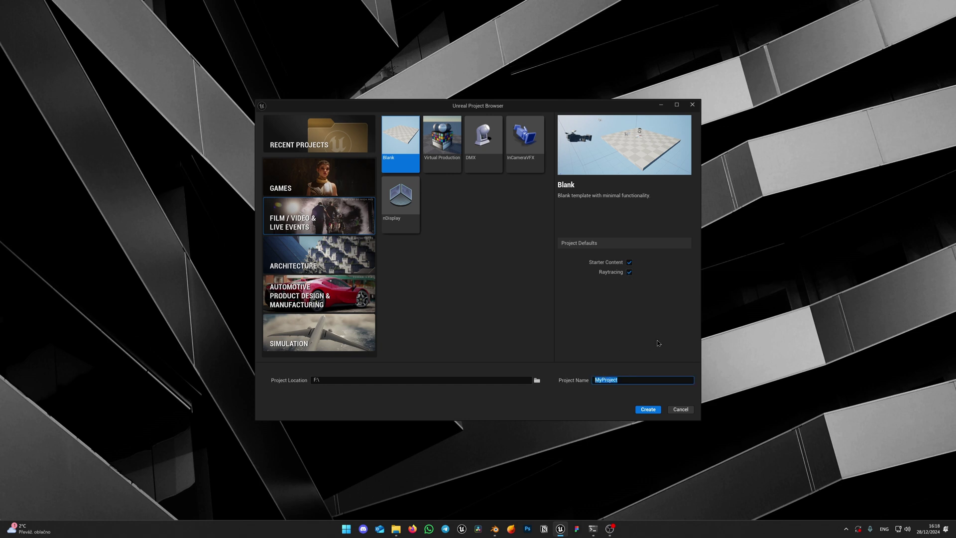
{"action": "type", "text": "UE_RIG"}
{"action": "left_click", "coordinate": [648, 409]}
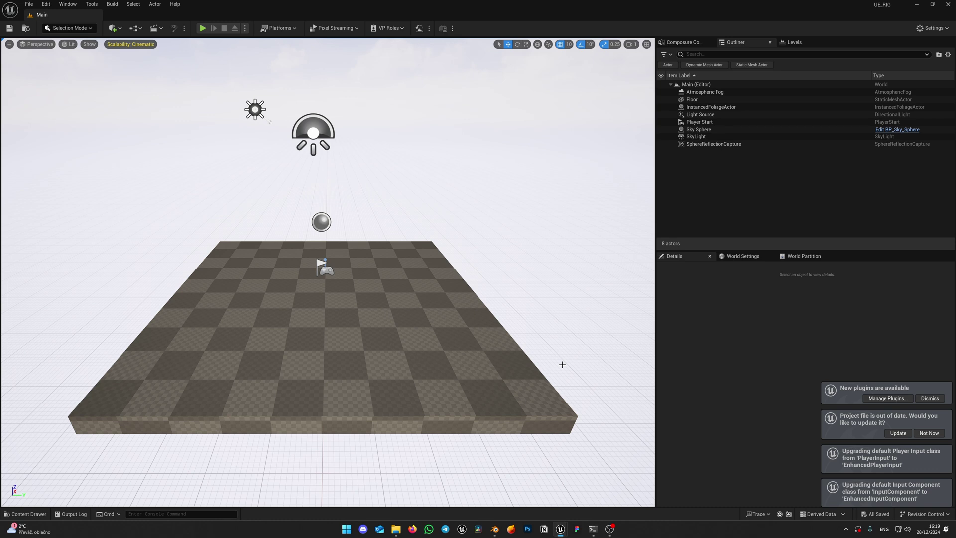
{"action": "left_click", "coordinate": [899, 433]}
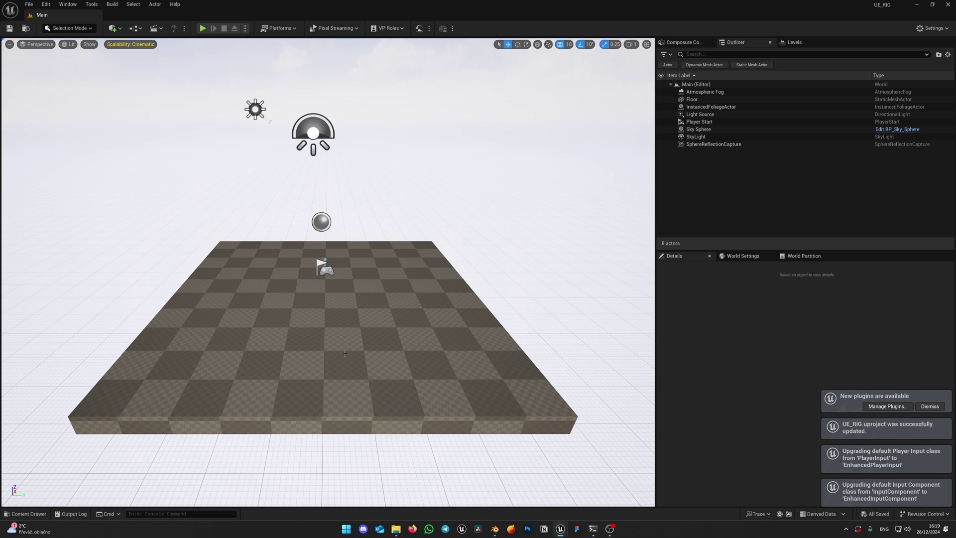
Copy the Plugins folder from the UE_RIG folder inside 00_New YouTube in File Explorer, and minimize that window
{"action": "mouse_move", "coordinate": [396, 529]}
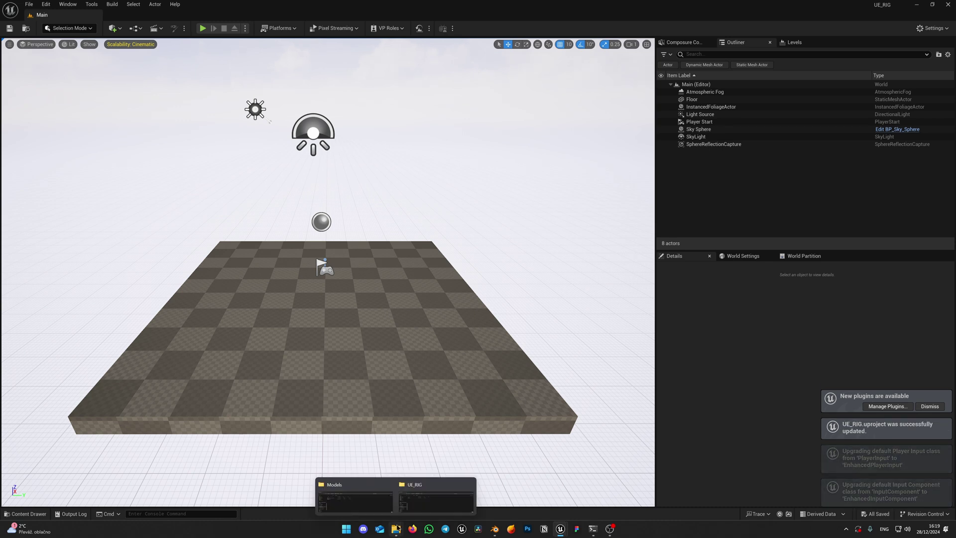
{"action": "left_click", "coordinate": [421, 504]}
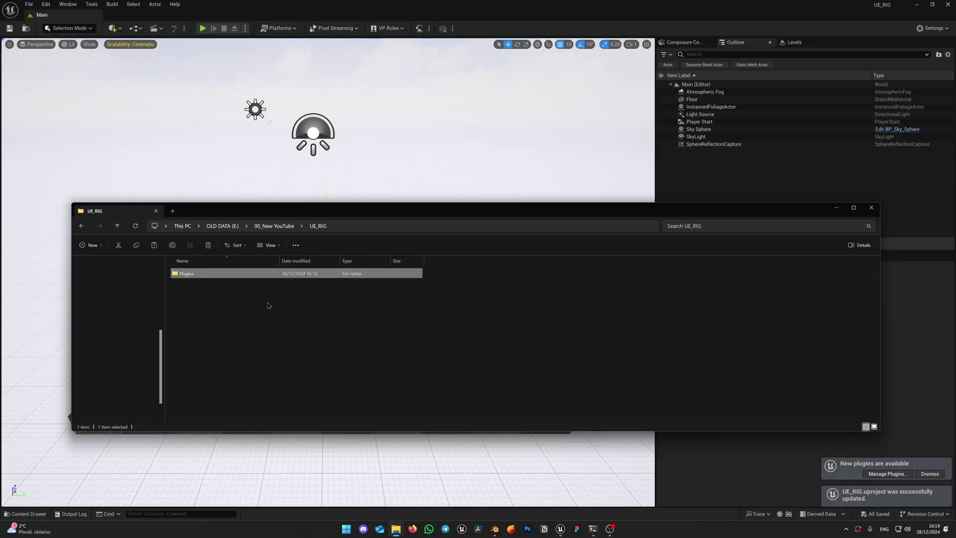
{"action": "left_click", "coordinate": [837, 207]}
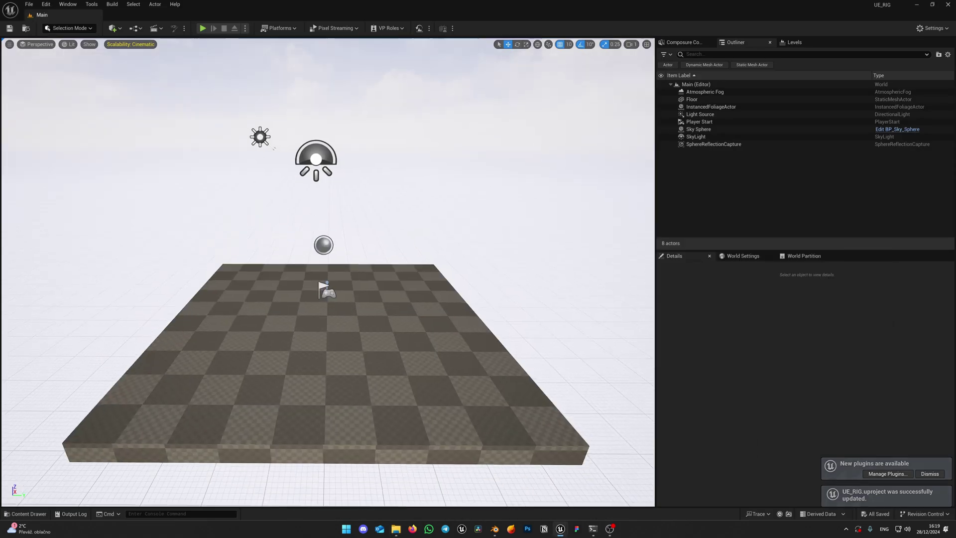
Show the Main level asset in File Explorer and paste the Plugins folder into the UE_RIG project's root folder
{"action": "key", "text": "ctrl+space"}
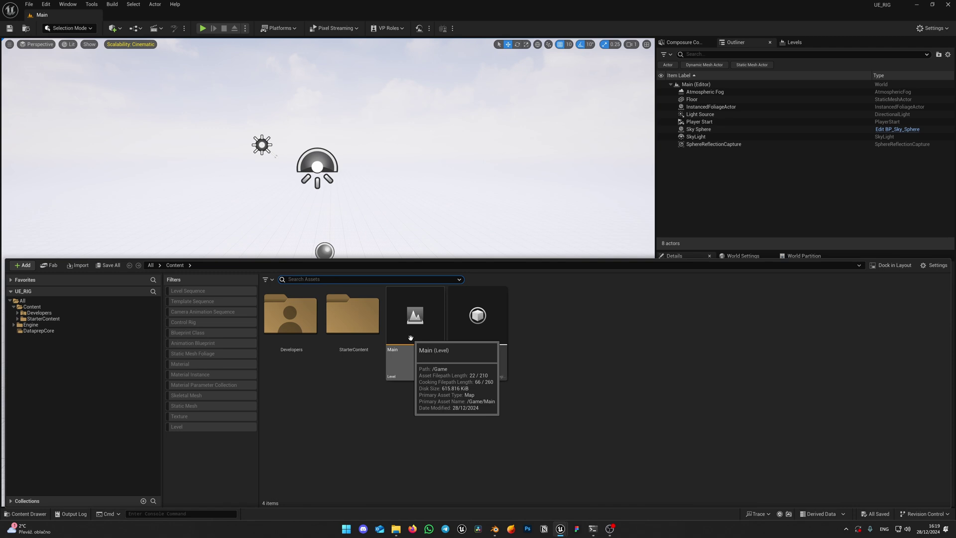
{"action": "right_click", "coordinate": [411, 338]}
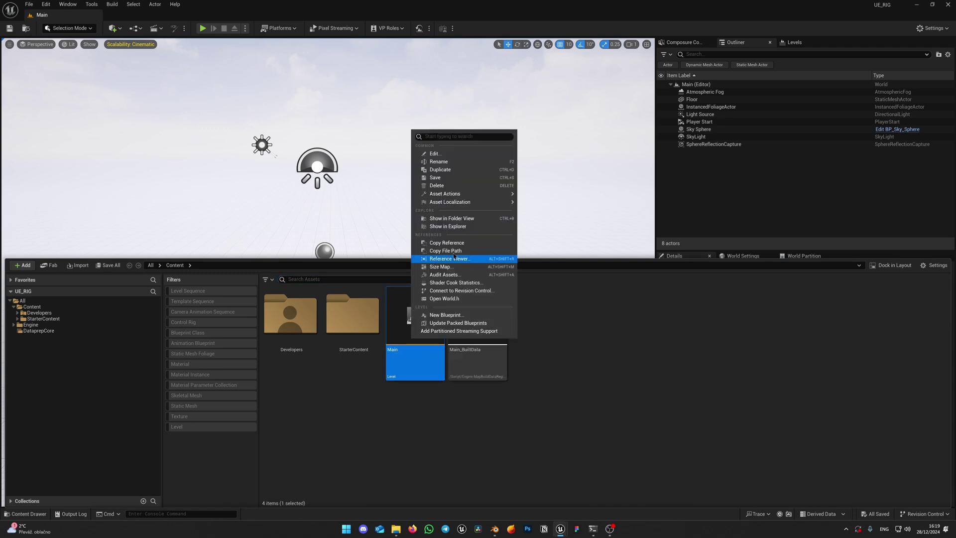
{"action": "left_click", "coordinate": [445, 226]}
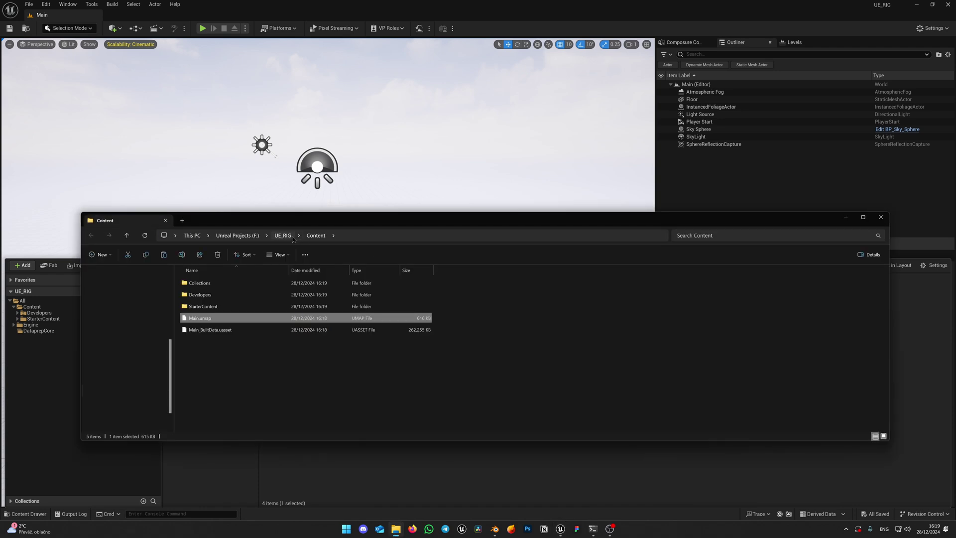
{"action": "left_click", "coordinate": [289, 238]}
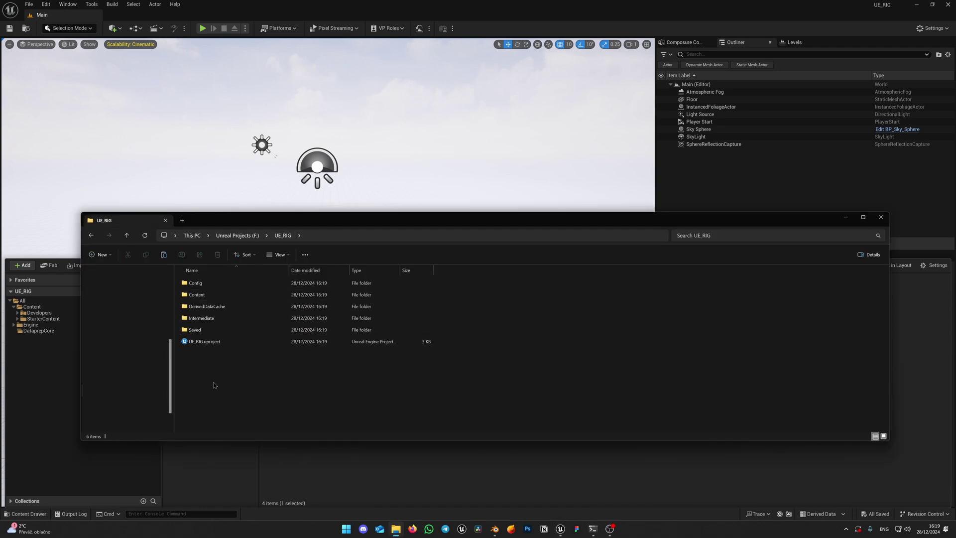
{"action": "key", "text": "ctrl+v"}
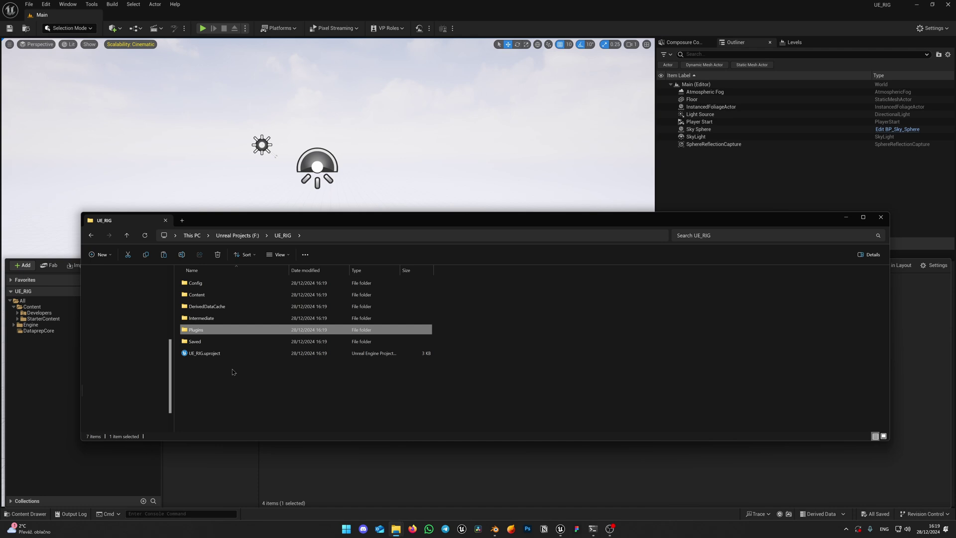
{"action": "left_click", "coordinate": [846, 217]}
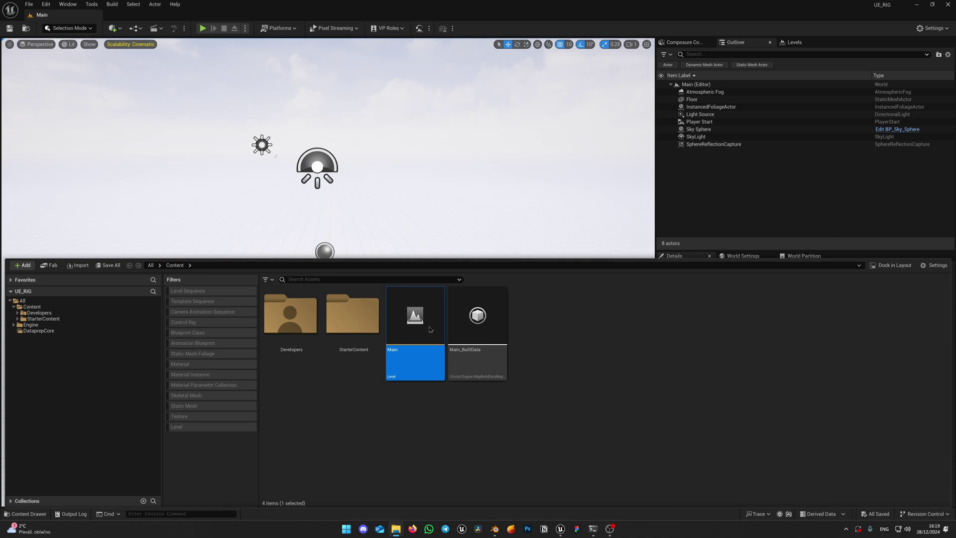
Search the plugin list for "modules" to check whether Control Rig Modules is enabled
{"action": "left_click", "coordinate": [930, 28]}
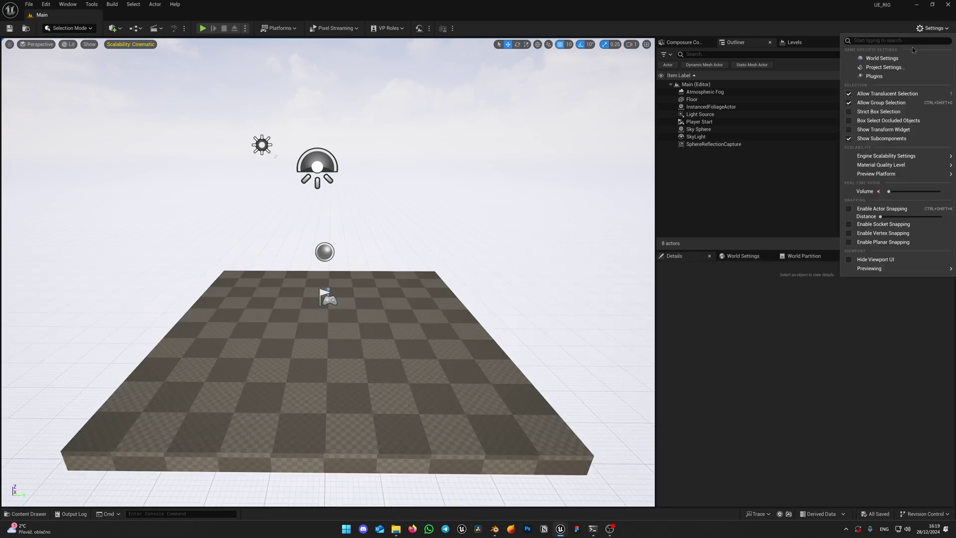
{"action": "left_click", "coordinate": [914, 77]}
{"action": "type", "text": "modules"}
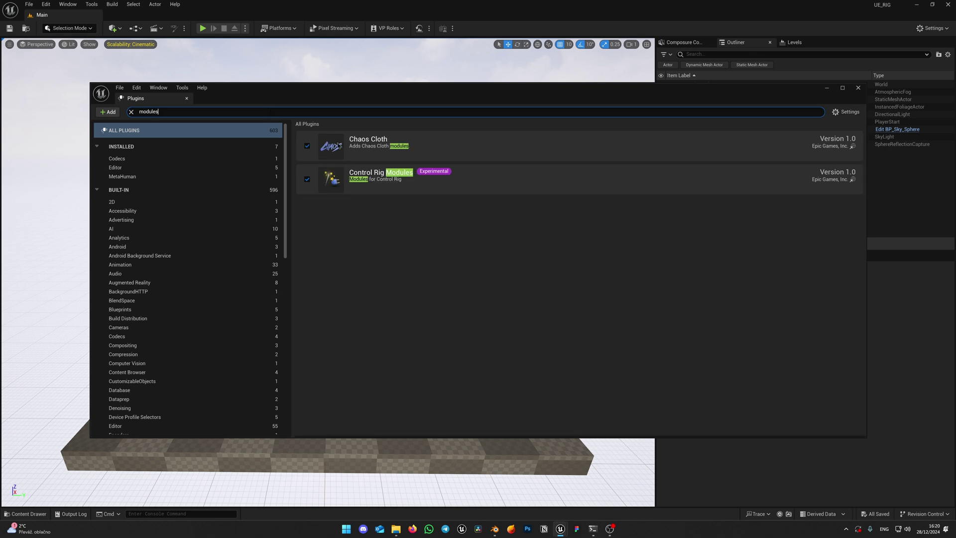
Find the Skeletal Mesh Editing Tools plugin with the search "skeletal", enable it despite its beta status, and restart the editor
{"action": "double_click", "coordinate": [159, 112]}
{"action": "type", "text": "skeletal"}
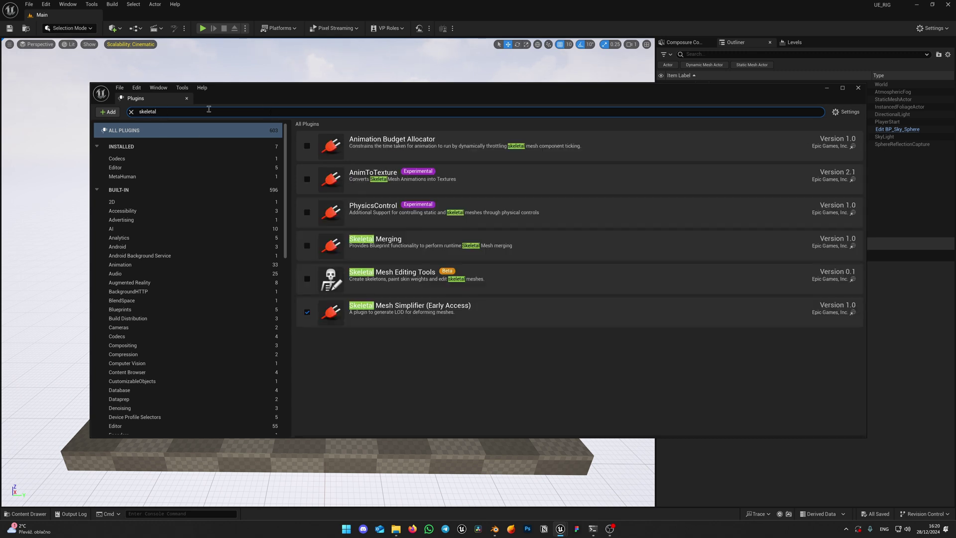
{"action": "left_click", "coordinate": [308, 279]}
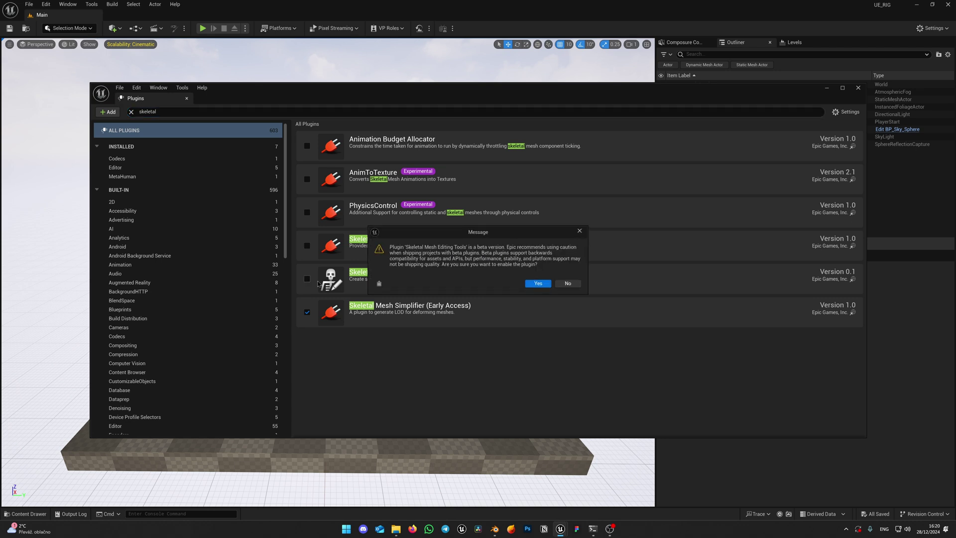
{"action": "left_click", "coordinate": [538, 283]}
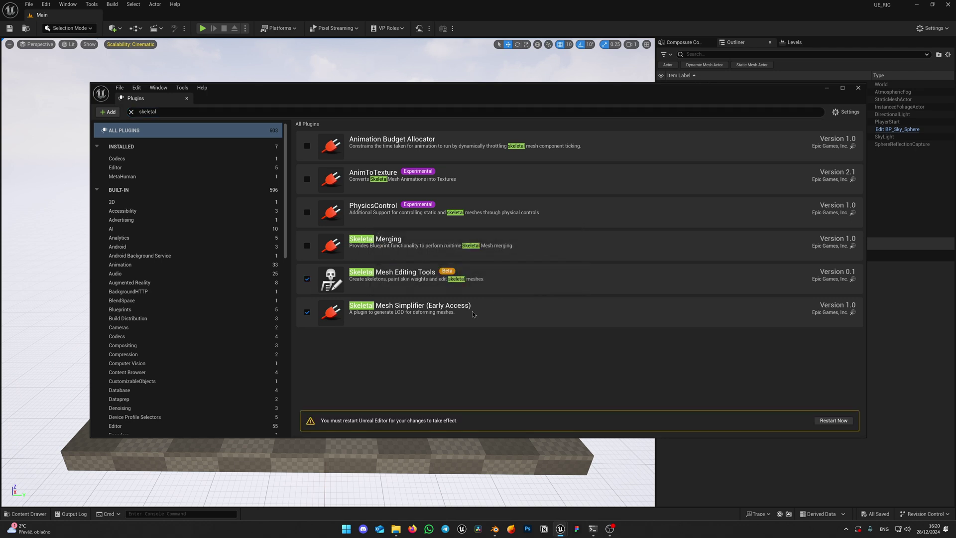
{"action": "left_click", "coordinate": [834, 421]}
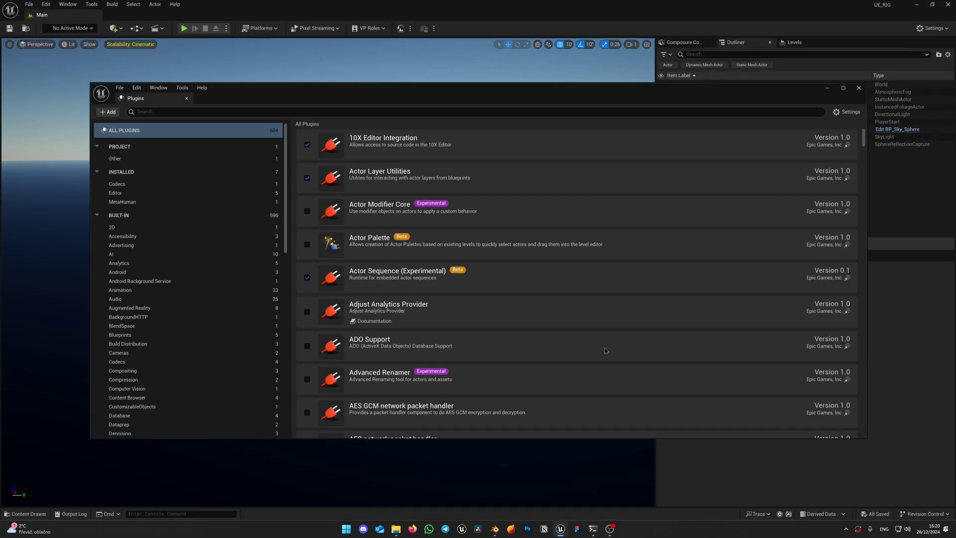
Search the restarted project's plugin list for "ve"
{"action": "left_click", "coordinate": [204, 110]}
{"action": "type", "text": "ve"}
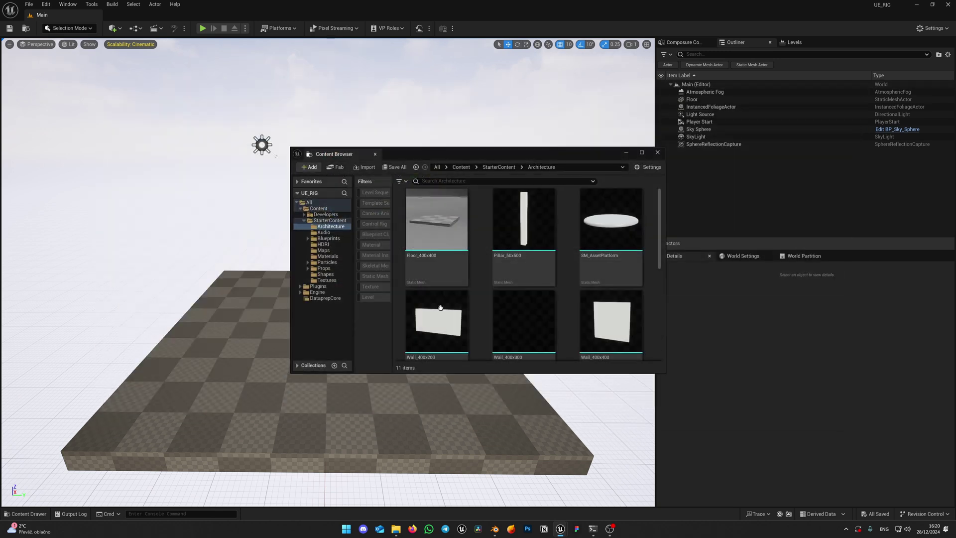
{"action": "right_click_drag", "start_coordinate": [499, 234], "coordinate": [497, 271]}
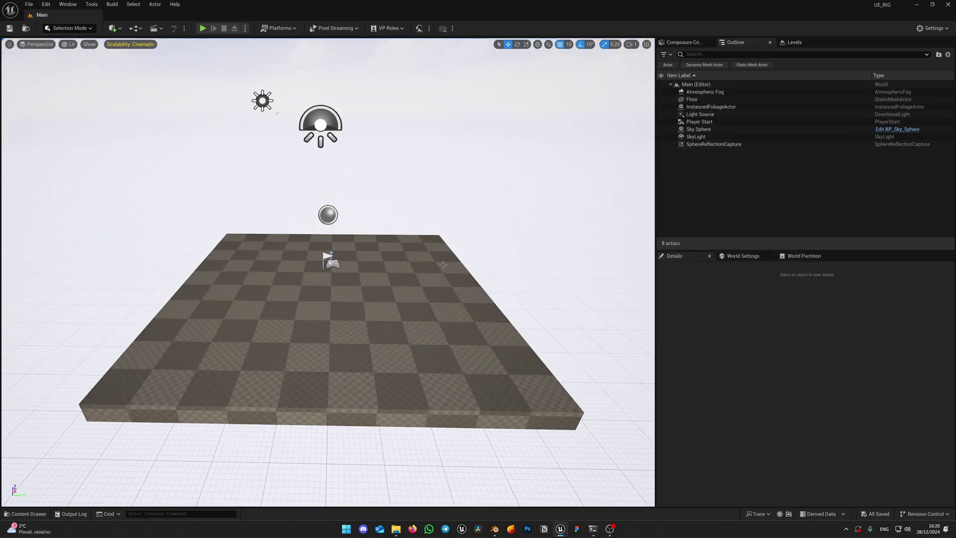
Create a folder named Audi in the project's Content folder
{"action": "key", "text": "ctrl+space"}
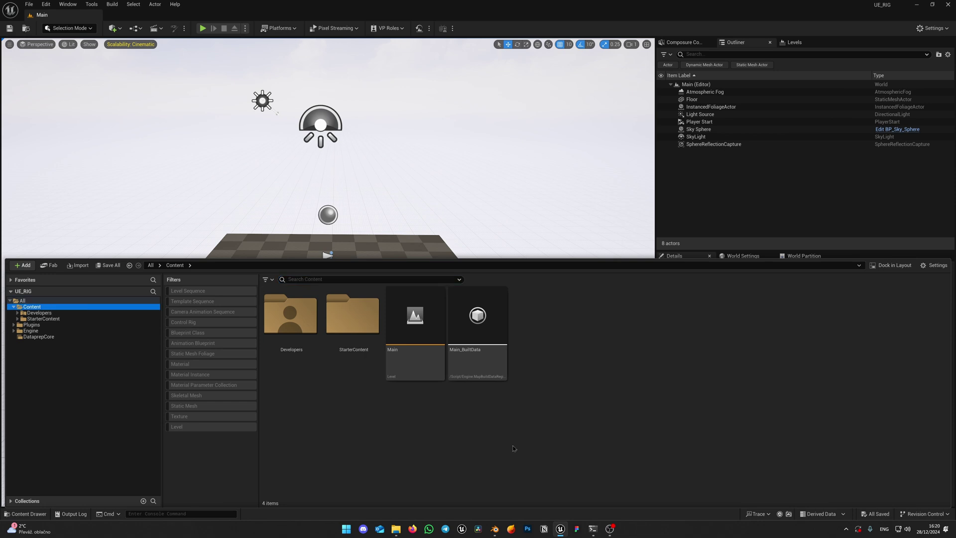
{"action": "right_click", "coordinate": [429, 412]}
{"action": "left_click", "coordinate": [459, 99]}
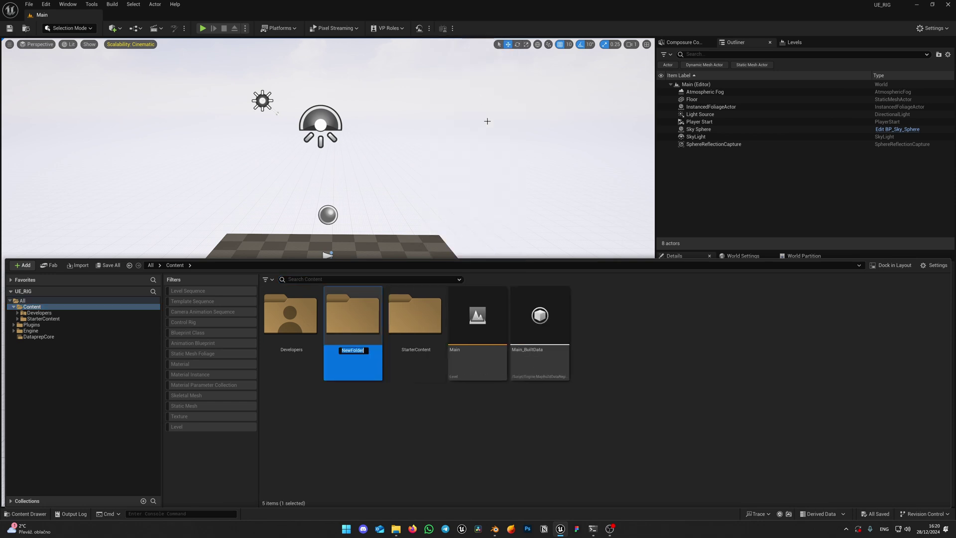
{"action": "type", "text": "Audi"}
{"action": "key", "text": "Return"}
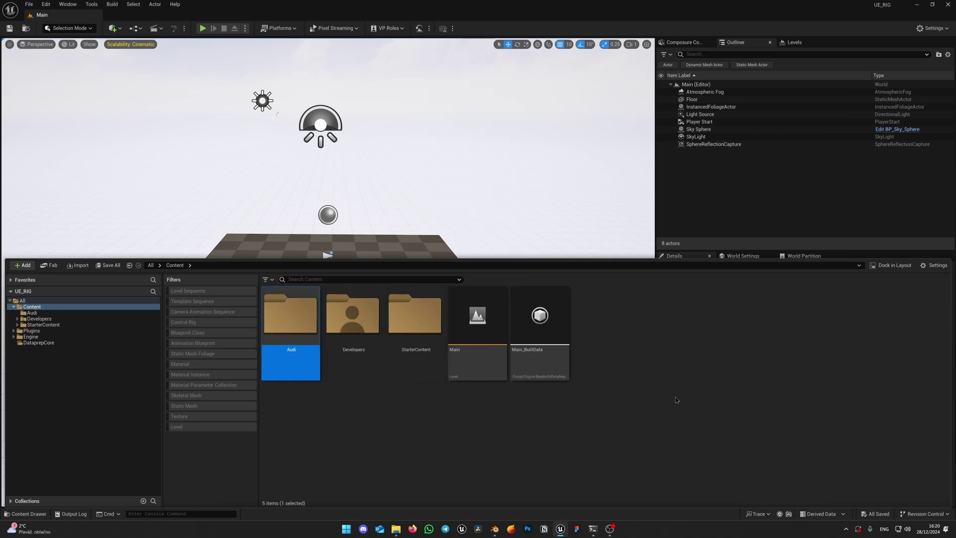
Import SKM_Audi.fbx from the Models folder into the Audi folder as a skeletal mesh, keeping the default FBX import options
{"action": "double_click", "coordinate": [292, 342]}
{"action": "mouse_move", "coordinate": [395, 532]}
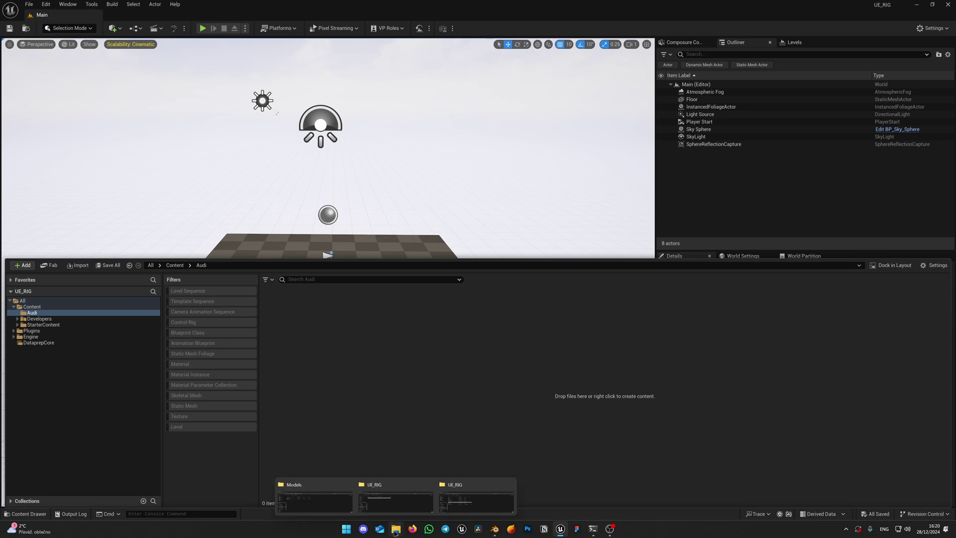
{"action": "left_click", "coordinate": [315, 500]}
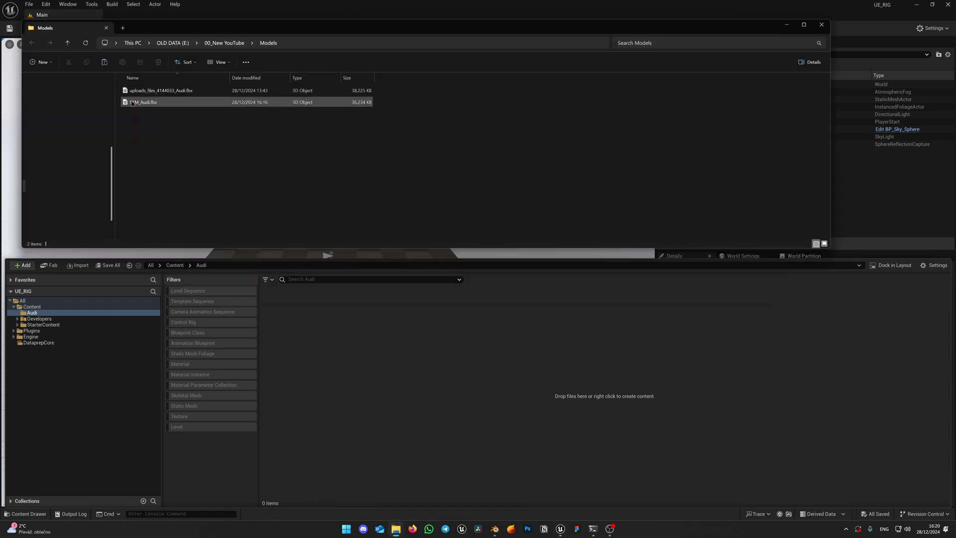
{"action": "left_click_drag", "start_coordinate": [143, 102], "coordinate": [450, 402]}
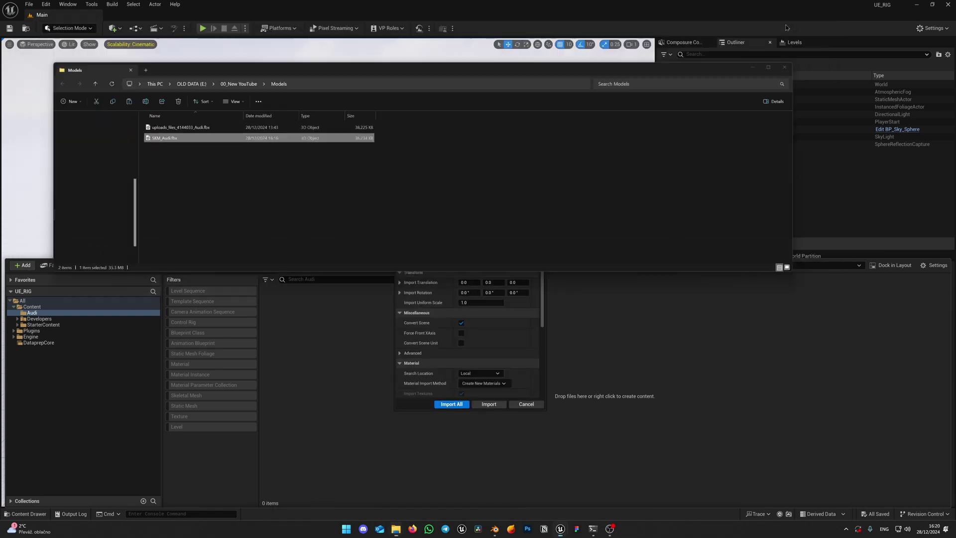
{"action": "scroll", "coordinate": [426, 259], "scroll_direction": "down", "scroll_amount": 5}
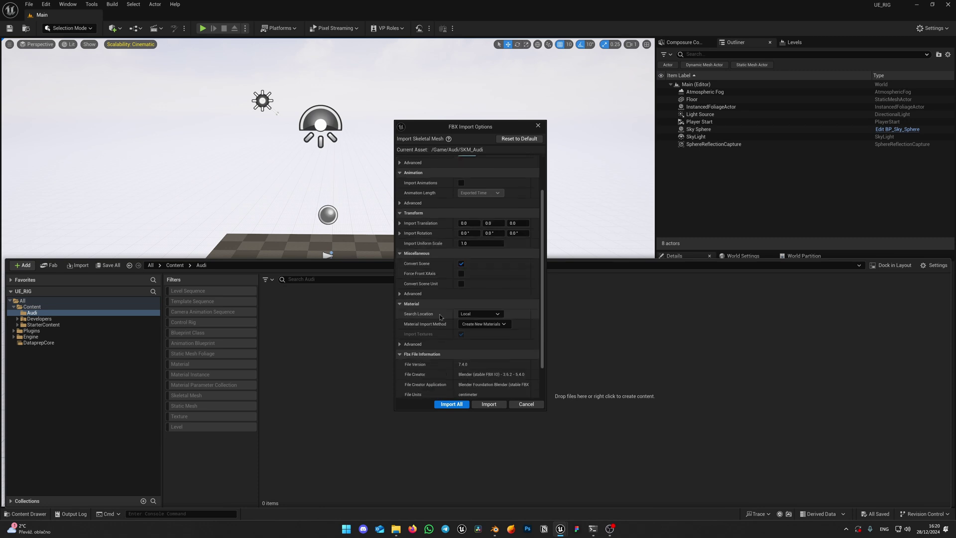
{"action": "scroll", "coordinate": [426, 326], "scroll_direction": "down", "scroll_amount": 2}
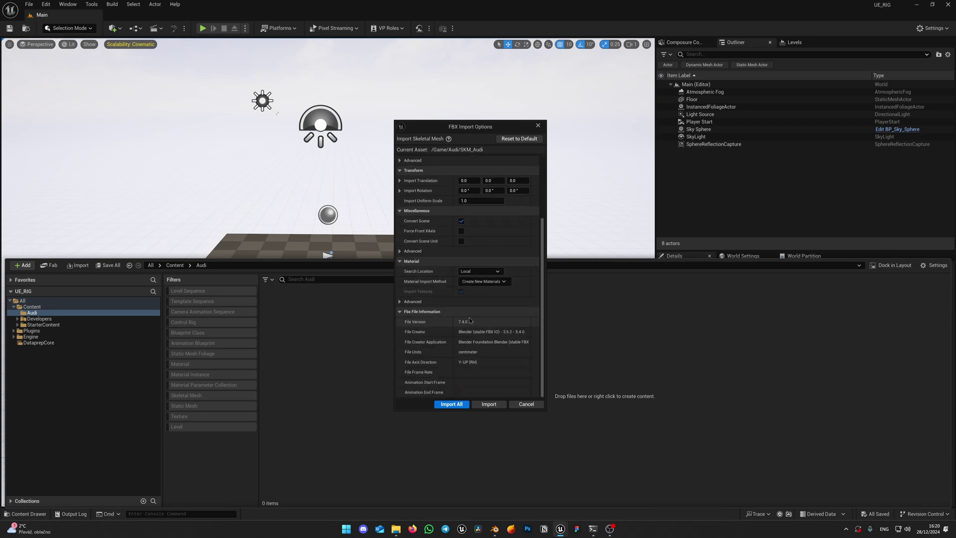
{"action": "left_click", "coordinate": [451, 404]}
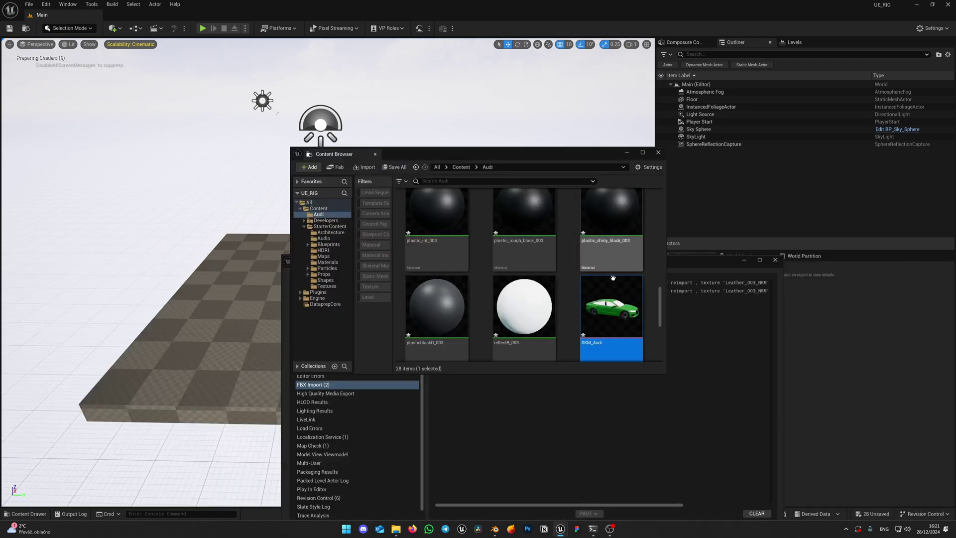
Open the SKM_Audi skeletal mesh and select its Body bone
{"action": "double_click", "coordinate": [611, 307]}
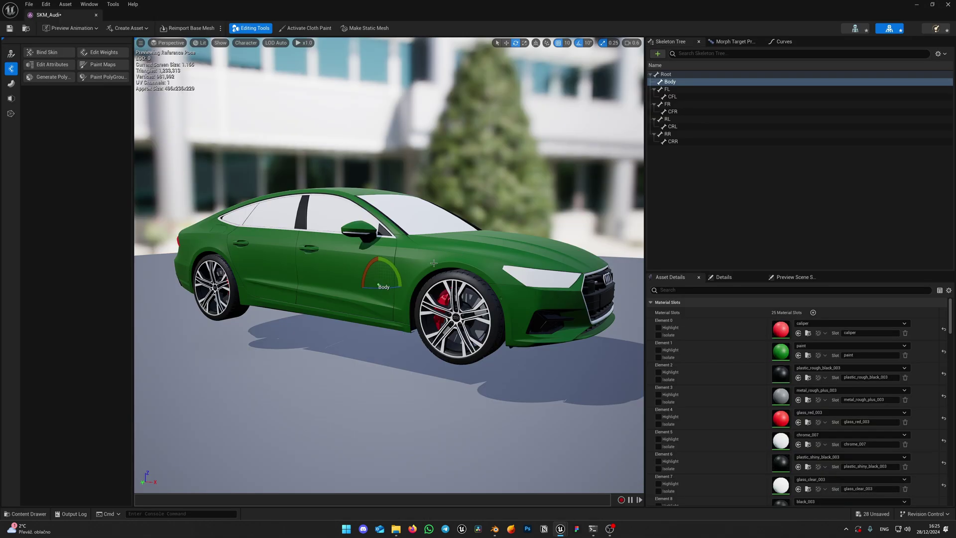
{"action": "left_click_drag", "start_coordinate": [434, 263], "coordinate": [401, 250]}
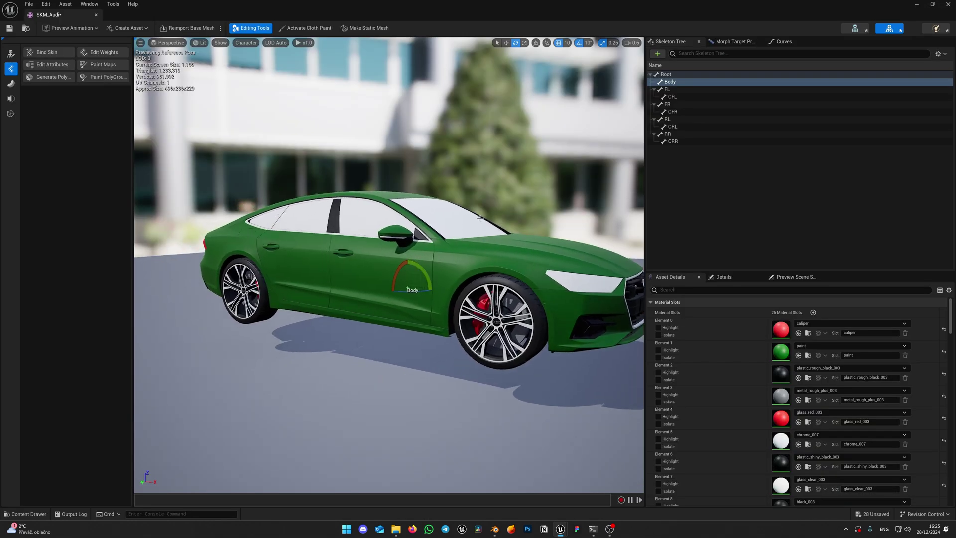
{"action": "left_click", "coordinate": [670, 82]}
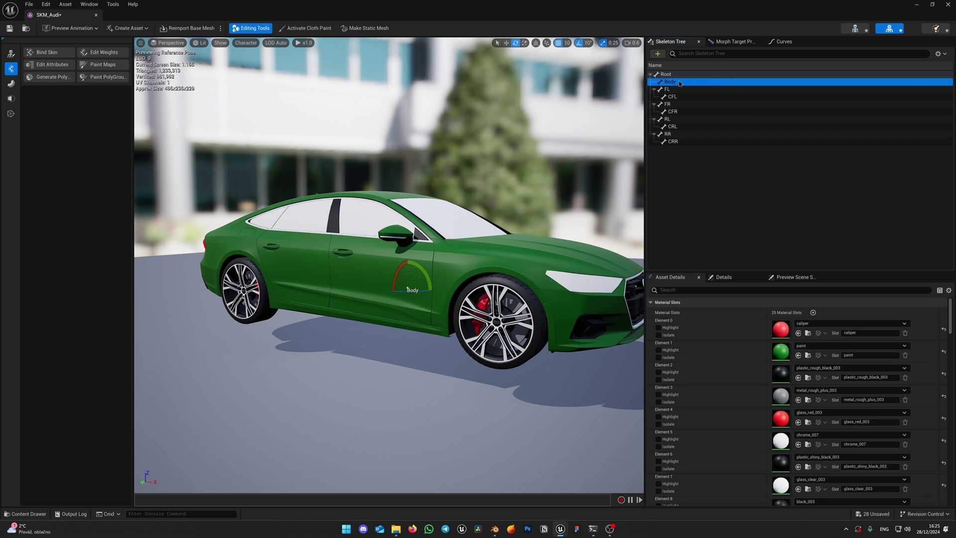
Start editing the skeleton, open the Body bone's name for editing, and accept the skeleton edit
{"action": "left_click", "coordinate": [11, 53]}
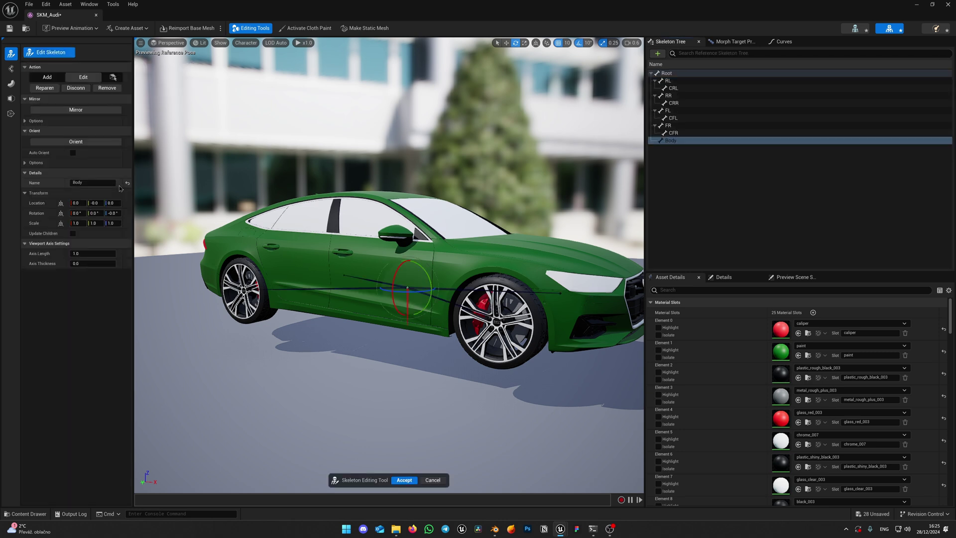
{"action": "left_click", "coordinate": [97, 183]}
{"action": "left_click", "coordinate": [406, 481]}
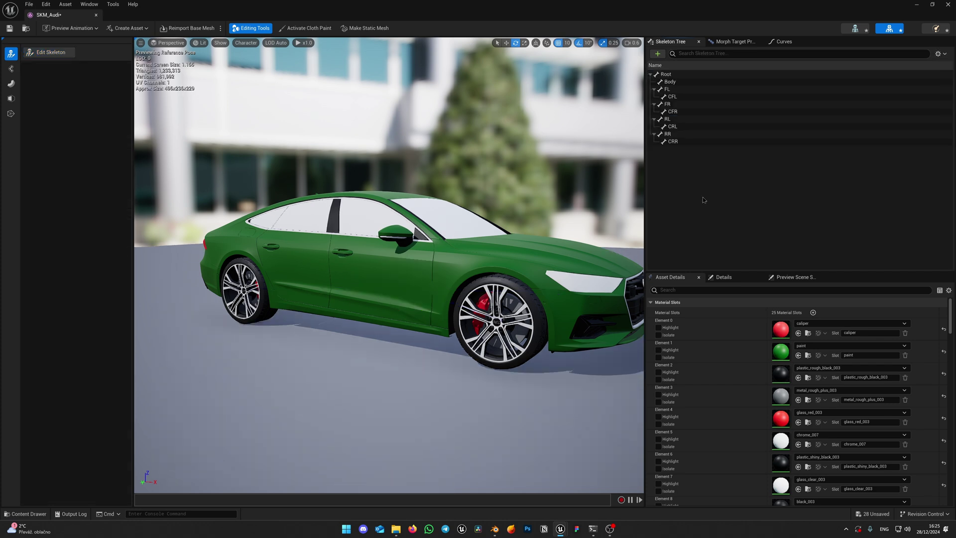
Test the Body and CRL bones by rotating each one and undoing the rotation
{"action": "left_click", "coordinate": [674, 82]}
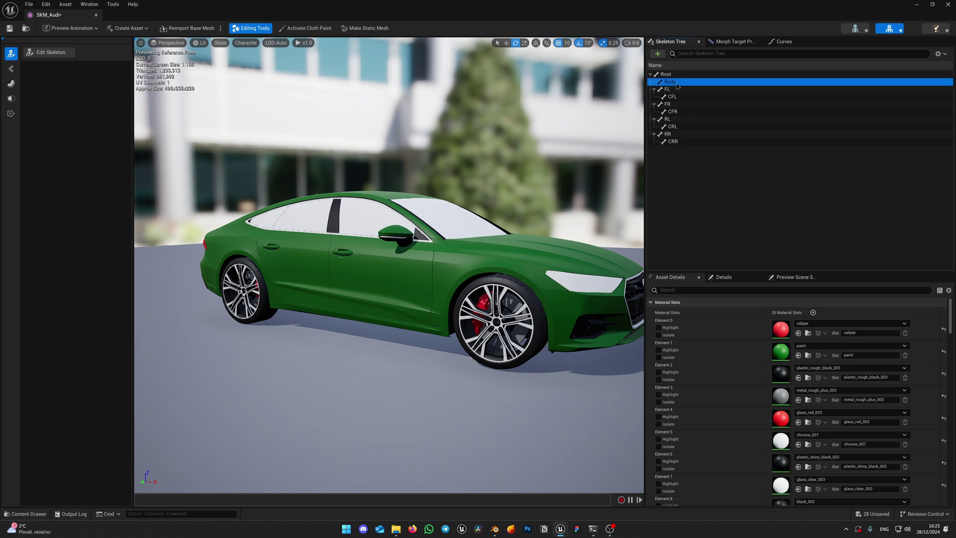
{"action": "left_click_drag", "start_coordinate": [424, 276], "coordinate": [403, 286]}
{"action": "key", "text": "ctrl+z"}
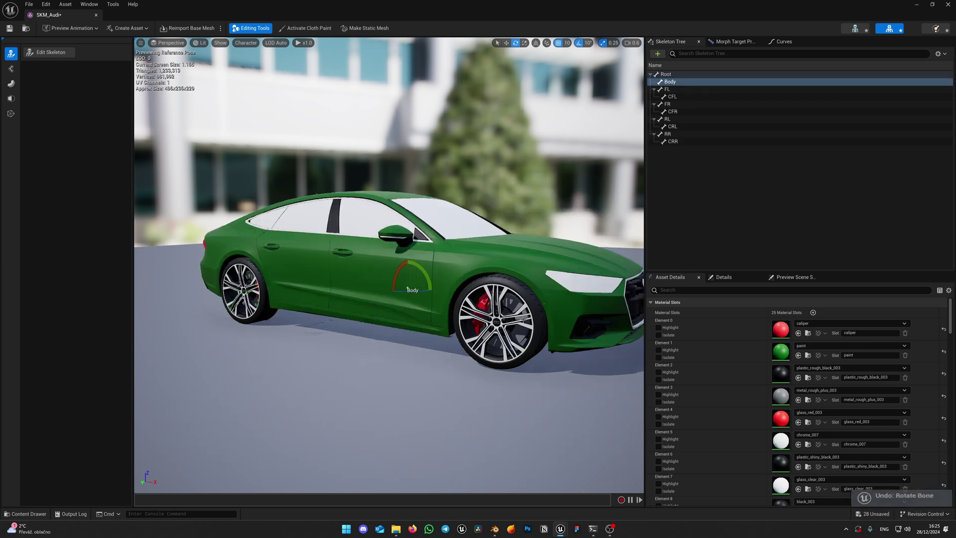
{"action": "left_click", "coordinate": [672, 126]}
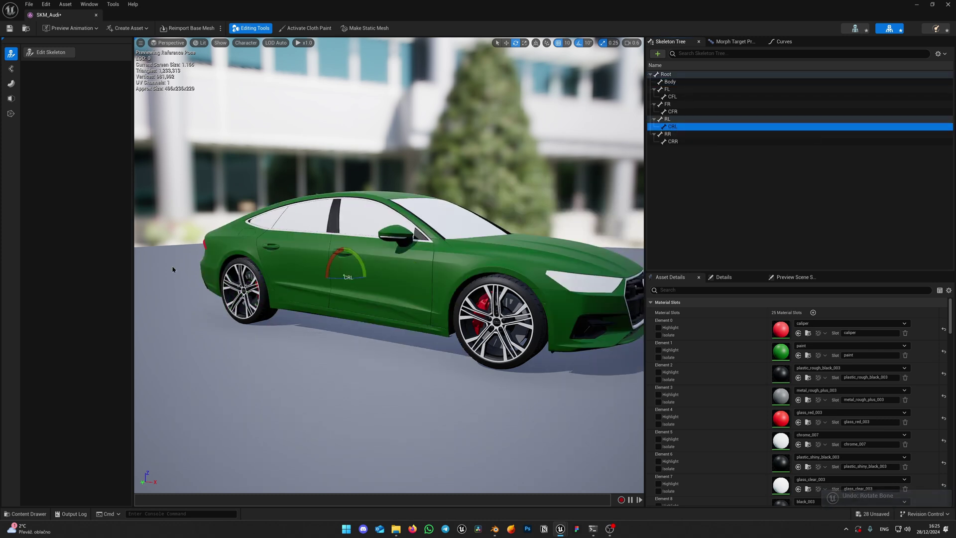
{"action": "scroll", "coordinate": [173, 271], "scroll_direction": "up", "scroll_amount": 1}
{"action": "right_click_drag", "start_coordinate": [173, 270], "coordinate": [259, 271]}
{"action": "left_click_drag", "start_coordinate": [404, 272], "coordinate": [384, 269]}
{"action": "key", "text": "ctrl+z"}
Test the CRR and CFR bones by rotating each one and undoing the rotation
{"action": "right_click_drag", "start_coordinate": [388, 269], "coordinate": [249, 279]}
{"action": "left_click", "coordinate": [673, 142]}
{"action": "left_click_drag", "start_coordinate": [293, 282], "coordinate": [257, 285]}
{"action": "key", "text": "ctrl+z"}
{"action": "right_click_drag", "start_coordinate": [294, 282], "coordinate": [349, 299]}
{"action": "left_click", "coordinate": [717, 112]}
{"action": "left_click_drag", "start_coordinate": [461, 284], "coordinate": [433, 283]}
{"action": "key", "text": "ctrl+z"}
Test the FL bone at the front left wheel by rotating it and undoing the rotation
{"action": "left_click", "coordinate": [703, 97]}
{"action": "right_click_drag", "start_coordinate": [389, 269], "coordinate": [259, 264]}
{"action": "left_click", "coordinate": [700, 90]}
{"action": "left_click_drag", "start_coordinate": [433, 230], "coordinate": [468, 227]}
{"action": "key", "text": "ctrl+z"}
{"action": "right_click_drag", "start_coordinate": [389, 269], "coordinate": [463, 245]}
Save the skeletal mesh and create a Modular Rig from the SKM_Audi asset
{"action": "key", "text": "ctrl+s"}
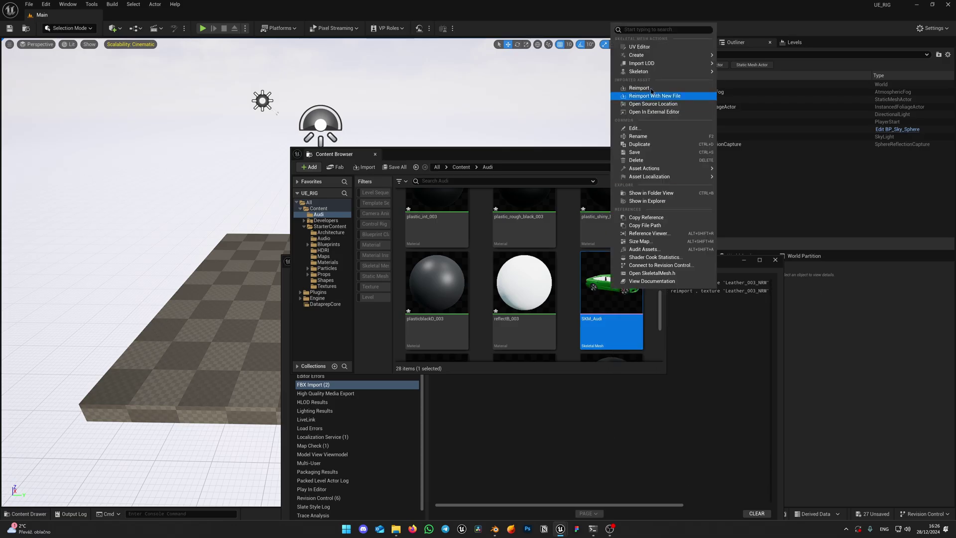
{"action": "mouse_move", "coordinate": [653, 60]}
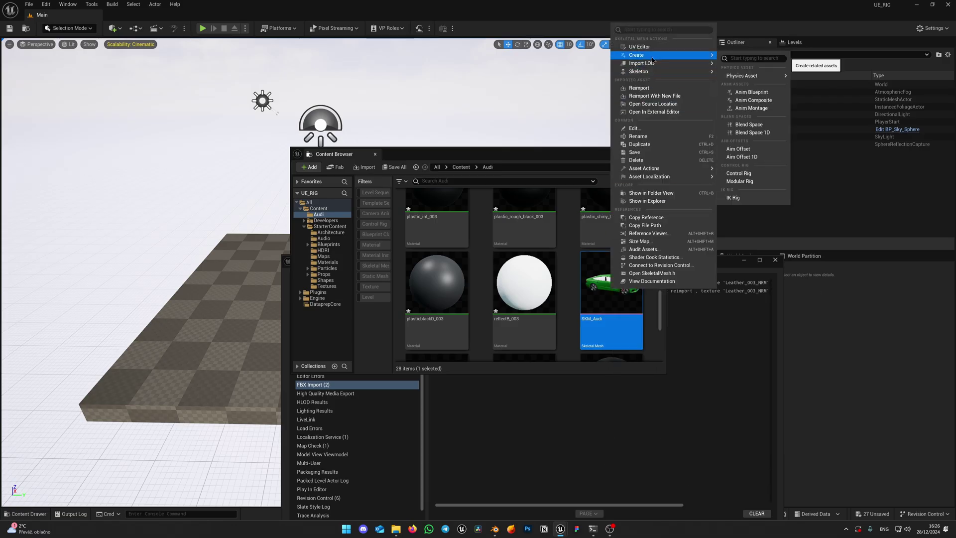
{"action": "left_click", "coordinate": [746, 182]}
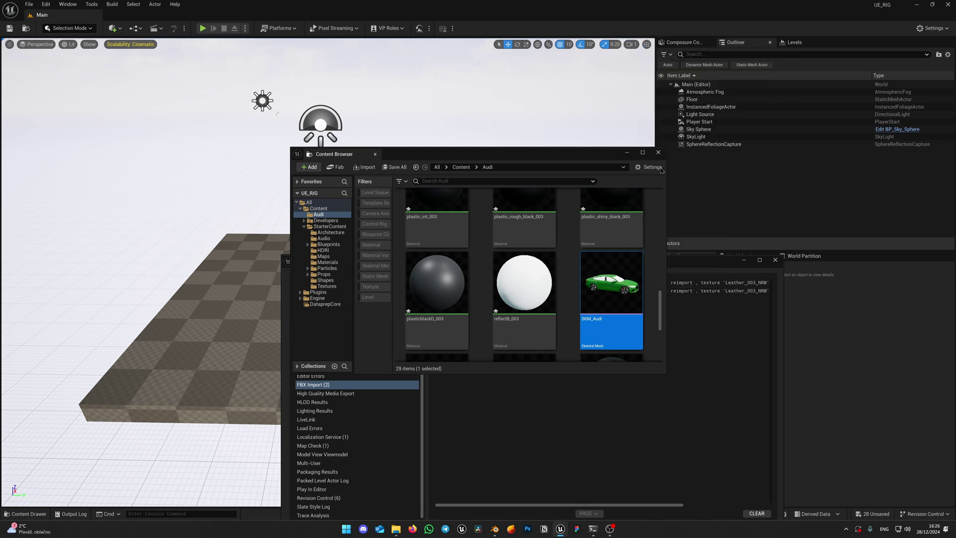
Open the SKM_Audi_CtrlRig asset for editing and dismiss the compiler results
{"action": "scroll", "coordinate": [608, 319], "scroll_direction": "down", "scroll_amount": 6}
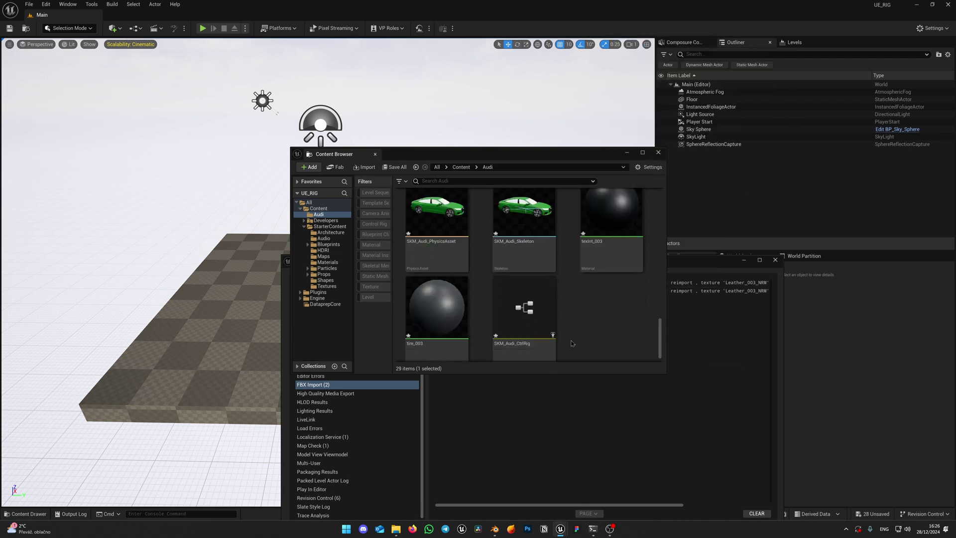
{"action": "double_click", "coordinate": [506, 277]}
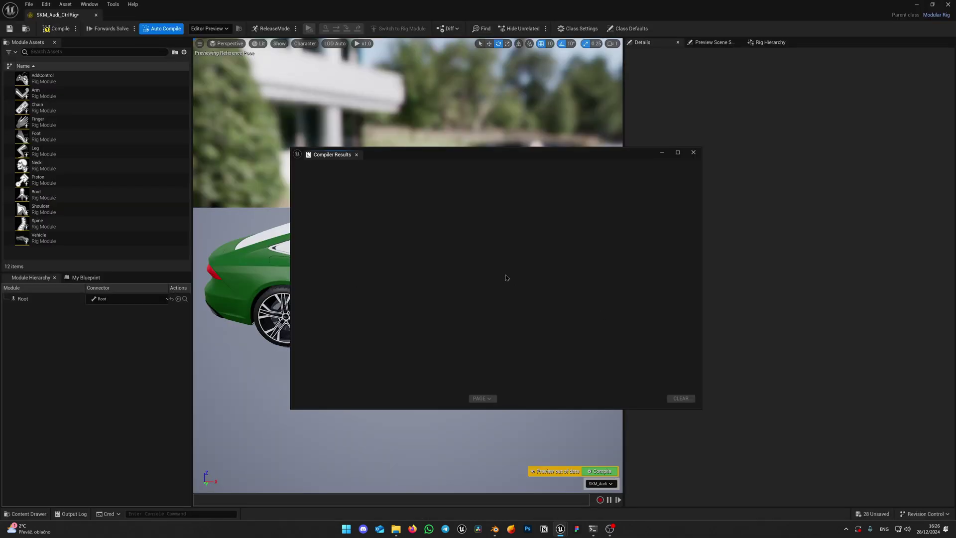
{"action": "left_click", "coordinate": [696, 154]}
Add the Vehicle rig module to the car by connecting it to the Root socket
{"action": "right_click_drag", "start_coordinate": [302, 289], "coordinate": [254, 294]}
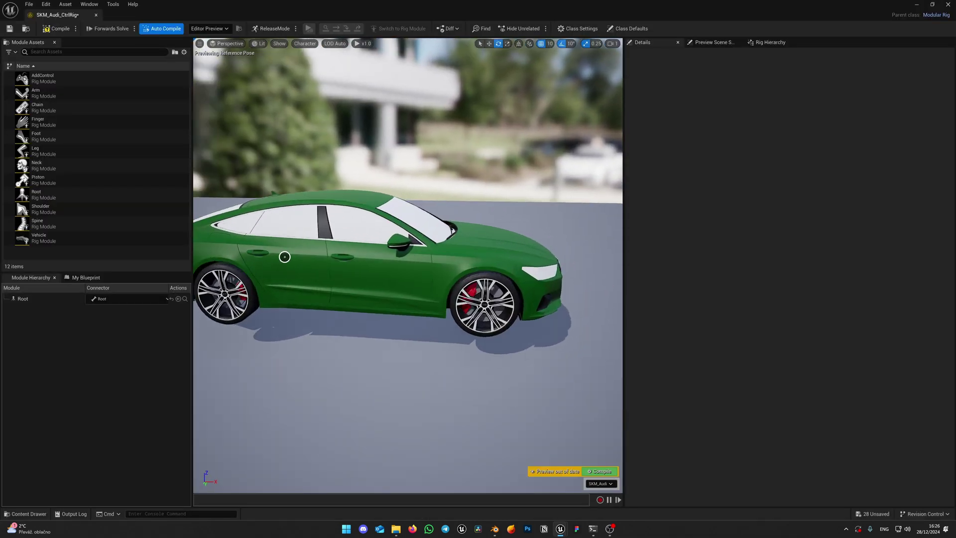
{"action": "left_click_drag", "start_coordinate": [266, 256], "coordinate": [269, 259]}
{"action": "left_click_drag", "start_coordinate": [39, 238], "coordinate": [426, 260]}
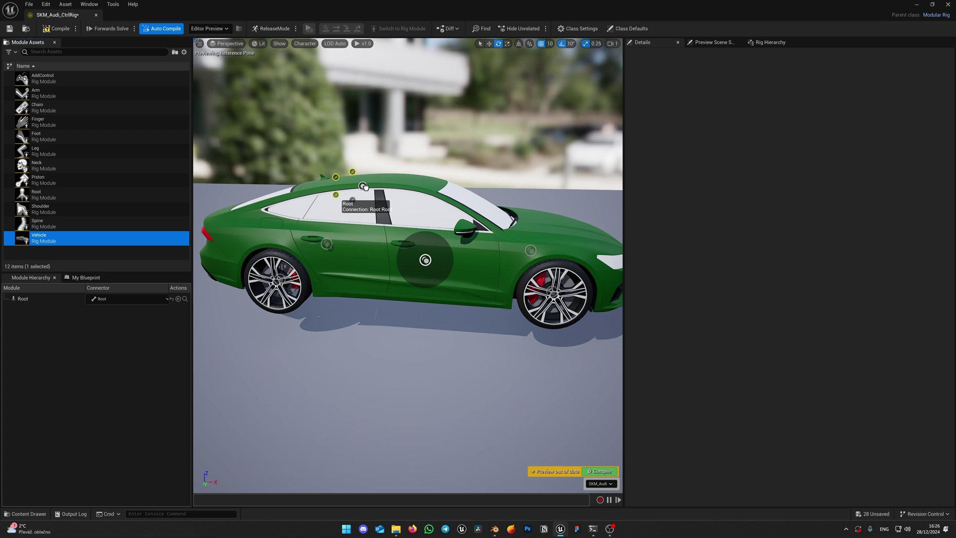
{"action": "left_click_drag", "start_coordinate": [364, 187], "coordinate": [366, 187]}
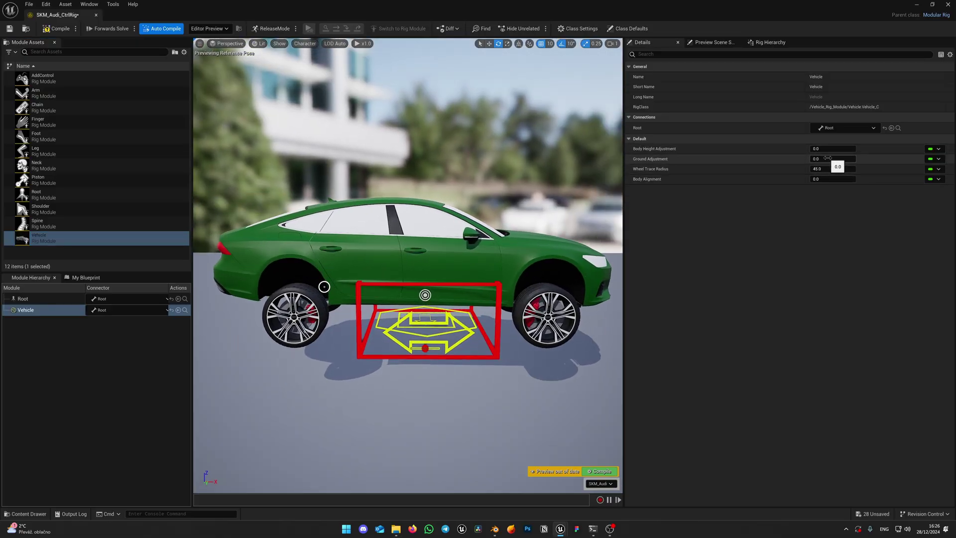
Set the Vehicle module's Ground Adjustment to -24.791654 and Body Height Adjustment to -28.975534, and close the Content Browser window
{"action": "mouse_move", "coordinate": [833, 159]}
{"action": "left_mouse_down"}
{"action": "mouse_move", "coordinate": [813, 148]}
{"action": "mouse_move", "coordinate": [824, 148]}
{"action": "left_mouse_up"}
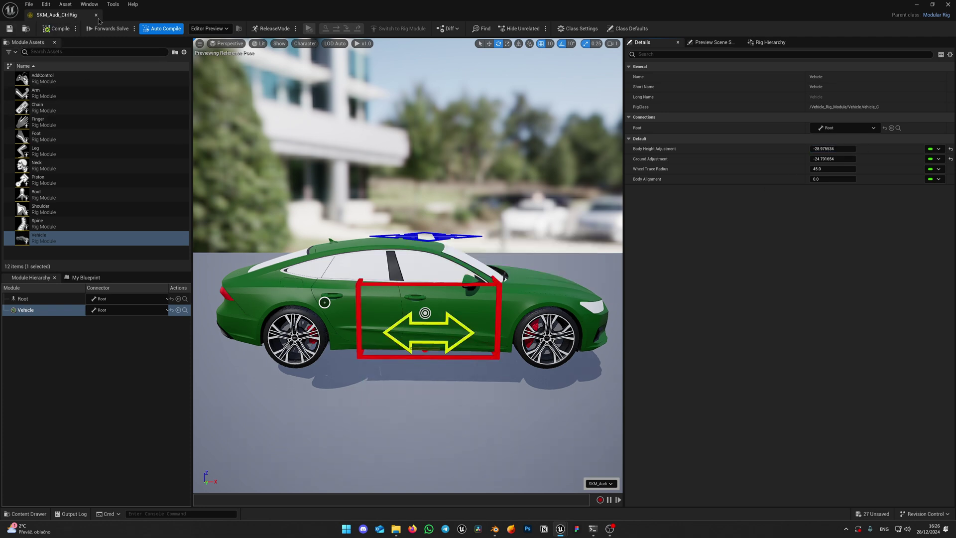
{"action": "left_click_drag", "start_coordinate": [265, 8], "coordinate": [616, 183]}
{"action": "left_click", "coordinate": [655, 152]}
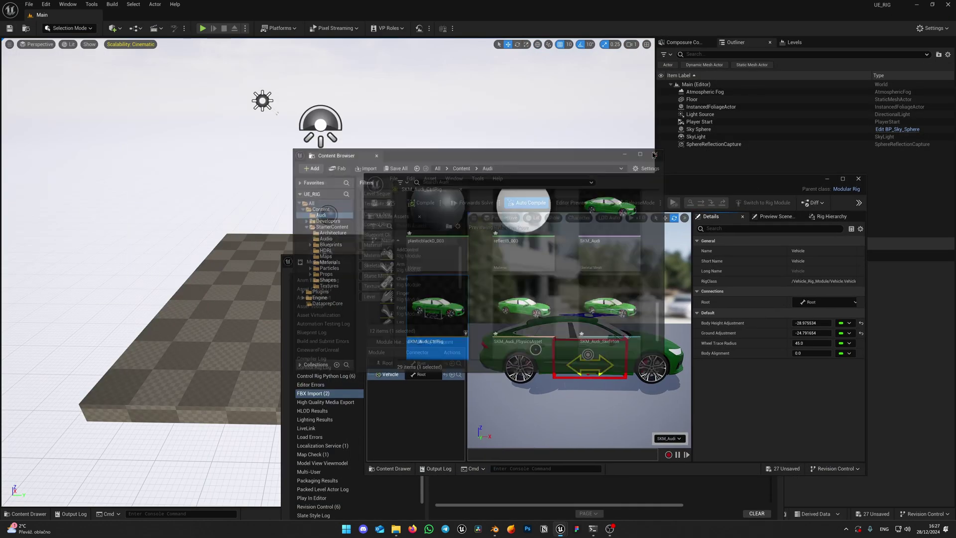
Close the message log window and move the control rig editor aside to show the level viewport
{"action": "left_click_drag", "start_coordinate": [678, 185], "coordinate": [648, 289]}
{"action": "left_click", "coordinate": [774, 261]}
{"action": "right_click_drag", "start_coordinate": [384, 213], "coordinate": [483, 259]}
{"action": "left_click_drag", "start_coordinate": [526, 292], "coordinate": [687, 159]}
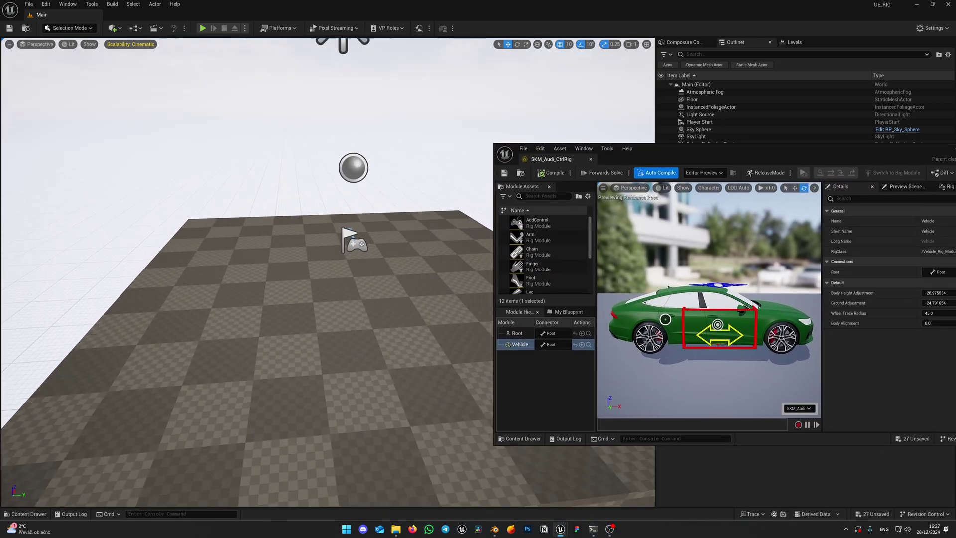
Place the SKM_Audi_CtrlRig asset from the Audi folder onto the floor of the Main level
{"action": "key", "text": "ctrl+space"}
{"action": "left_click_drag", "start_coordinate": [754, 156], "coordinate": [753, 91]}
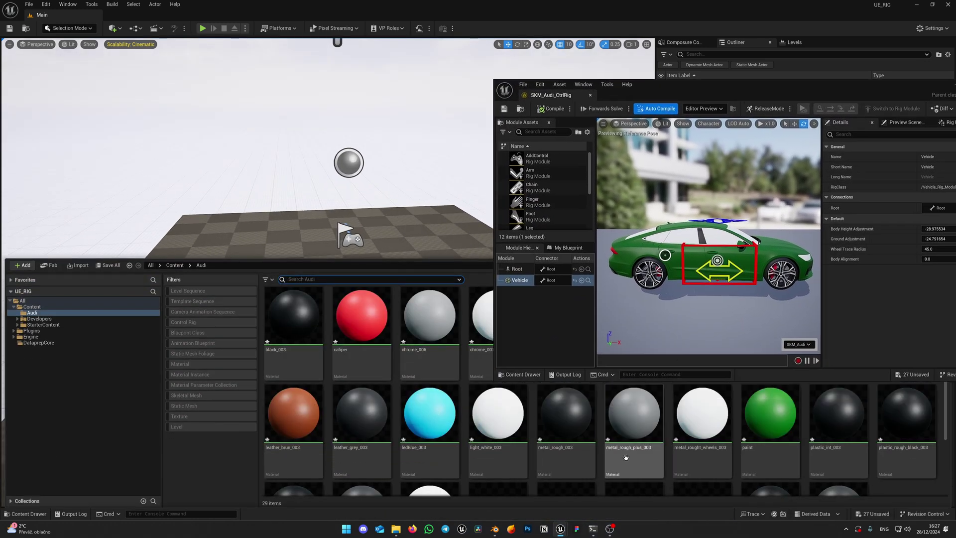
{"action": "scroll", "coordinate": [596, 458], "scroll_direction": "down", "scroll_amount": 2}
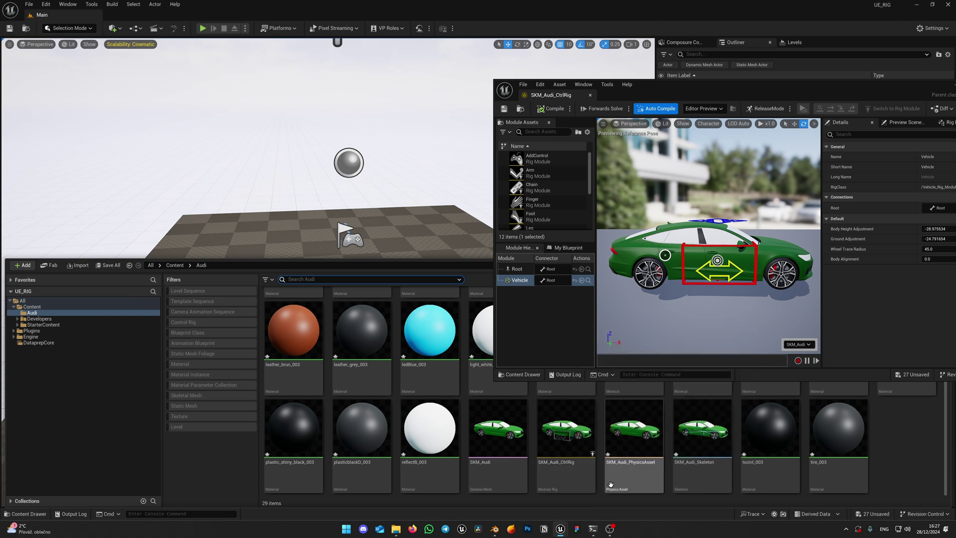
{"action": "left_click_drag", "start_coordinate": [498, 429], "coordinate": [305, 304]}
{"action": "right_click_drag", "start_coordinate": [378, 249], "coordinate": [401, 204]}
{"action": "scroll", "coordinate": [378, 249], "scroll_direction": "down", "scroll_amount": 3}
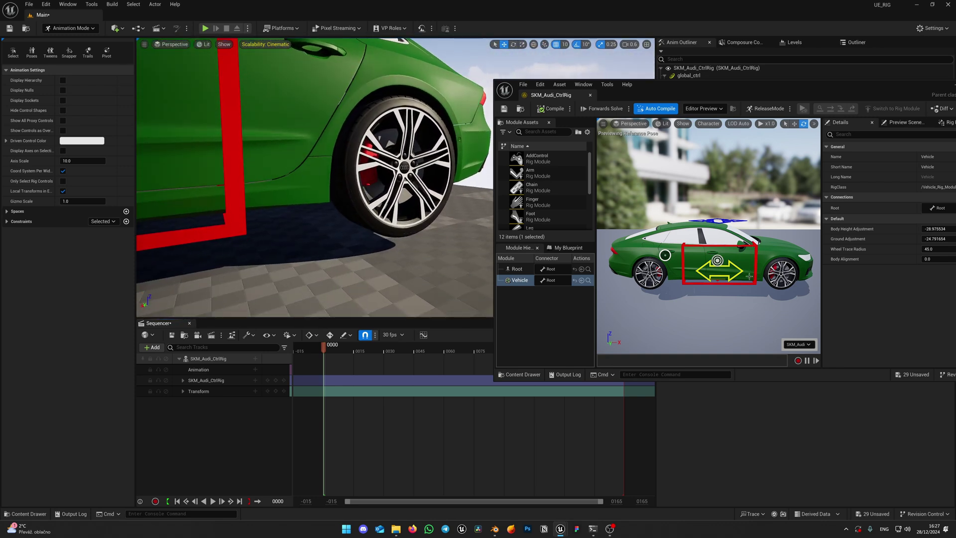
Set the Vehicle module's Ground Adjustment to -33.270903 so the tires of the car in the level rest on the floor
{"action": "left_click_drag", "start_coordinate": [943, 239], "coordinate": [937, 239]}
{"action": "mouse_move", "coordinate": [390, 225]}
{"action": "right_mouse_down"}
{"action": "mouse_move", "coordinate": [414, 219]}
{"action": "mouse_move", "coordinate": [379, 226]}
{"action": "right_mouse_up"}
{"action": "scroll", "coordinate": [390, 224], "scroll_direction": "down", "scroll_amount": 1}
{"action": "key", "text": "w"}
{"action": "scroll", "coordinate": [379, 224], "scroll_direction": "down", "scroll_amount": 2}
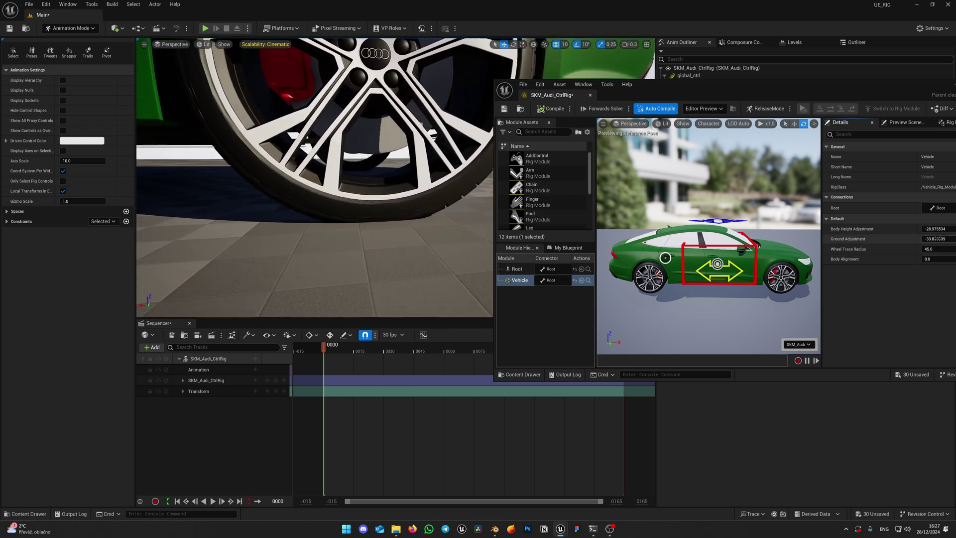
{"action": "left_click_drag", "start_coordinate": [936, 239], "coordinate": [939, 239]}
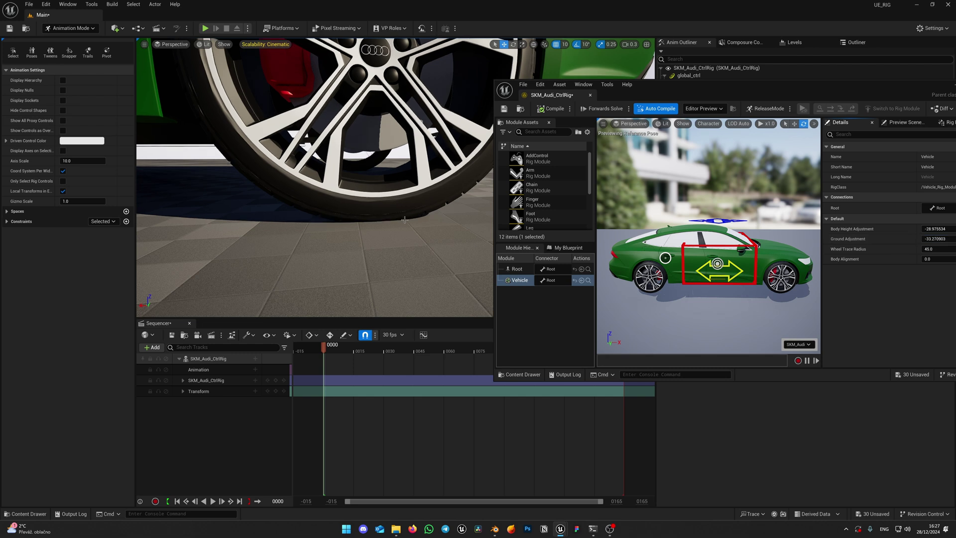
{"action": "key", "text": "s"}
{"action": "scroll", "coordinate": [404, 219], "scroll_direction": "up", "scroll_amount": 2}
{"action": "right_click_drag", "start_coordinate": [404, 219], "coordinate": [439, 220]}
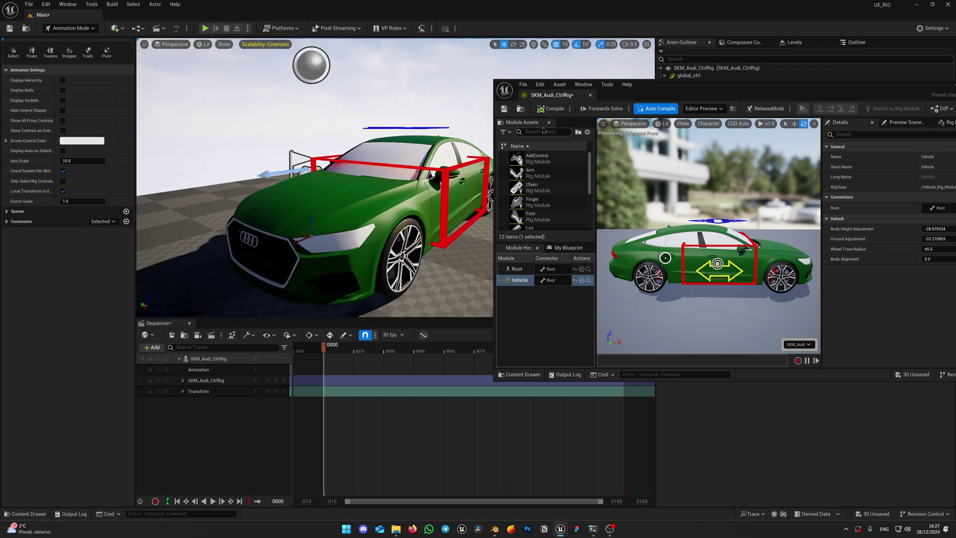
Try a different Body Alignment on the Vehicle module in the maximized rig editor and return it to 0.0
{"action": "left_click_drag", "start_coordinate": [704, 94], "coordinate": [455, 109]}
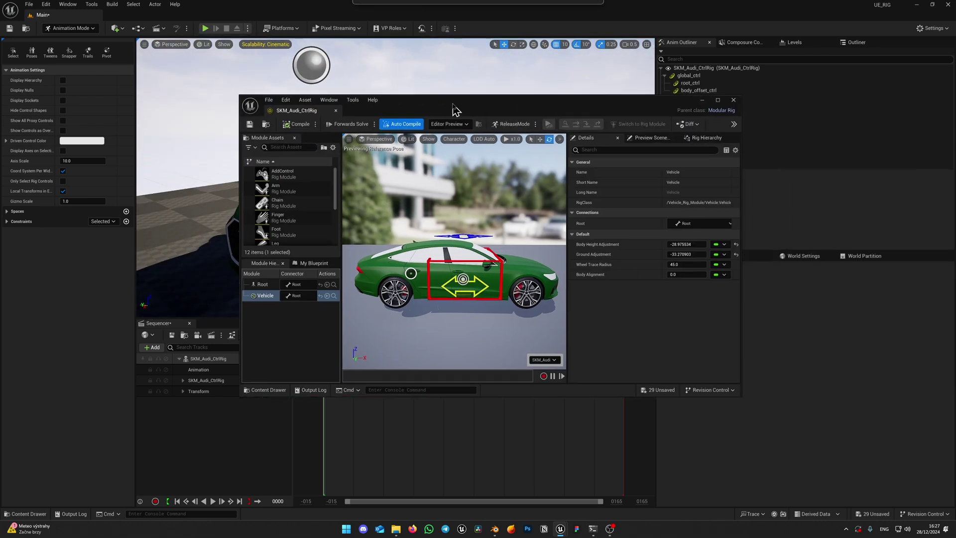
{"action": "left_click", "coordinate": [718, 100]}
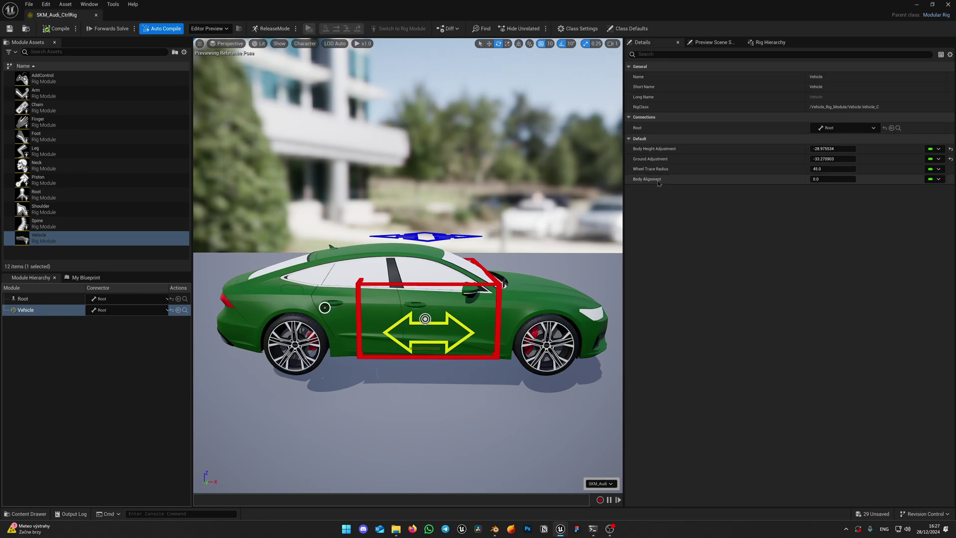
{"action": "scroll", "coordinate": [410, 414], "scroll_direction": "up", "scroll_amount": 2}
{"action": "right_click_drag", "start_coordinate": [410, 414], "coordinate": [416, 392]}
{"action": "key", "text": "q"}
{"action": "scroll", "coordinate": [404, 396], "scroll_direction": "down", "scroll_amount": 2}
{"action": "key", "text": "s"}
{"action": "key", "text": "w"}
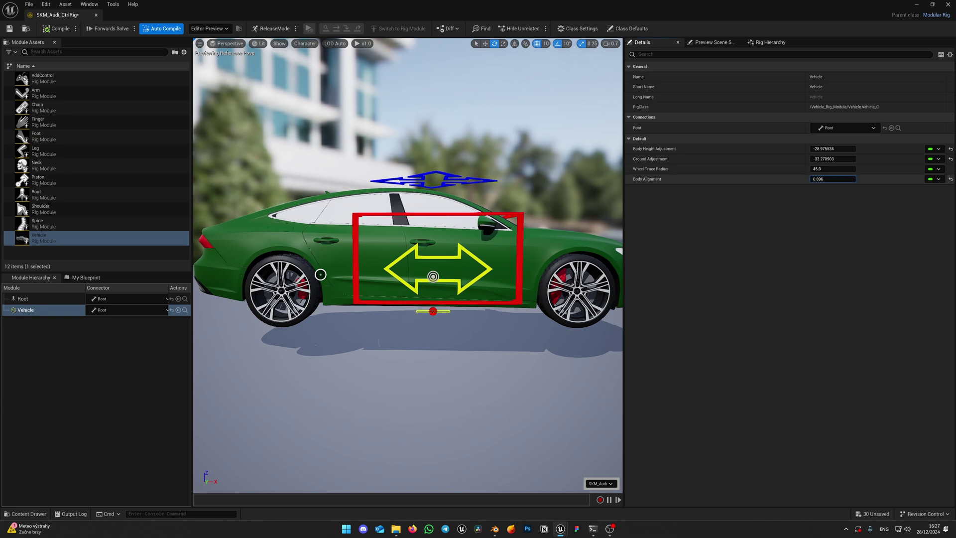
{"action": "mouse_move", "coordinate": [832, 179]}
{"action": "left_mouse_down"}
{"action": "mouse_move", "coordinate": [777, 179]}
{"action": "mouse_move", "coordinate": [833, 179]}
{"action": "left_mouse_up"}
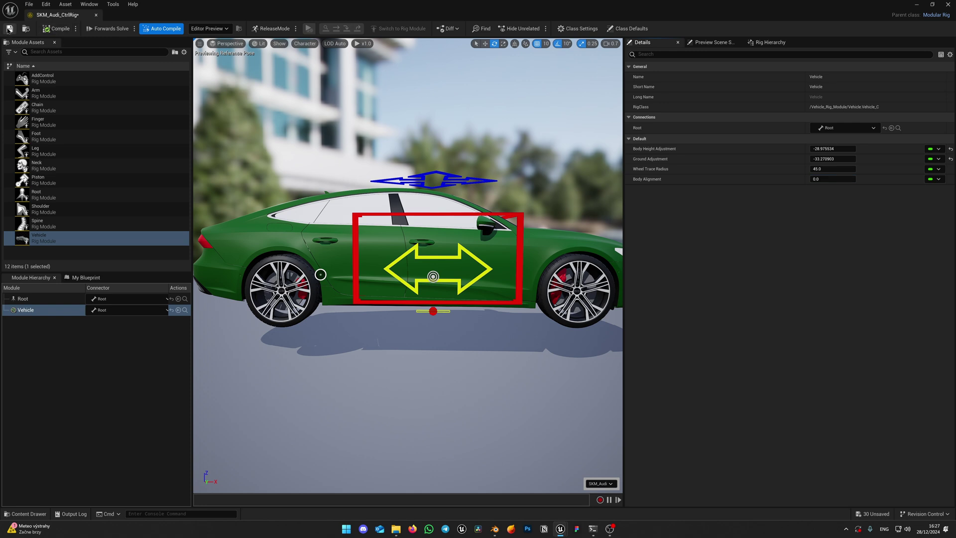
Close the rig editor, select the car's Steering control in the level, and change the sun's direction
{"action": "left_click", "coordinate": [96, 15]}
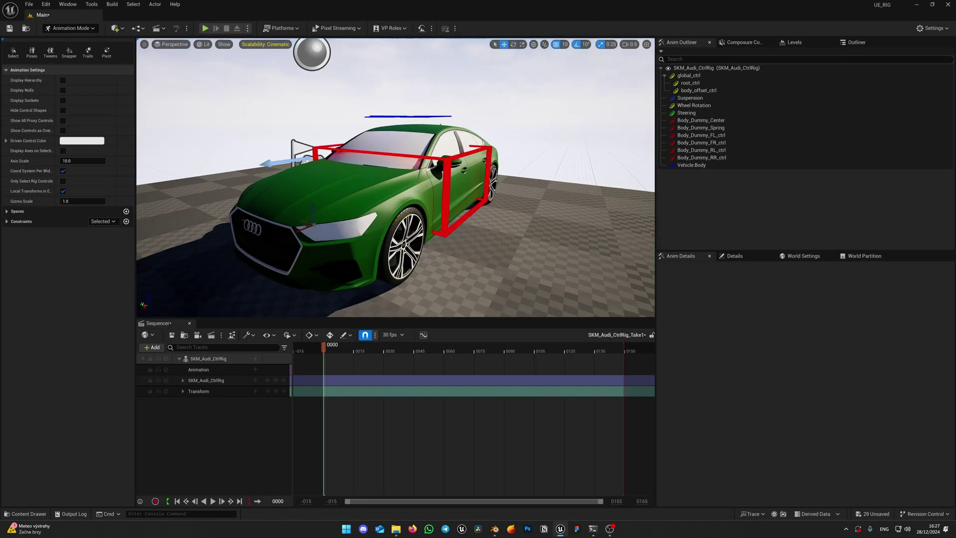
{"action": "right_click_drag", "start_coordinate": [466, 209], "coordinate": [466, 284]}
{"action": "left_click", "coordinate": [463, 221]}
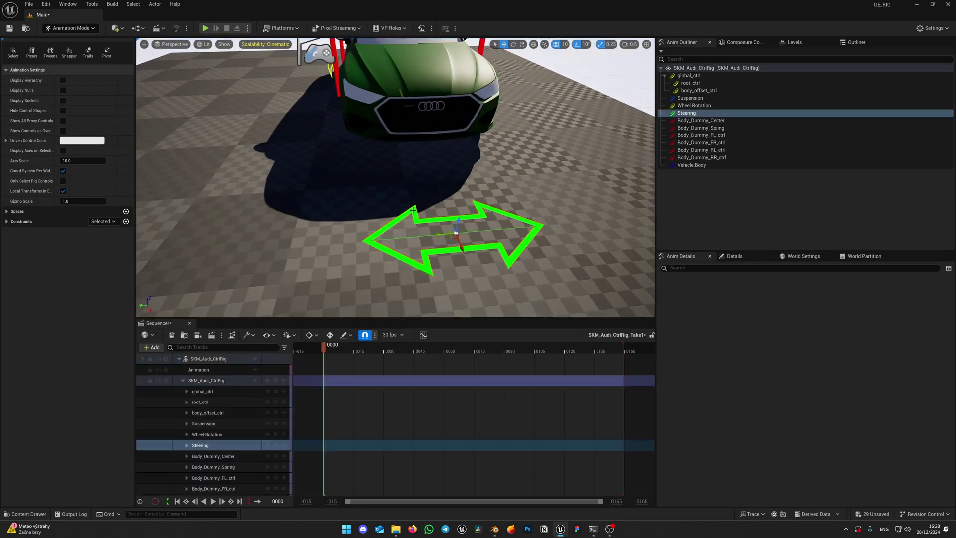
{"action": "right_click_drag", "start_coordinate": [466, 210], "coordinate": [503, 214]}
{"action": "mouse_move", "coordinate": [413, 198]}
{"action": "right_mouse_down"}
{"action": "mouse_move", "coordinate": [420, 188]}
{"action": "mouse_move", "coordinate": [410, 195]}
{"action": "right_mouse_up"}
{"action": "key", "text": "ctrl+l"}
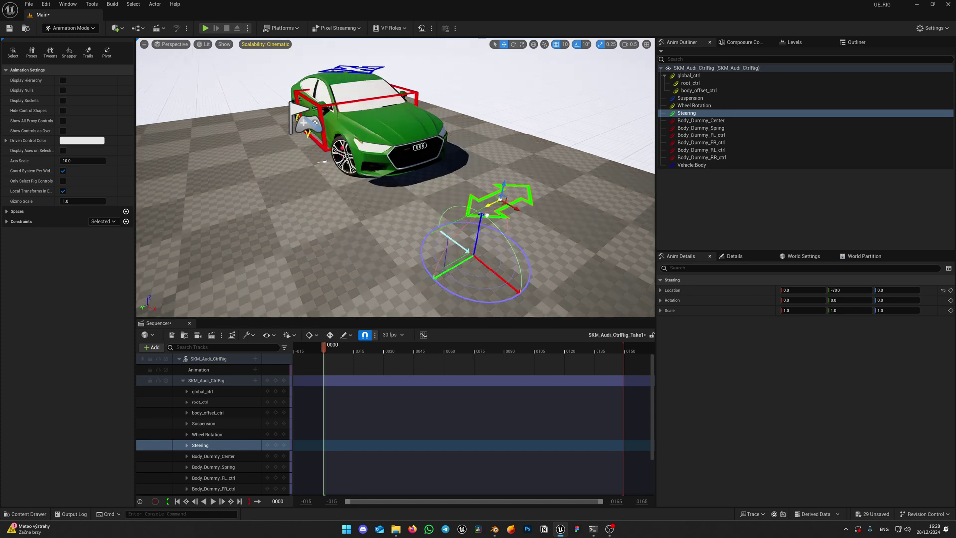
Move the Steering control sideways along its track to test the turning of the front wheels
{"action": "right_click_drag", "start_coordinate": [487, 215], "coordinate": [568, 209]}
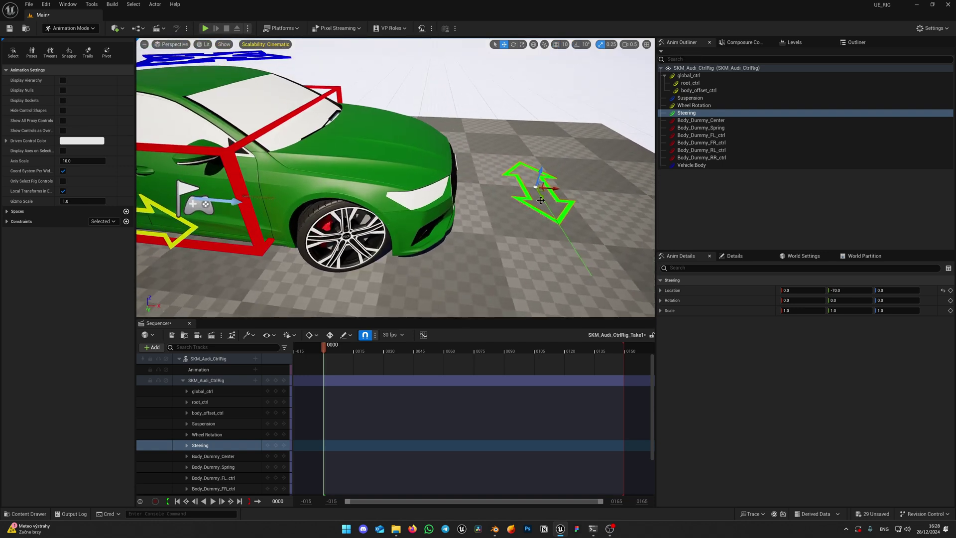
{"action": "mouse_move", "coordinate": [541, 201]}
{"action": "left_mouse_down"}
{"action": "mouse_move", "coordinate": [585, 269]}
{"action": "mouse_move", "coordinate": [517, 179]}
{"action": "mouse_move", "coordinate": [582, 278]}
{"action": "mouse_move", "coordinate": [526, 191]}
{"action": "left_mouse_up"}
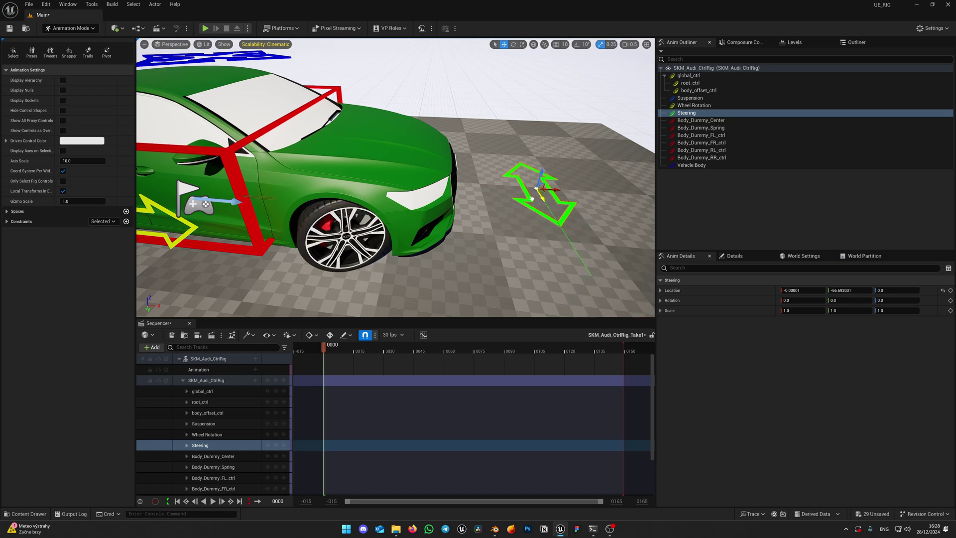
{"action": "right_click_drag", "start_coordinate": [526, 191], "coordinate": [499, 192]}
Try moving the Wheel Rotation control on the car's side and undo the move
{"action": "left_click", "coordinate": [319, 185]}
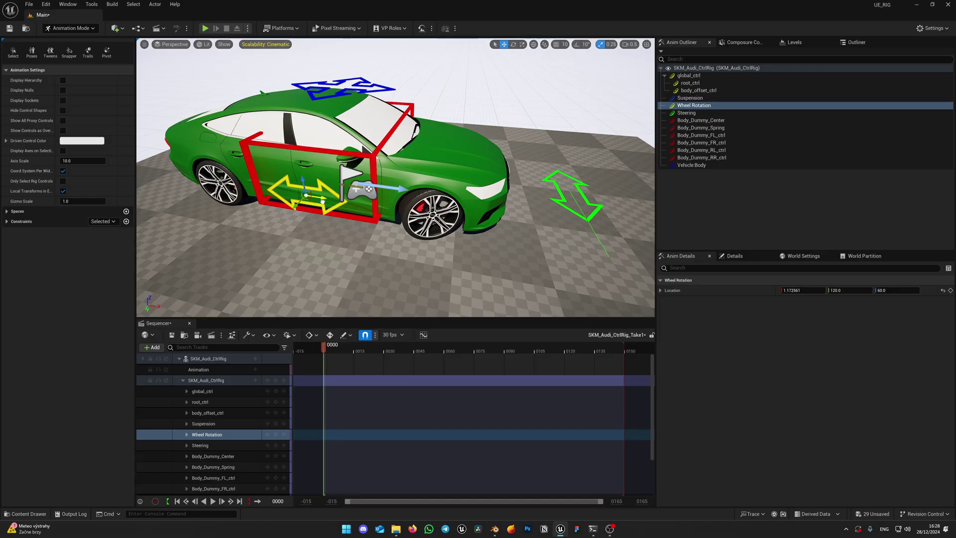
{"action": "left_click_drag", "start_coordinate": [518, 201], "coordinate": [538, 203], "text": "alt"}
{"action": "key", "text": "ctrl+z"}
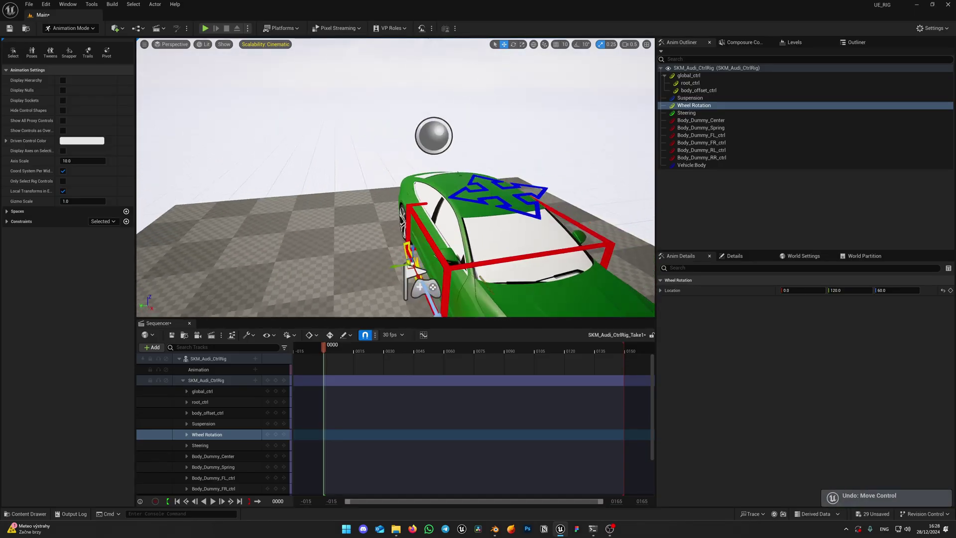
Rotate the Vehicle Body control above the roof to test tilting the car body
{"action": "key", "text": "e"}
{"action": "left_click_drag", "start_coordinate": [433, 184], "coordinate": [455, 135], "text": "alt"}
{"action": "right_click_drag", "start_coordinate": [455, 135], "coordinate": [568, 142]}
{"action": "scroll", "coordinate": [455, 136], "scroll_direction": "up", "scroll_amount": 1}
Add a basic shape to the level and stretch the checkered floor into a longer driving surface
{"action": "left_click", "coordinate": [118, 28]}
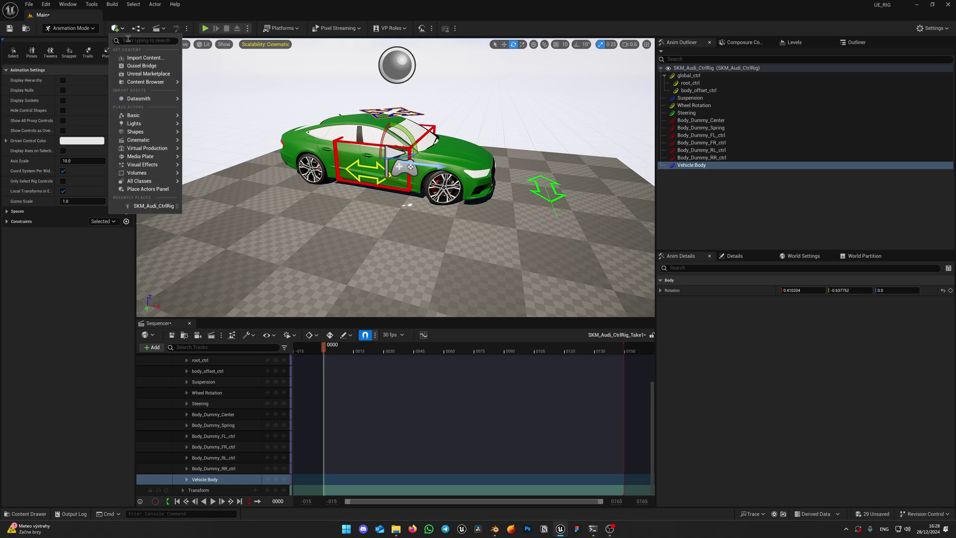
{"action": "mouse_move", "coordinate": [150, 132]}
{"action": "left_click", "coordinate": [211, 135]}
{"action": "right_click_drag", "start_coordinate": [349, 174], "coordinate": [364, 187]}
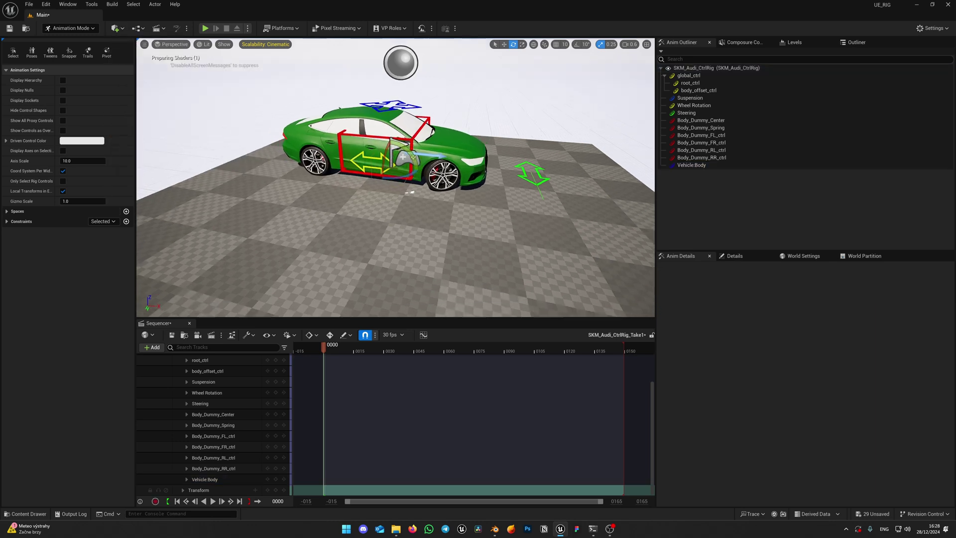
{"action": "right_click_drag", "start_coordinate": [450, 200], "coordinate": [423, 199]}
{"action": "key", "text": "w"}
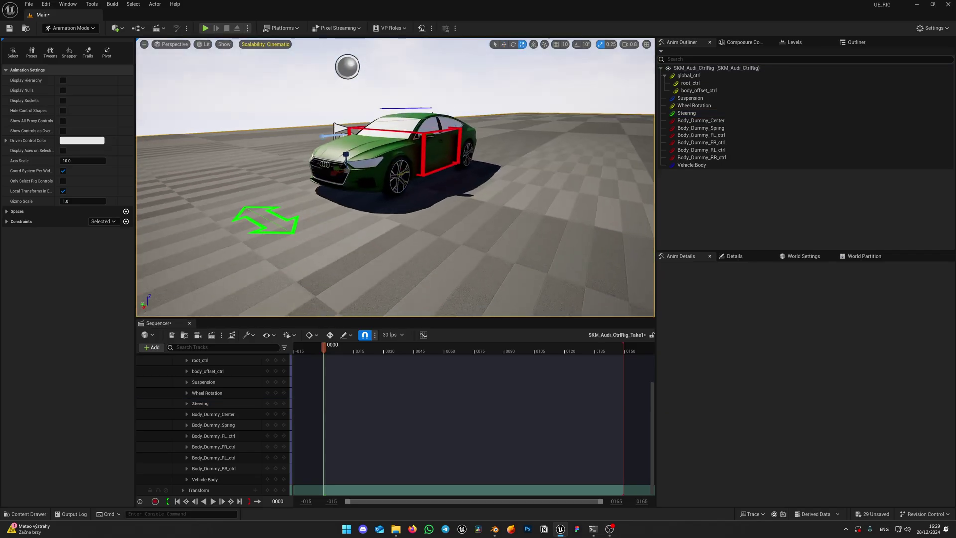
Select the whole car and move it along the floor to about X -3800 and Y -130
{"action": "left_click", "coordinate": [409, 150]}
{"action": "right_click_drag", "start_coordinate": [358, 189], "coordinate": [358, 229]}
{"action": "key", "text": "w"}
{"action": "left_click_drag", "start_coordinate": [356, 217], "coordinate": [475, 114]}
{"action": "key", "text": "w"}
{"action": "right_click_drag", "start_coordinate": [476, 113], "coordinate": [476, 232]}
{"action": "scroll", "coordinate": [475, 207], "scroll_direction": "up", "scroll_amount": 1}
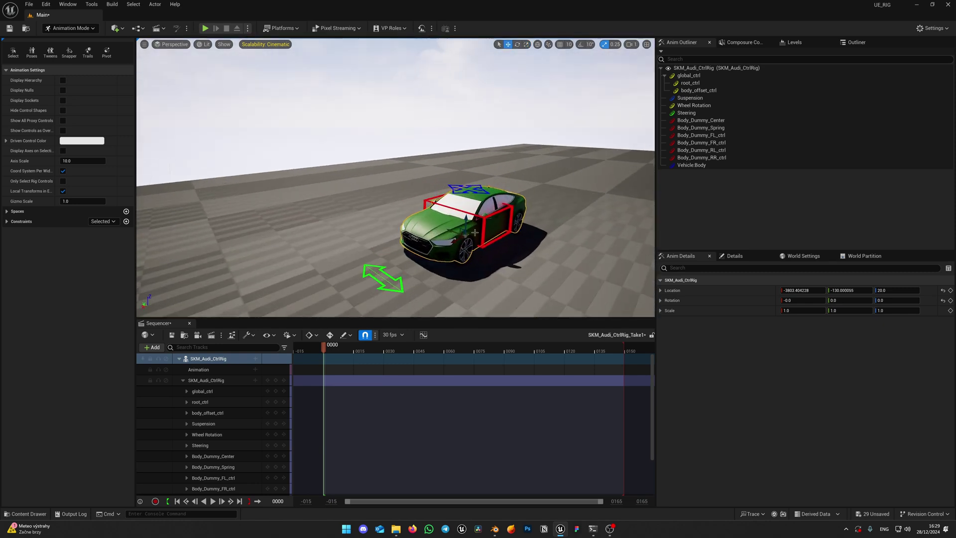
Key the car's Transform track at frame 0 and set the key's interpolation to Linear
{"action": "left_click", "coordinate": [183, 381]}
{"action": "left_click", "coordinate": [276, 391]}
{"action": "right_click_drag", "start_coordinate": [349, 240], "coordinate": [274, 254]}
{"action": "right_click", "coordinate": [324, 391]}
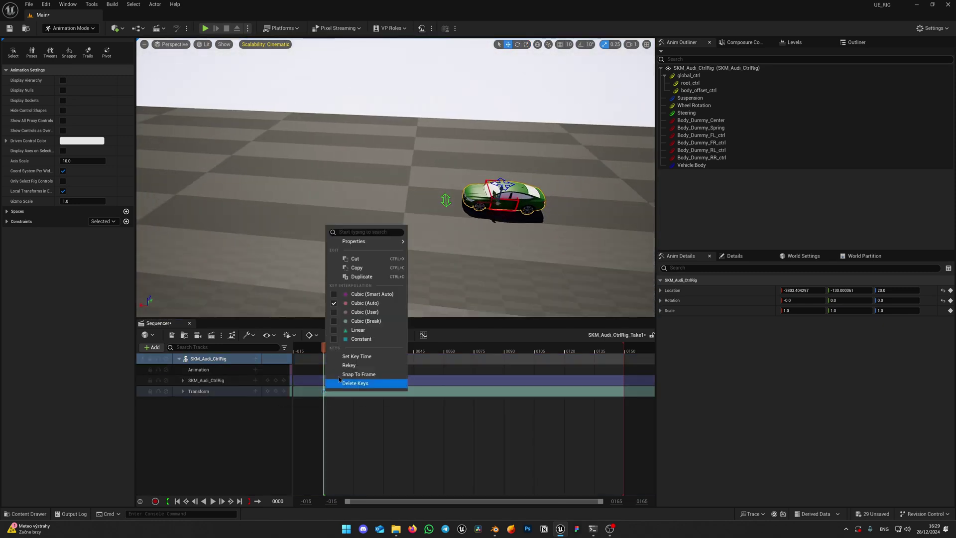
{"action": "left_click", "coordinate": [349, 332]}
Move the car forward along the floor at frame 149 to animate its drive, and play the sequence
{"action": "left_click_drag", "start_coordinate": [597, 348], "coordinate": [625, 349]}
{"action": "right_click_drag", "start_coordinate": [588, 213], "coordinate": [549, 213]}
{"action": "left_click_drag", "start_coordinate": [531, 234], "coordinate": [373, 159]}
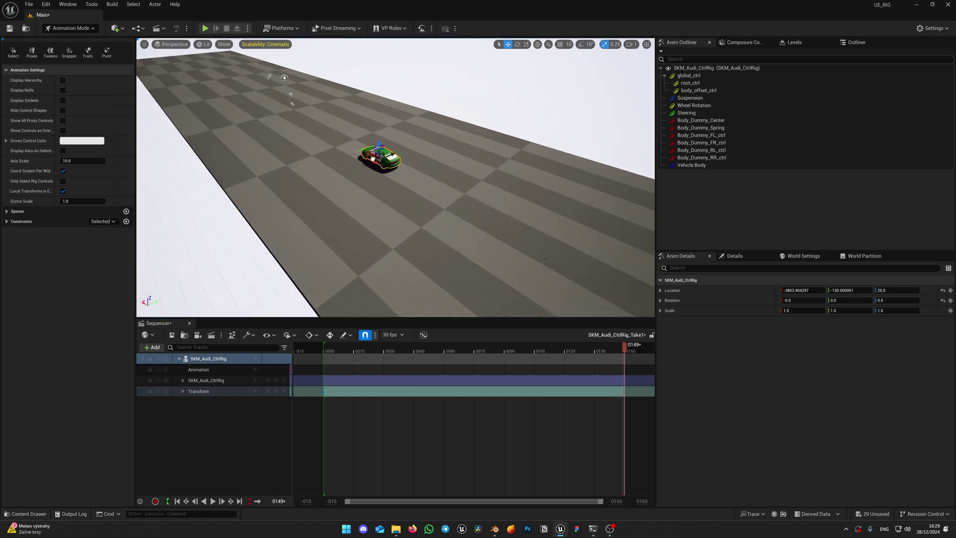
{"action": "left_click", "coordinate": [290, 364]}
{"action": "key", "text": "space"}
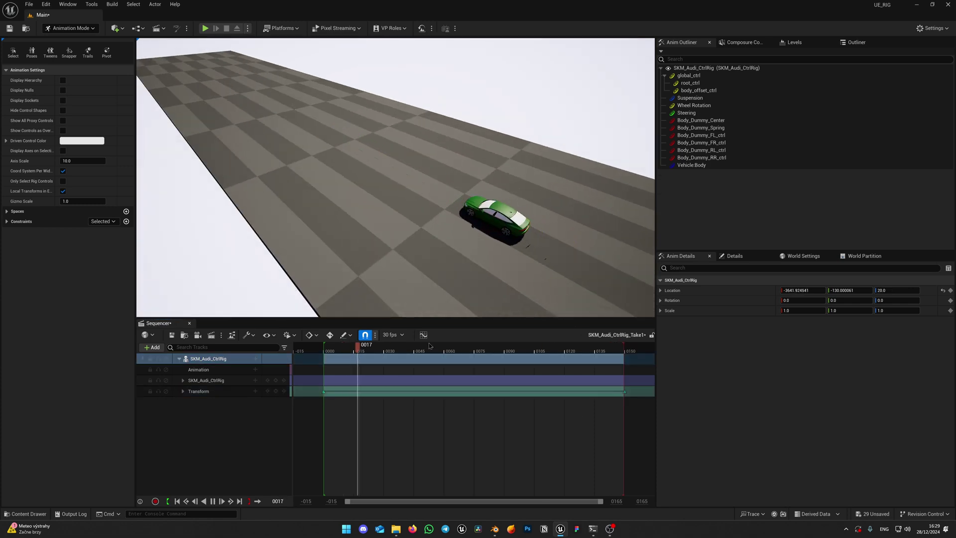
{"action": "key", "text": "space"}
Select the car's final Transform key and scrub through the drive animation to check the motion
{"action": "left_click", "coordinate": [625, 392]}
{"action": "right_click_drag", "start_coordinate": [548, 225], "coordinate": [473, 217]}
{"action": "left_click_drag", "start_coordinate": [359, 353], "coordinate": [441, 347]}
{"action": "key", "text": "f"}
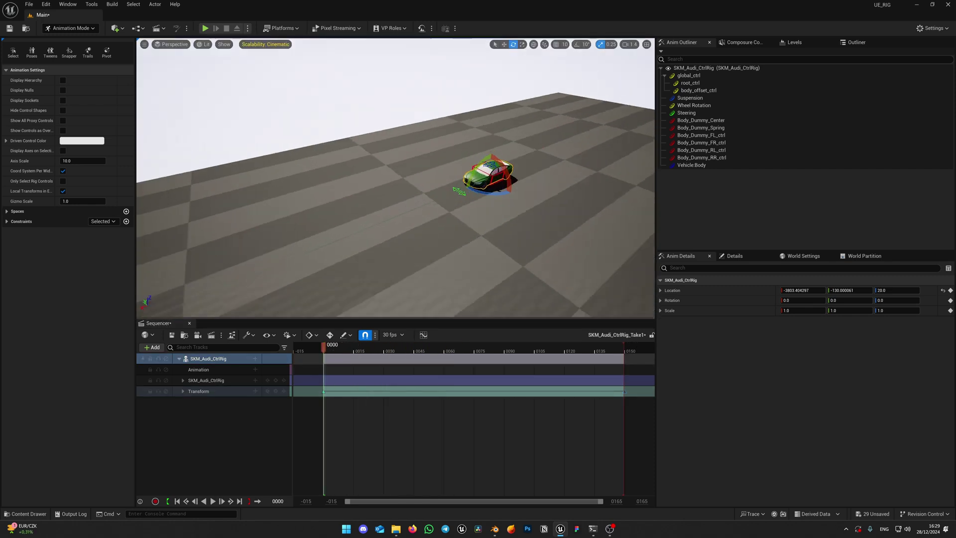
Move the Wheel Rotation control to X 12.328692 at frame 0
{"action": "left_click", "coordinate": [387, 195]}
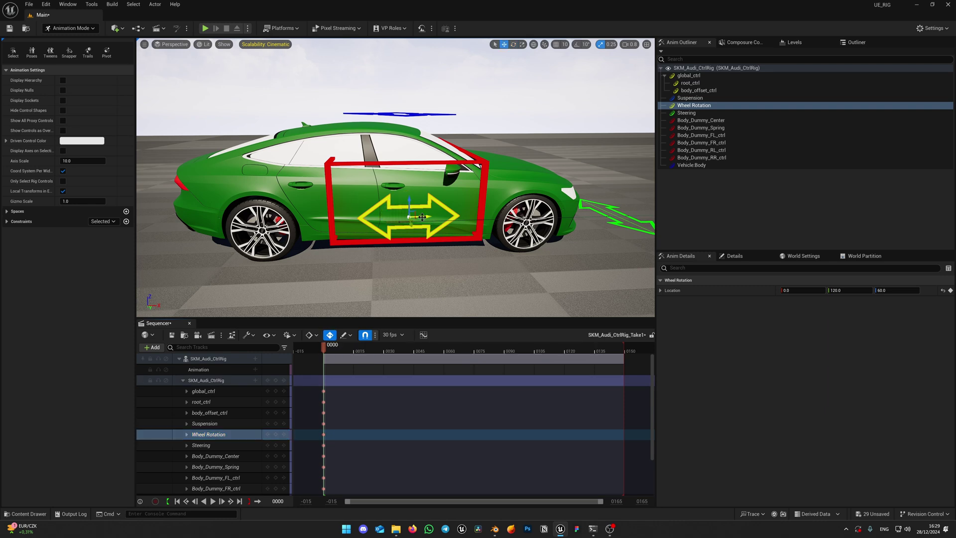
{"action": "left_click_drag", "start_coordinate": [422, 217], "coordinate": [433, 217]}
{"action": "right_click_drag", "start_coordinate": [433, 217], "coordinate": [469, 217]}
{"action": "key", "text": "s"}
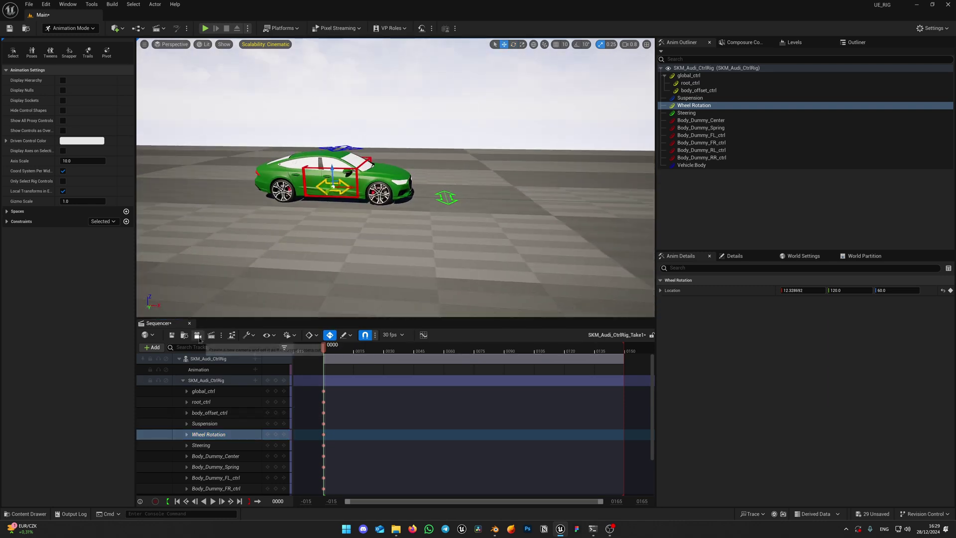
Add a cine camera to the sequence and sample the car's front for a manual focus distance of 681.223389 cm
{"action": "left_click", "coordinate": [198, 336]}
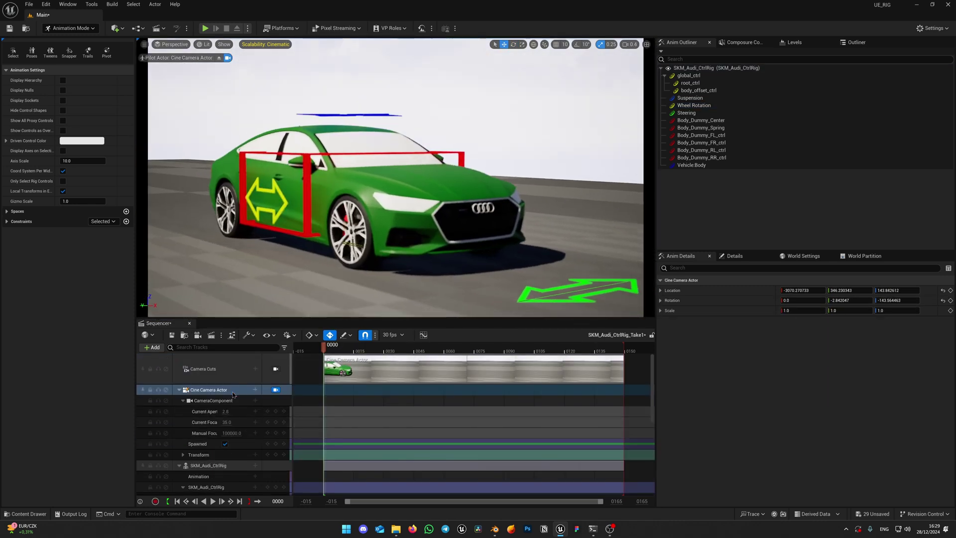
{"action": "left_click", "coordinate": [735, 255]}
{"action": "left_click", "coordinate": [695, 319]}
{"action": "type", "text": "foc"}
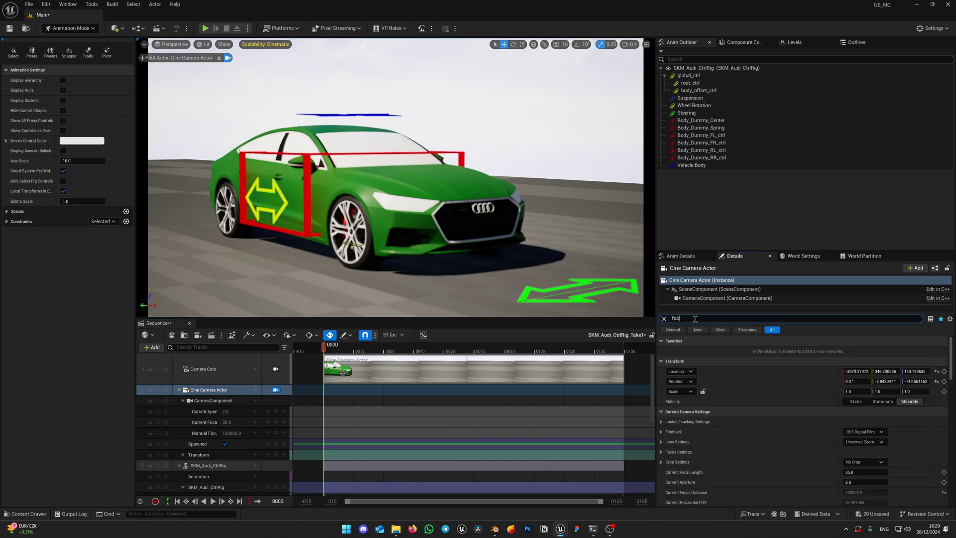
{"action": "type", "text": "us"}
{"action": "left_click", "coordinate": [887, 371]}
{"action": "left_click", "coordinate": [432, 196]}
Key the cine camera's Transform track at frame 0 and set that key to Linear interpolation
{"action": "left_click", "coordinate": [275, 455]}
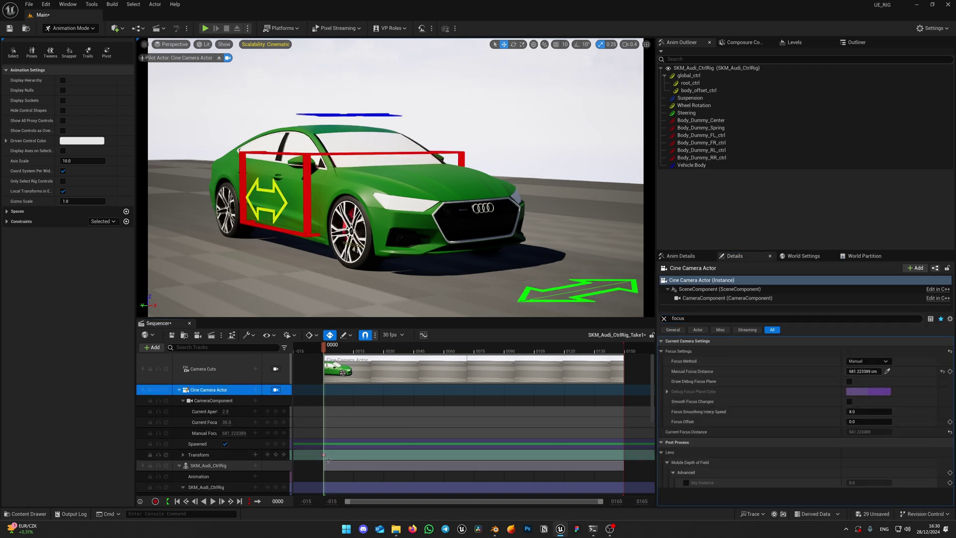
{"action": "left_click", "coordinate": [324, 454]}
{"action": "right_click", "coordinate": [323, 456]}
{"action": "left_click", "coordinate": [353, 394]}
Reframe the cine camera on the car's front at frame 149 and play the sequence from the start
{"action": "left_click_drag", "start_coordinate": [523, 351], "coordinate": [626, 351]}
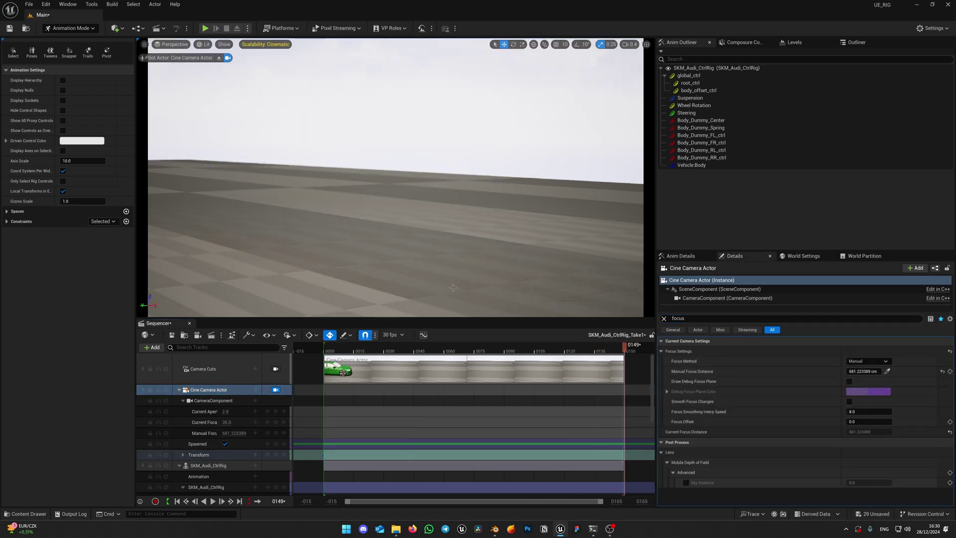
{"action": "right_click_drag", "start_coordinate": [453, 287], "coordinate": [322, 294]}
{"action": "key", "text": "w"}
{"action": "scroll", "coordinate": [454, 287], "scroll_direction": "up", "scroll_amount": 3}
{"action": "key", "text": "d"}
{"action": "scroll", "coordinate": [344, 288], "scroll_direction": "down", "scroll_amount": 1}
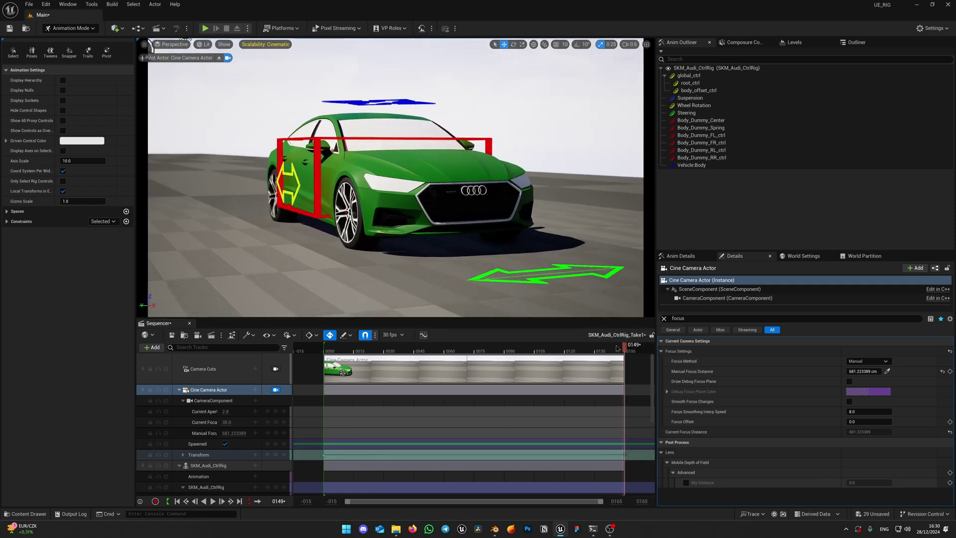
{"action": "left_click_drag", "start_coordinate": [617, 348], "coordinate": [382, 351]}
{"action": "key", "text": "Up"}
{"action": "key", "text": "space"}
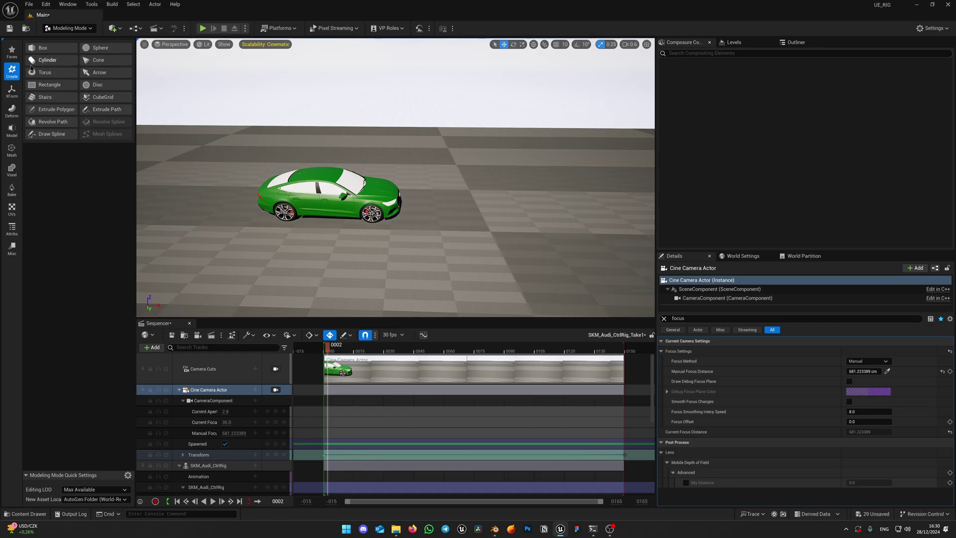
Create a static-mesh sphere with a 50 radius on the ground ahead of the car and clear the property filter
{"action": "left_click", "coordinate": [98, 49]}
{"action": "left_click", "coordinate": [497, 230]}
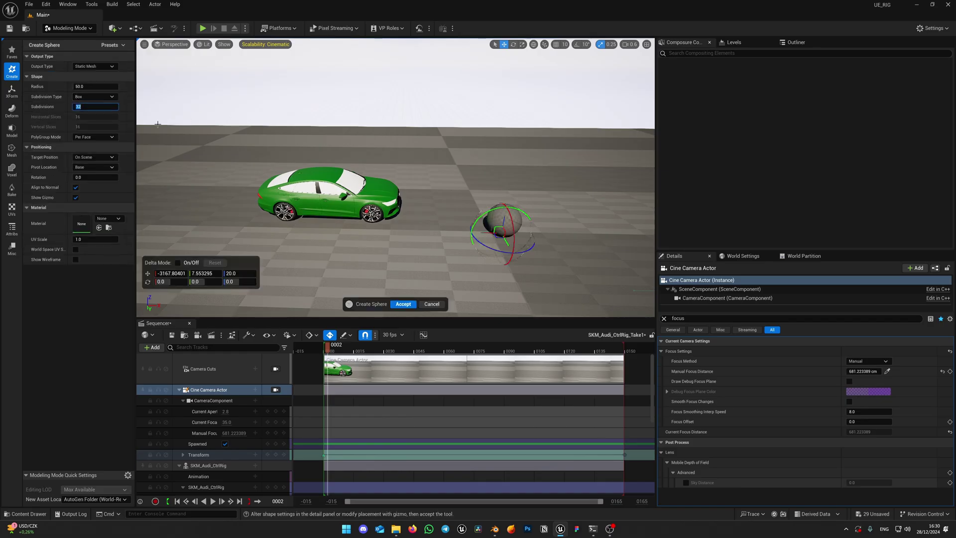
{"action": "left_click", "coordinate": [405, 304]}
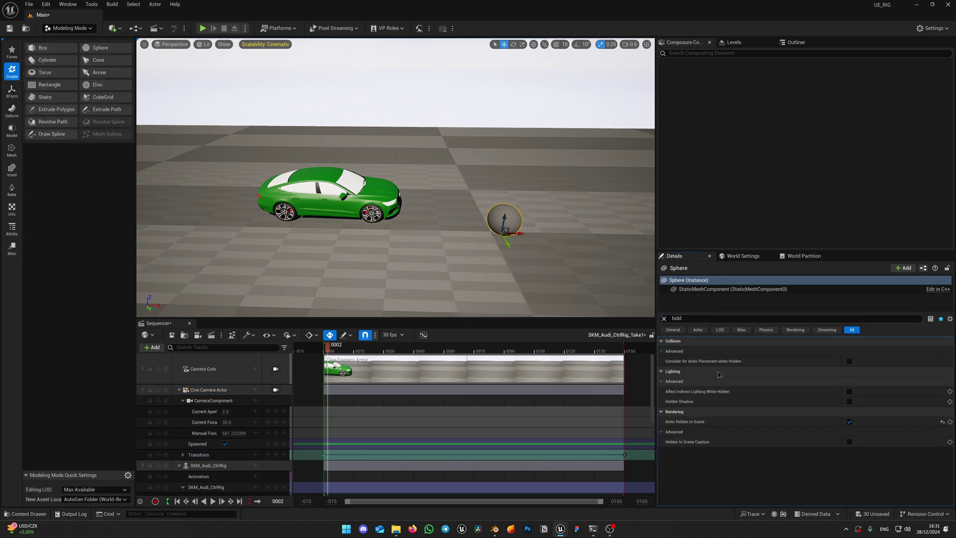
{"action": "left_click", "coordinate": [664, 318]}
Scale the sphere to 4.75 by 2.5 by 1.0 to shape it into a wide, low bump
{"action": "key", "text": "r"}
{"action": "mouse_move", "coordinate": [441, 202]}
{"action": "right_mouse_down"}
{"action": "mouse_move", "coordinate": [478, 234]}
{"action": "mouse_move", "coordinate": [451, 202]}
{"action": "right_mouse_up"}
{"action": "left_click_drag", "start_coordinate": [427, 217], "coordinate": [485, 220]}
Duplicate the flattened sphere in front of the car and scrub the sequence to frame 20 to compare with the wheels
{"action": "left_click_drag", "start_coordinate": [485, 219], "coordinate": [359, 209], "text": "alt"}
{"action": "key", "text": "w"}
{"action": "left_click_drag", "start_coordinate": [329, 349], "coordinate": [363, 349]}
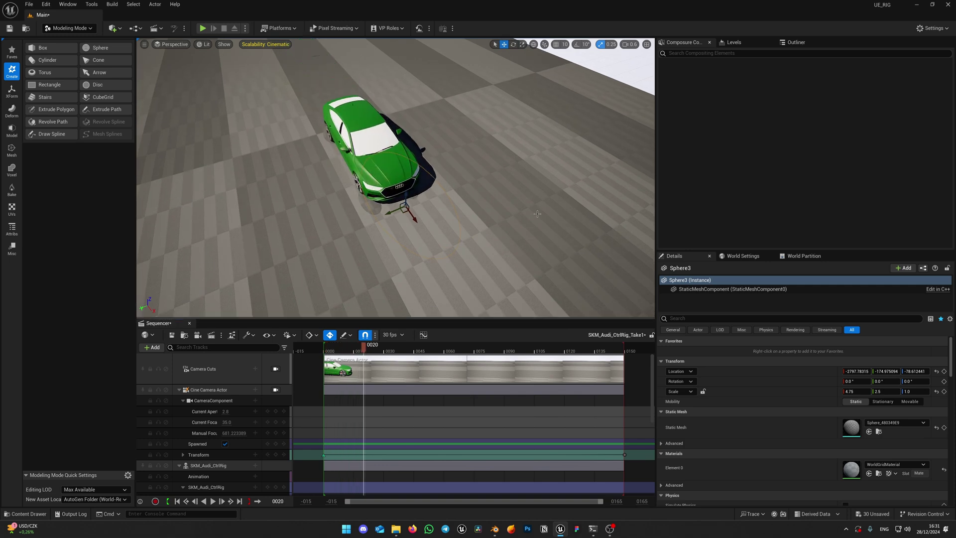
Position the newest bump in the wheel track at X -2941.36674, Y -209.028245, checking it against the car around frame 7
{"action": "left_click_drag", "start_coordinate": [378, 224], "coordinate": [358, 200], "text": "alt"}
{"action": "right_click_drag", "start_coordinate": [567, 188], "coordinate": [528, 160]}
{"action": "left_click_drag", "start_coordinate": [368, 258], "coordinate": [383, 261]}
{"action": "left_click_drag", "start_coordinate": [399, 225], "coordinate": [349, 249], "text": "alt"}
{"action": "scroll", "coordinate": [395, 199], "scroll_direction": "up", "scroll_amount": 3}
{"action": "left_click_drag", "start_coordinate": [363, 349], "coordinate": [337, 349]}
{"action": "left_click_drag", "start_coordinate": [536, 190], "coordinate": [490, 191], "text": "alt"}
{"action": "left_click_drag", "start_coordinate": [417, 209], "coordinate": [451, 210]}
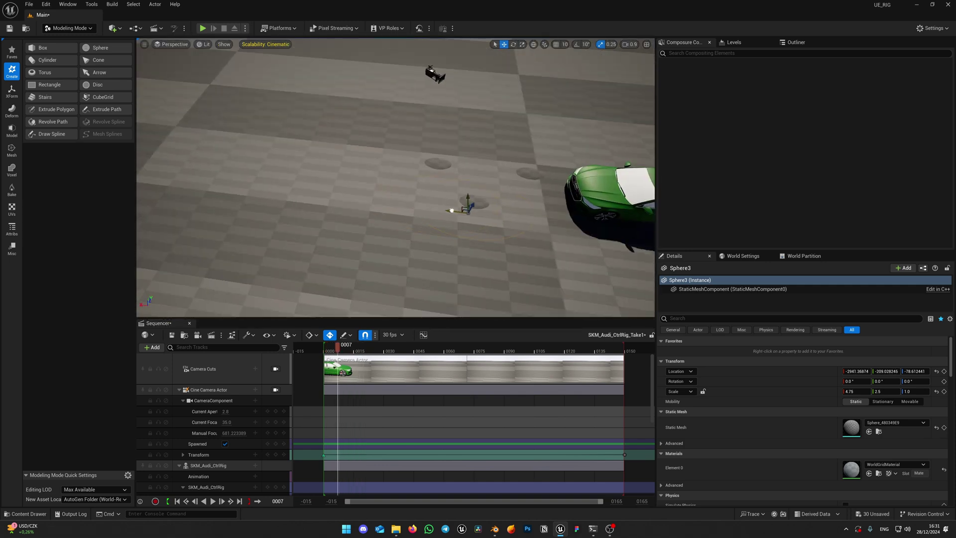
Duplicate the bumps further ahead of the car, staggering the copies across both wheel tracks
{"action": "left_click_drag", "start_coordinate": [339, 199], "coordinate": [208, 184], "text": "alt"}
{"action": "right_click_drag", "start_coordinate": [349, 199], "coordinate": [304, 184]}
{"action": "key", "text": "s"}
{"action": "left_click", "coordinate": [521, 185]}
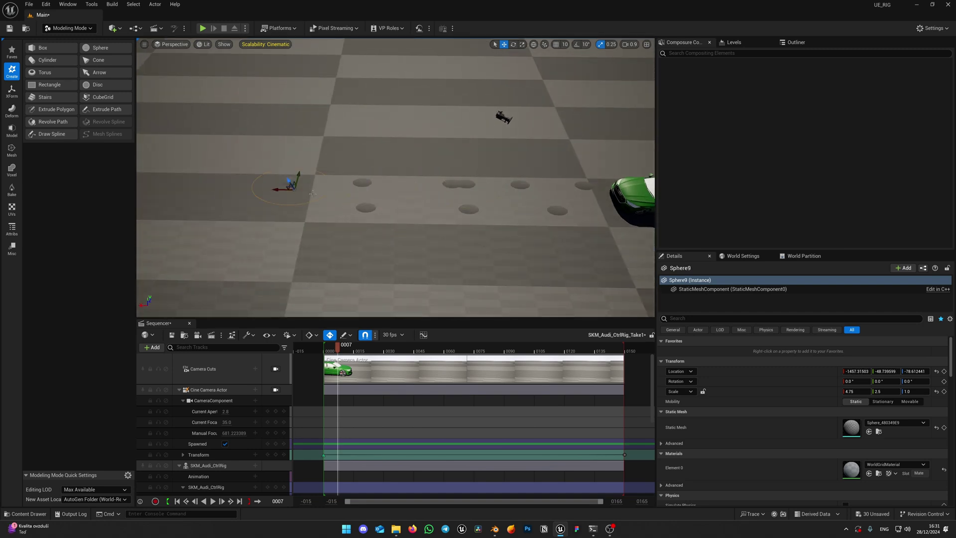
{"action": "left_click_drag", "start_coordinate": [313, 194], "coordinate": [396, 194], "text": "alt"}
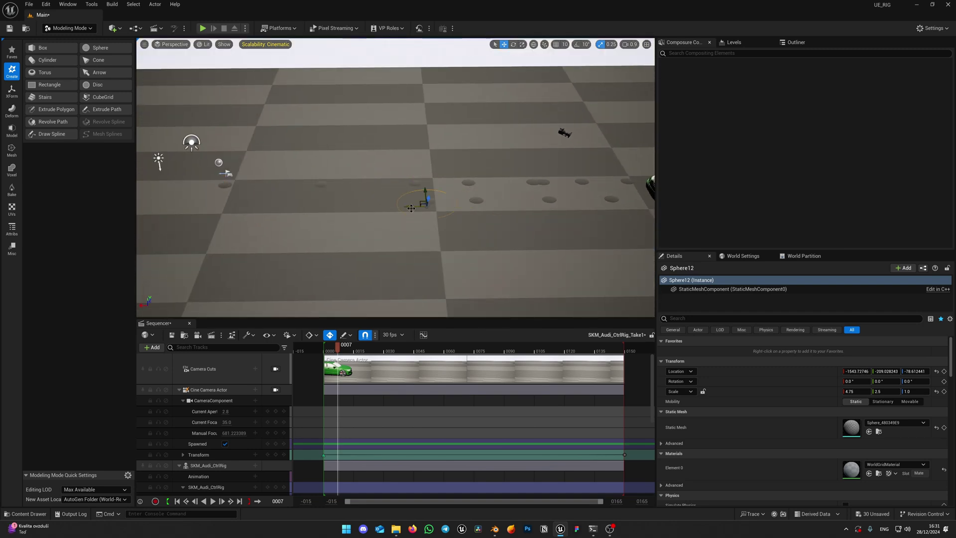
Extend the staggered rows with more bump copies past the scene lights toward the far end of the driving path
{"action": "left_click_drag", "start_coordinate": [286, 206], "coordinate": [196, 209], "text": "alt"}
{"action": "right_click_drag", "start_coordinate": [196, 209], "coordinate": [150, 202]}
{"action": "left_click_drag", "start_coordinate": [282, 199], "coordinate": [244, 196], "text": "alt"}
{"action": "right_click_drag", "start_coordinate": [378, 179], "coordinate": [339, 174]}
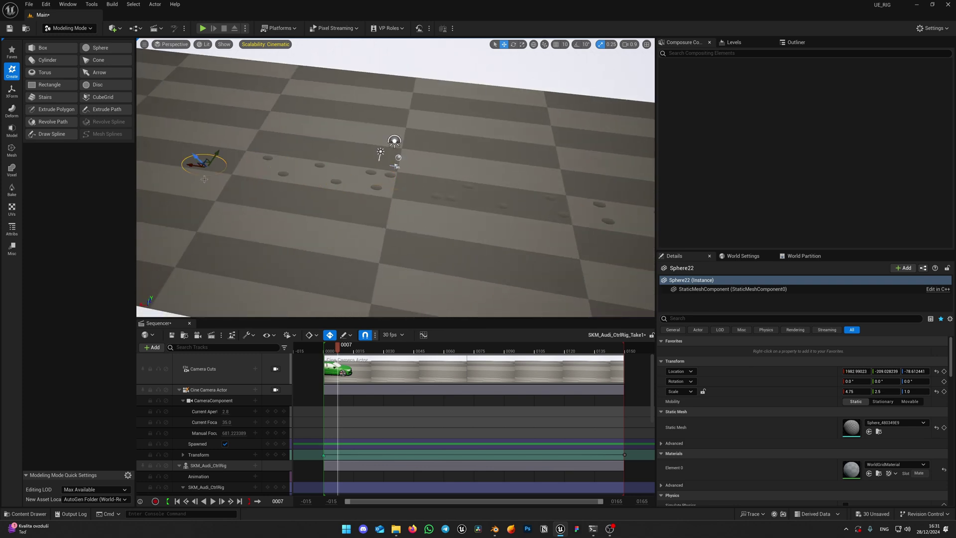
{"action": "left_click_drag", "start_coordinate": [204, 179], "coordinate": [294, 185], "text": "alt"}
Return to frame 0, lock the viewport to the camera cuts and play the sequence
{"action": "left_click_drag", "start_coordinate": [338, 348], "coordinate": [332, 348]}
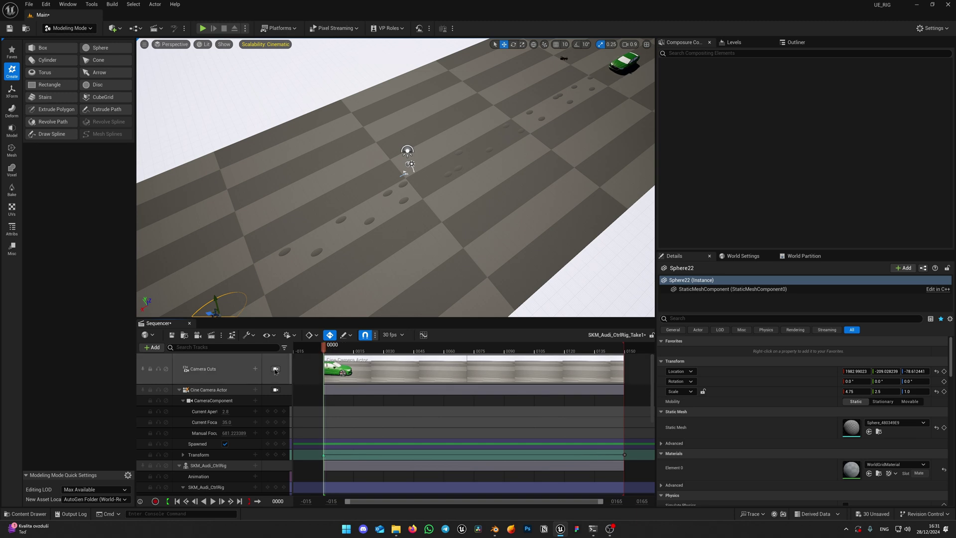
{"action": "left_click", "coordinate": [276, 369]}
{"action": "left_click", "coordinate": [242, 370]}
{"action": "key", "text": "space"}
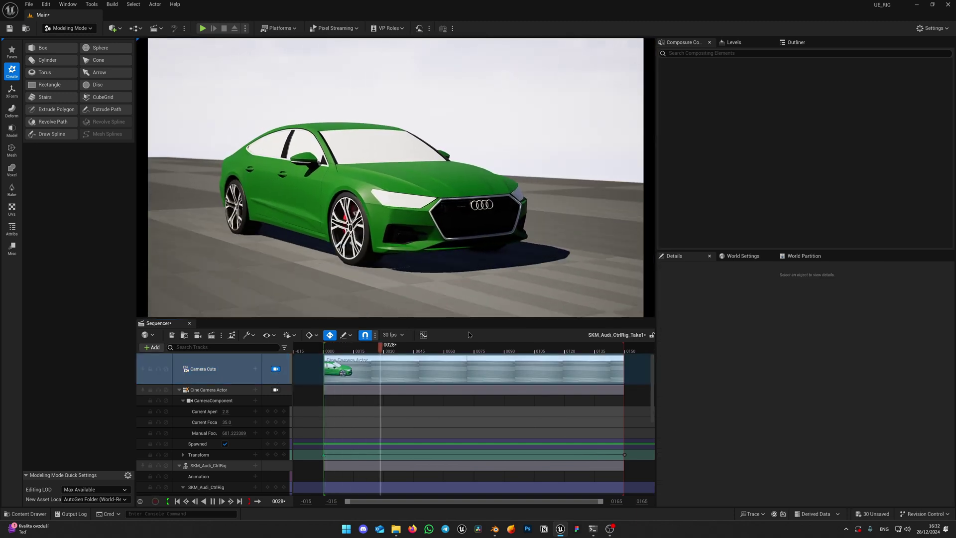